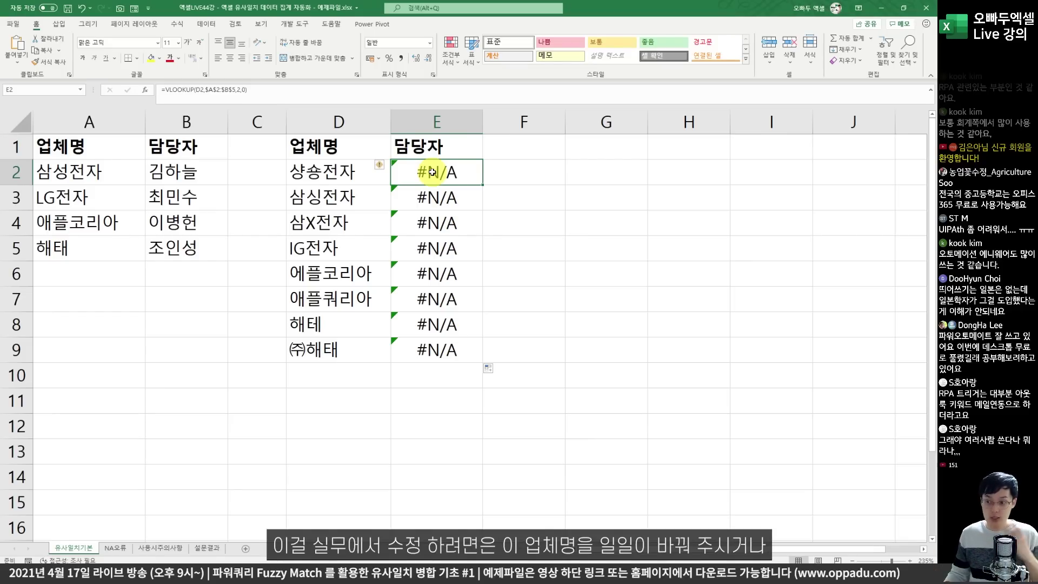
Step: Add a 올바른업체명 column in F, entering 삼성전자 in F2:F4 and LG전자 in F5
{"action": "left_click", "coordinate": [357, 166]}
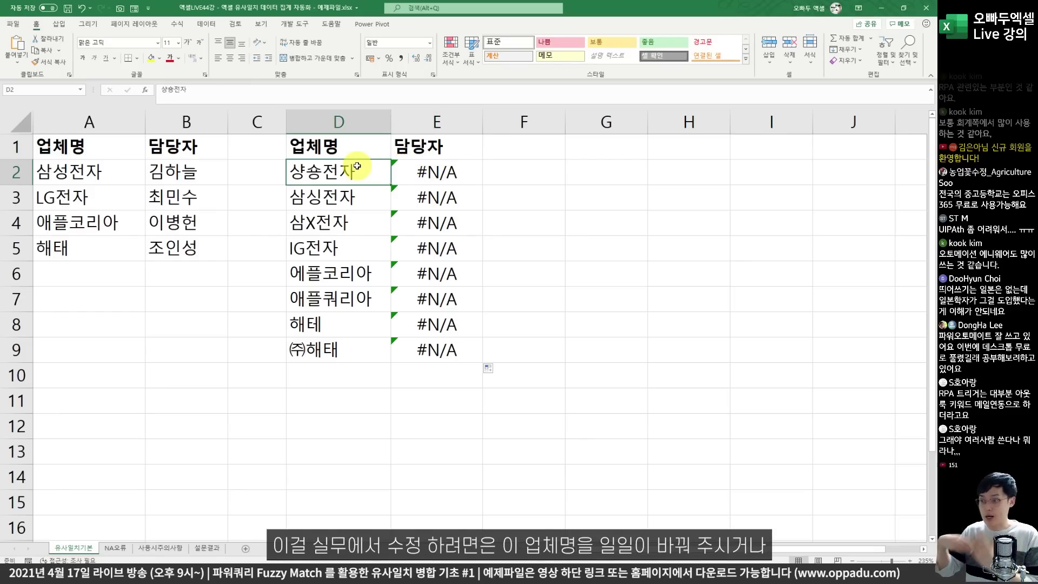
{"action": "left_click", "coordinate": [514, 155]}
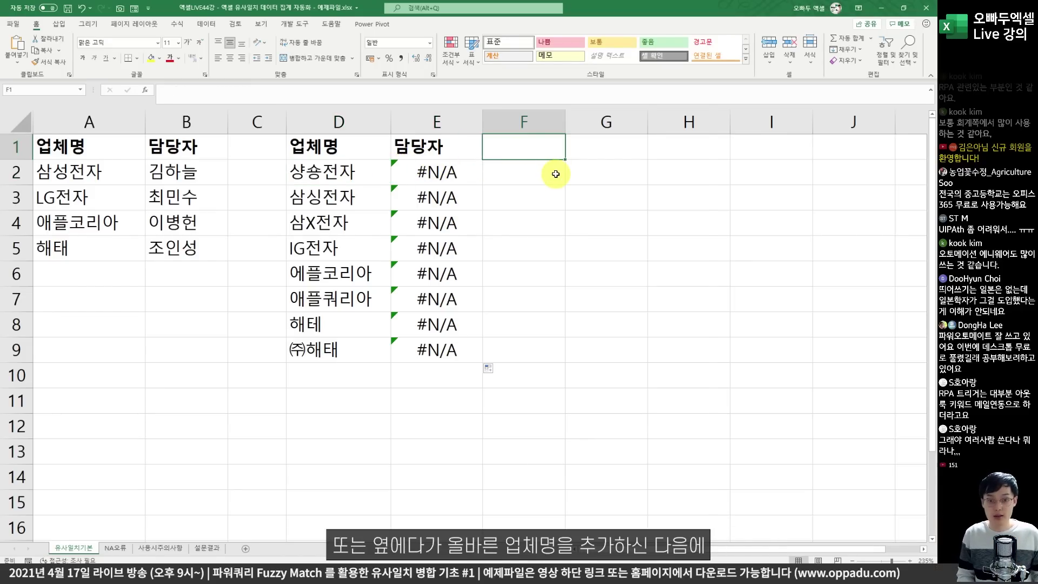
{"action": "type", "text": "올바른업체명"}
{"action": "key", "text": "Return"}
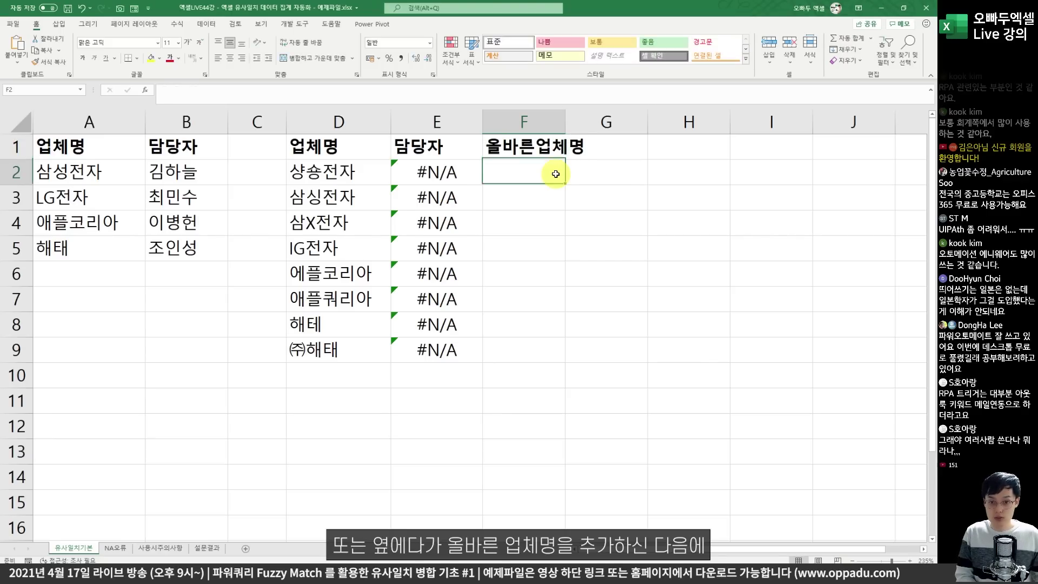
{"action": "type", "text": "삼성전자"}
{"action": "key", "text": "Return"}
{"action": "type", "text": "삼성전자"}
{"action": "key", "text": "Return"}
{"action": "type", "text": "삼성전자"}
{"action": "key", "text": "Return"}
{"action": "type", "text": "LG전자"}
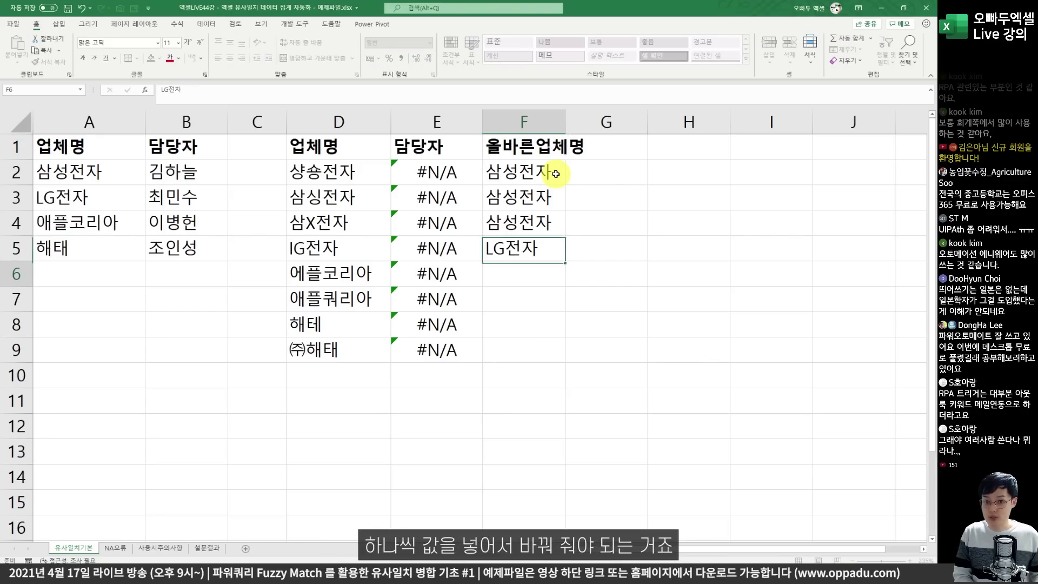
{"action": "key", "text": "Return"}
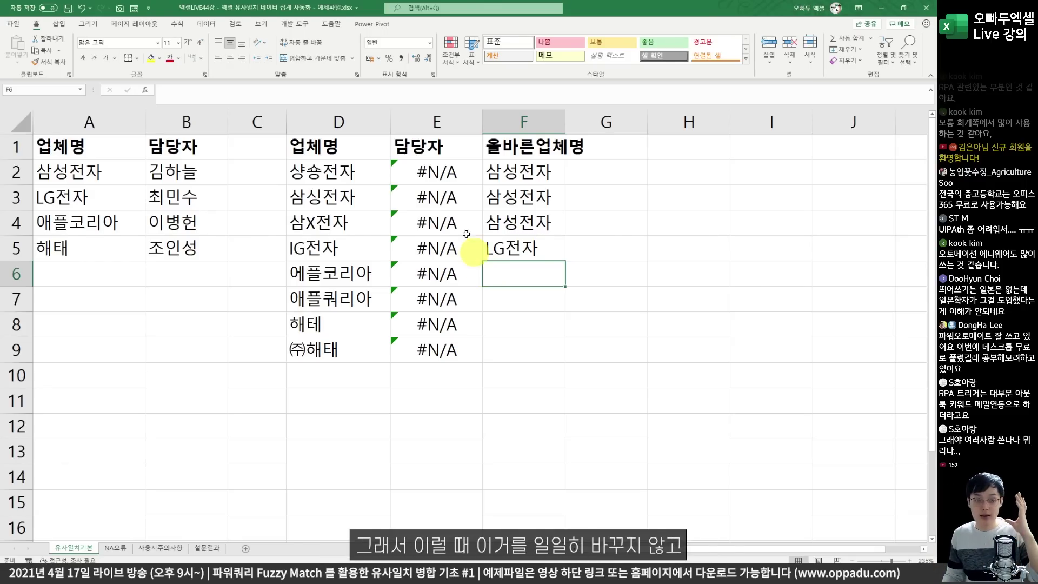
Step: Clear the manually entered names in F1:F5 and the lookup formulas in E2:E9
{"action": "left_click_drag", "start_coordinate": [520, 144], "coordinate": [515, 248]}
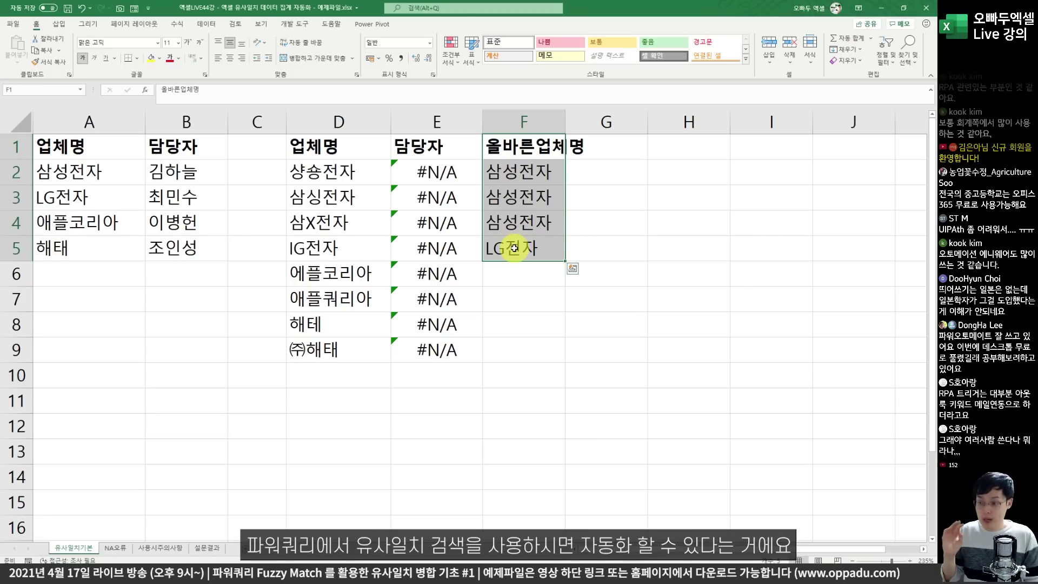
{"action": "key", "text": "Delete"}
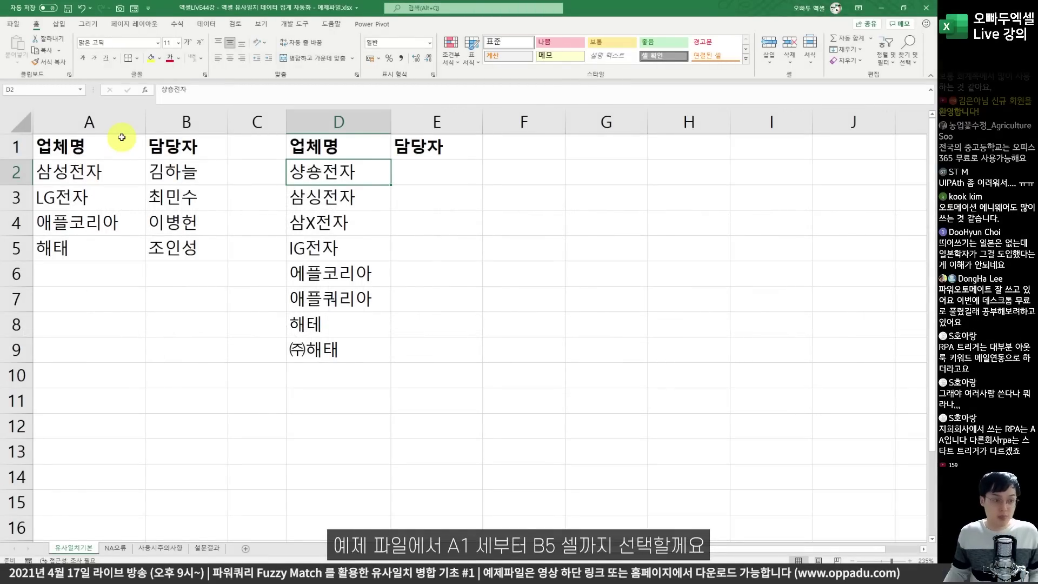
Step: Convert the range A1:B5 into a table with its first row as headers
{"action": "left_click_drag", "start_coordinate": [113, 143], "coordinate": [164, 252]}
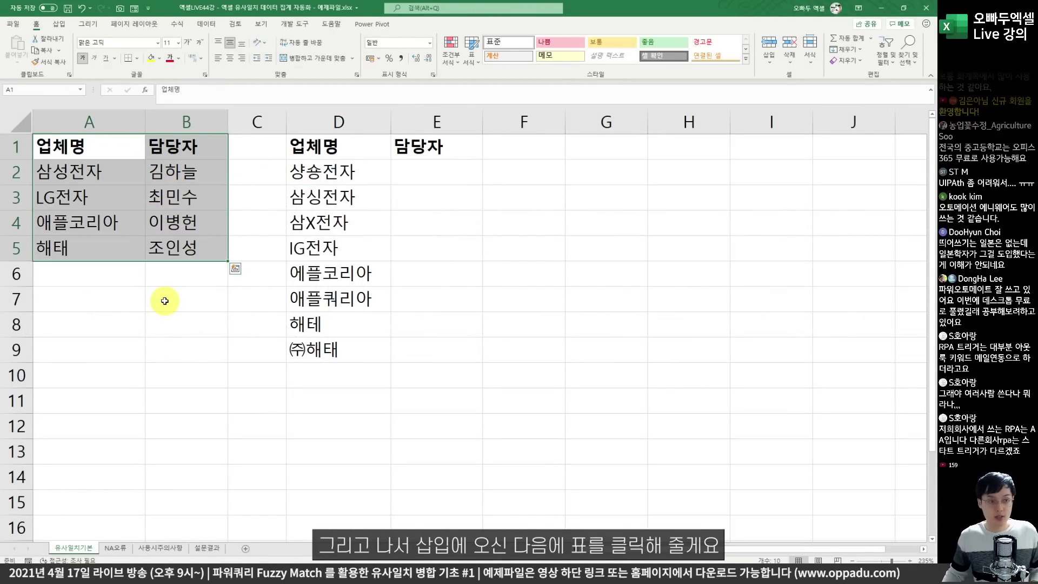
{"action": "left_click", "coordinate": [58, 24]}
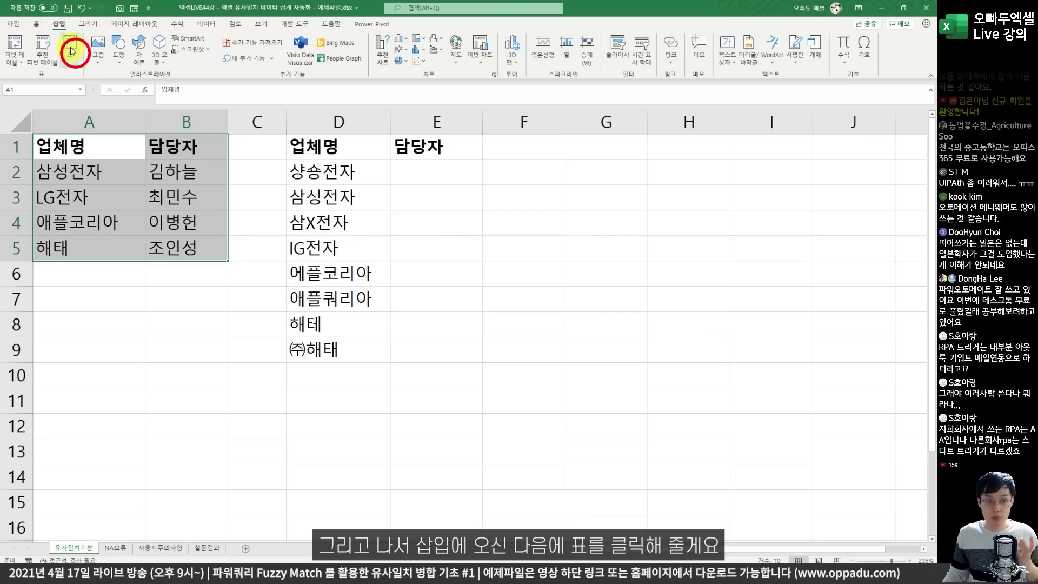
{"action": "left_click", "coordinate": [70, 50]}
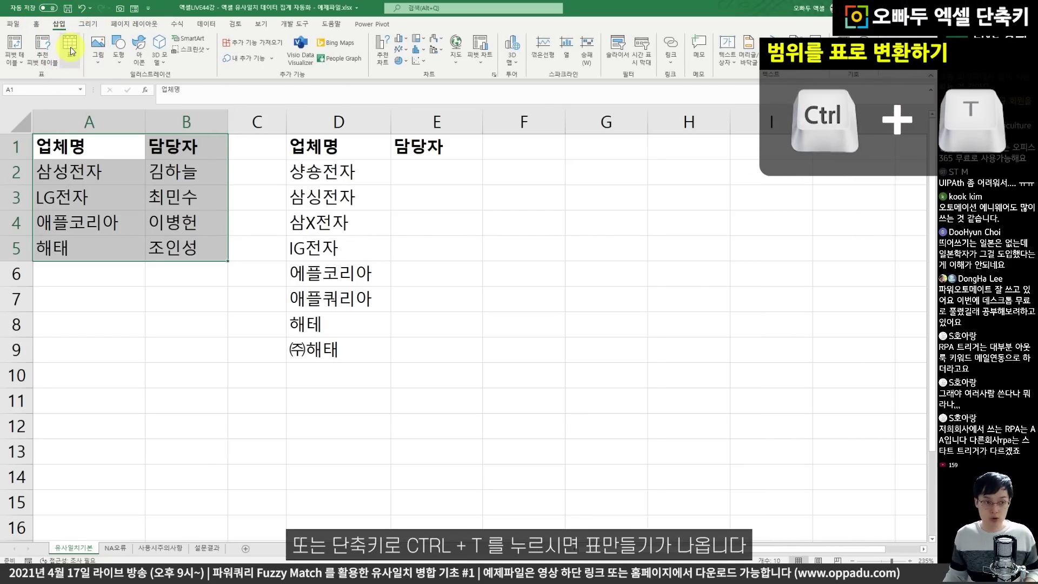
{"action": "left_click", "coordinate": [70, 50]}
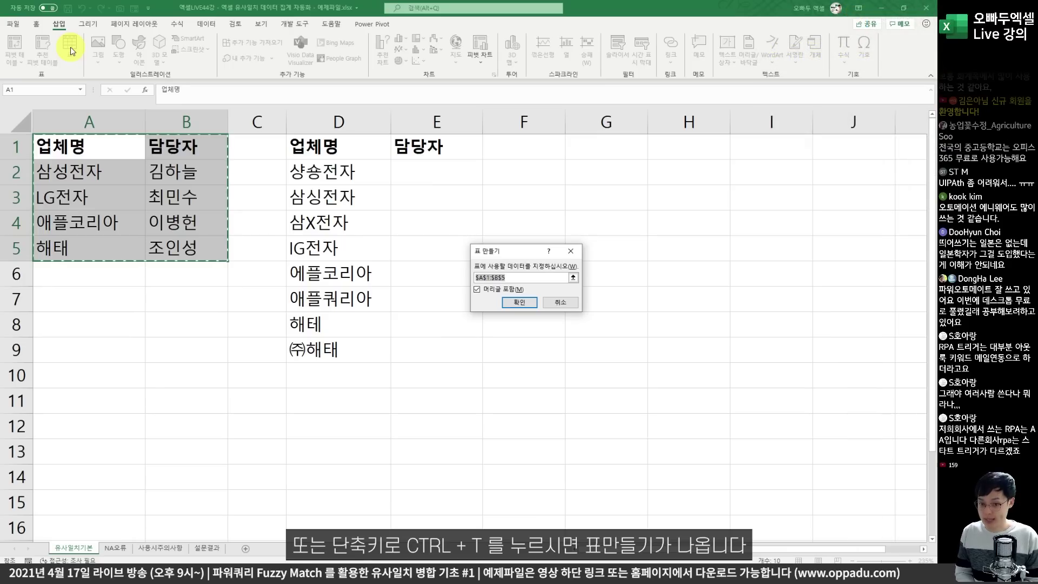
{"action": "mouse_move", "coordinate": [470, 280]}
{"action": "left_mouse_down"}
{"action": "mouse_move", "coordinate": [534, 298]}
{"action": "mouse_move", "coordinate": [533, 269]}
{"action": "left_mouse_up"}
{"action": "left_click", "coordinate": [518, 302]}
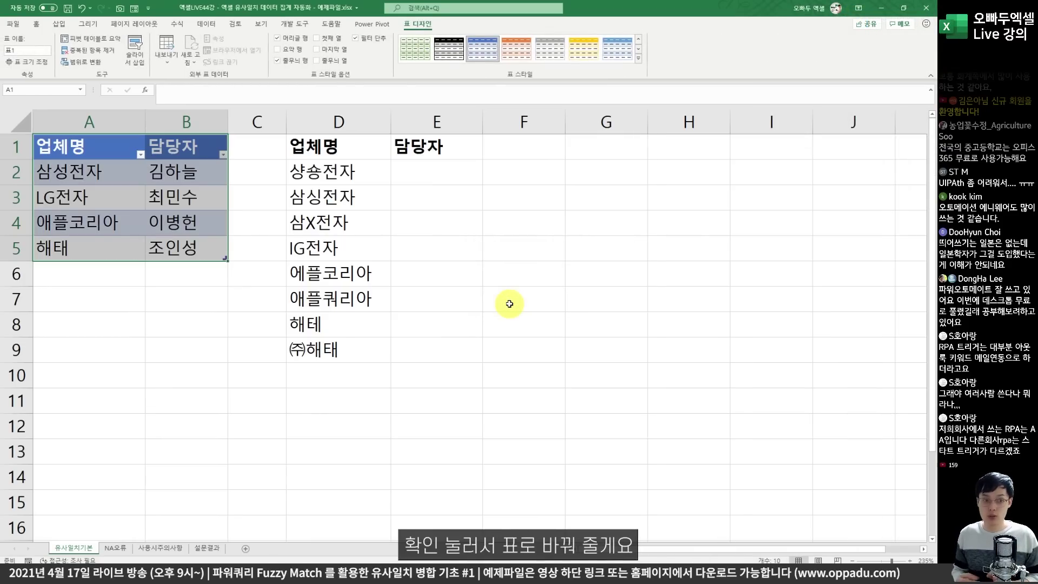
Step: Delete the 담당자 header in E1 and convert the company list D1:D9 into a table with a header row
{"action": "left_click", "coordinate": [419, 146]}
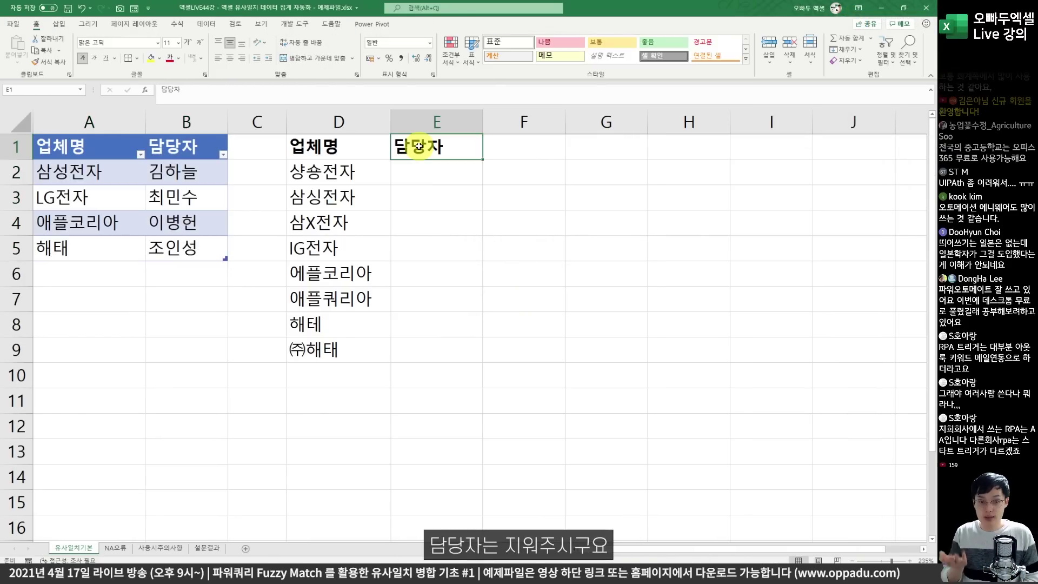
{"action": "key", "text": "Delete"}
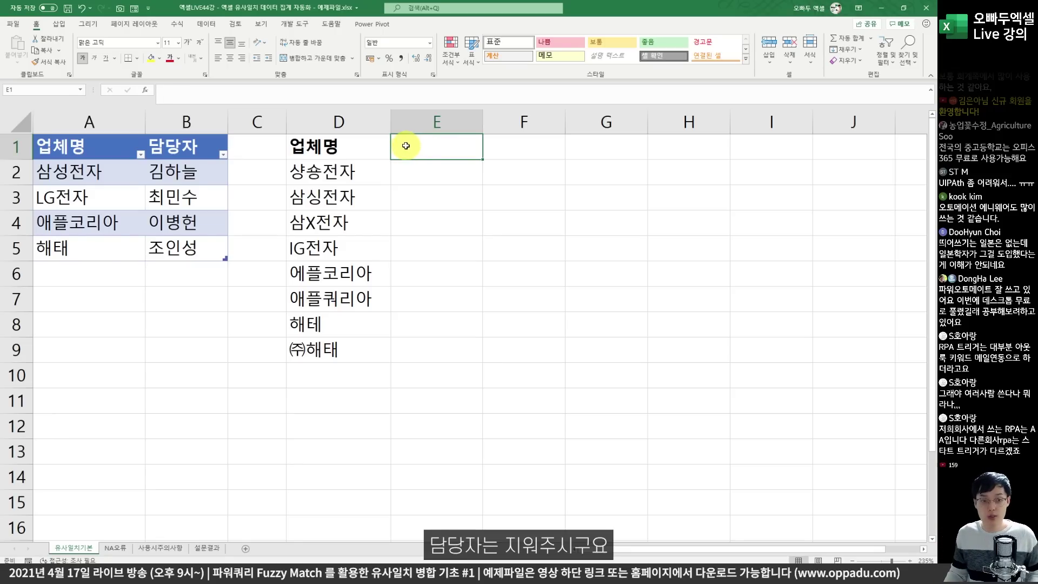
{"action": "left_click_drag", "start_coordinate": [371, 146], "coordinate": [351, 341]}
{"action": "key", "text": "ctrl+t"}
{"action": "key", "text": "Return"}
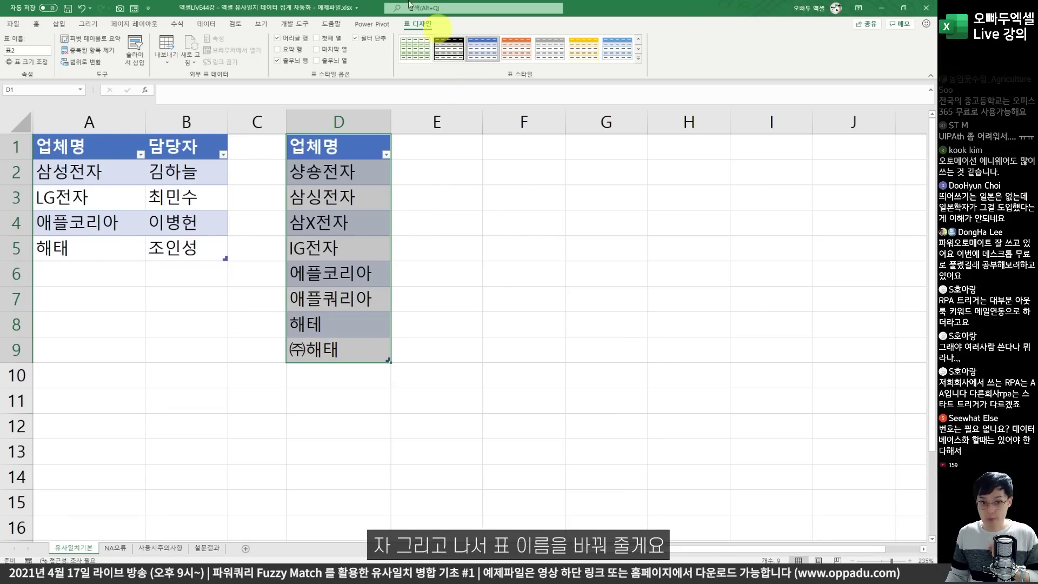
Step: Rename the company table in column D as 표_업체
{"action": "left_click", "coordinate": [339, 184]}
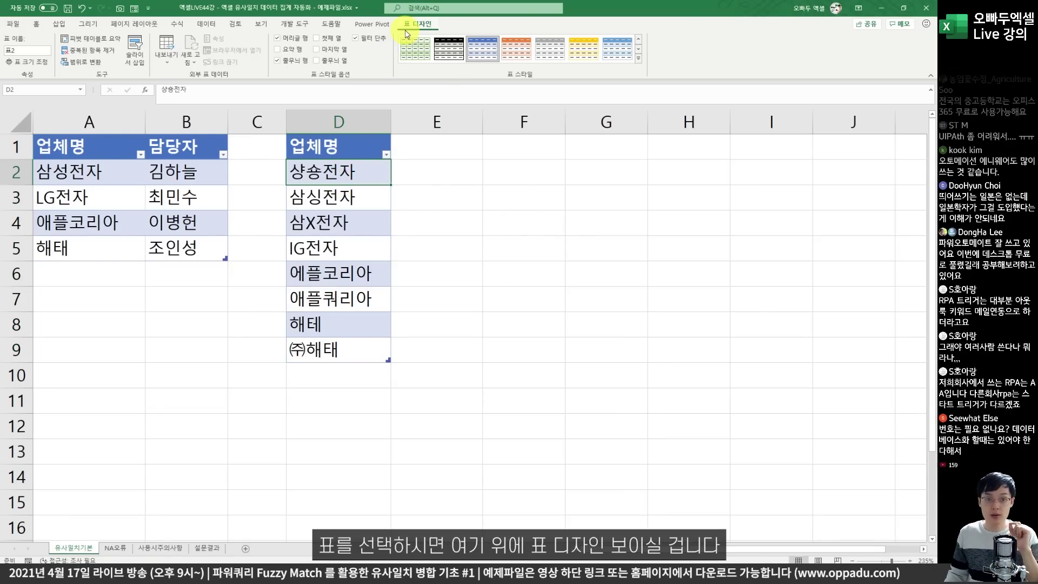
{"action": "left_click", "coordinate": [39, 52]}
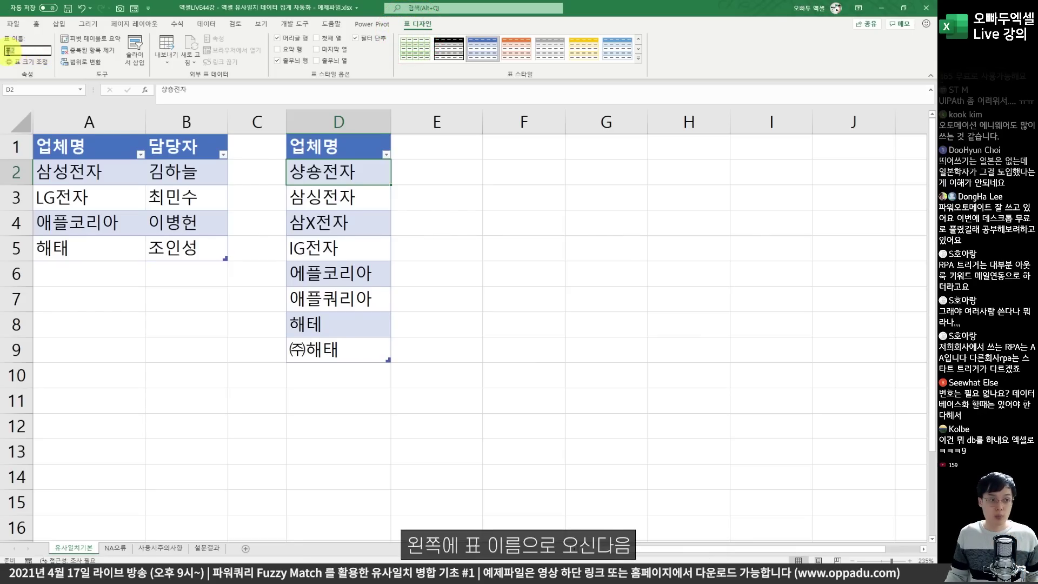
{"action": "type", "text": "표_업체"}
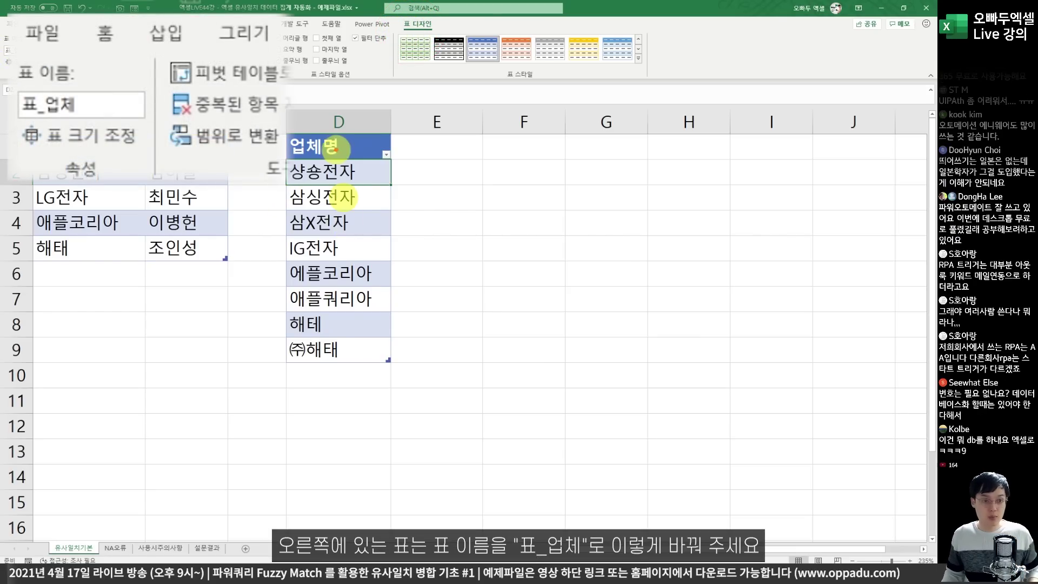
{"action": "left_click_drag", "start_coordinate": [1, 29], "coordinate": [55, 66]}
{"action": "mouse_move", "coordinate": [35, 16]}
{"action": "left_mouse_down"}
{"action": "mouse_move", "coordinate": [58, 23]}
{"action": "mouse_move", "coordinate": [47, 33]}
{"action": "left_mouse_up"}
{"action": "key", "text": "Escape"}
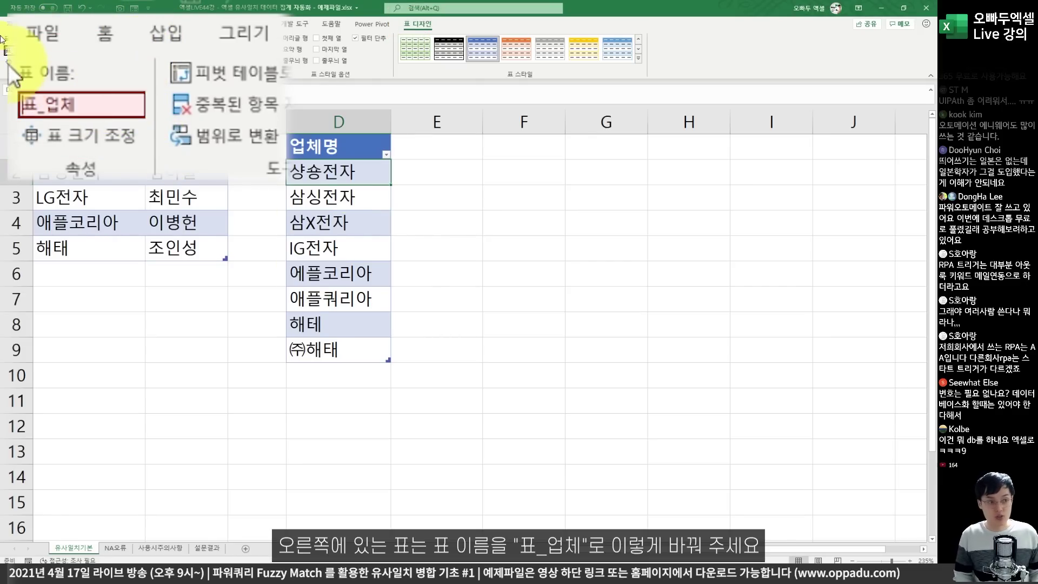
Step: Rename the company and contact table in columns A and B as 표_업체목록
{"action": "left_click", "coordinate": [120, 177]}
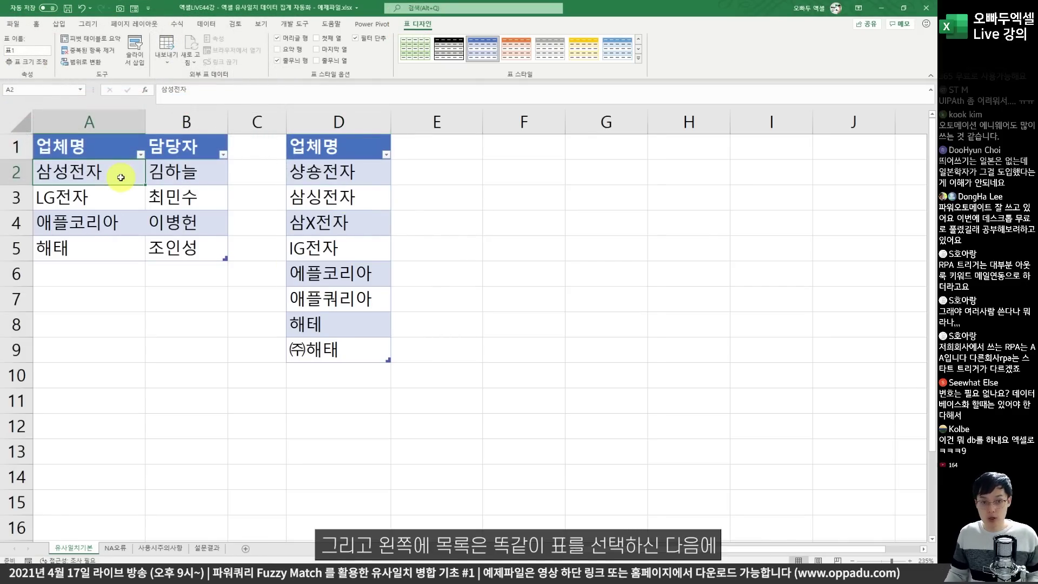
{"action": "left_click", "coordinate": [162, 176]}
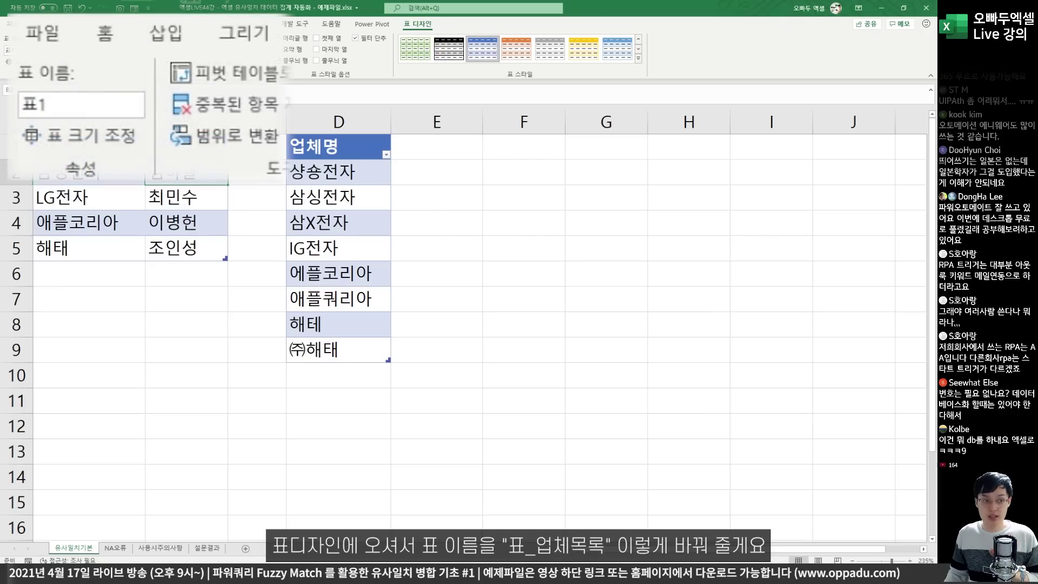
{"action": "left_click", "coordinate": [126, 108]}
{"action": "type", "text": "표_업체목"}
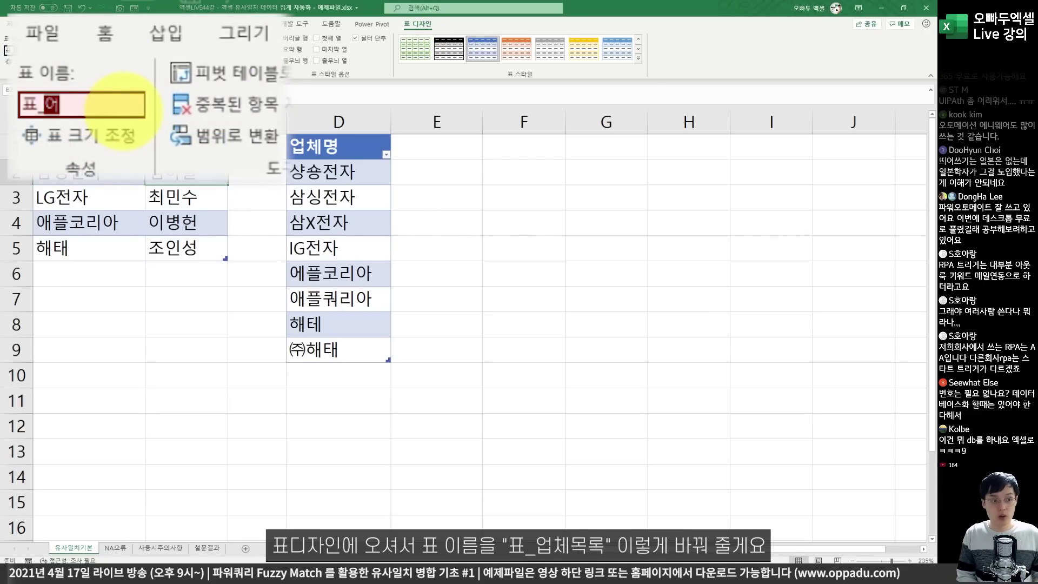
{"action": "type", "text": "록"}
{"action": "key", "text": "Return"}
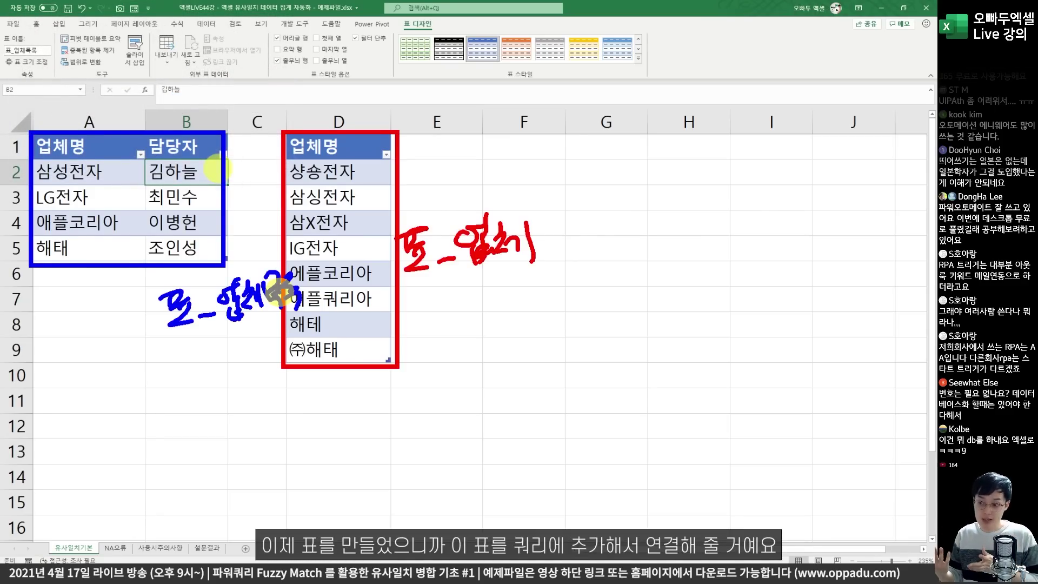
Step: Import the 표_업체 table into the Power Query Editor as a new query and make the editor window smaller
{"action": "left_click", "coordinate": [362, 252]}
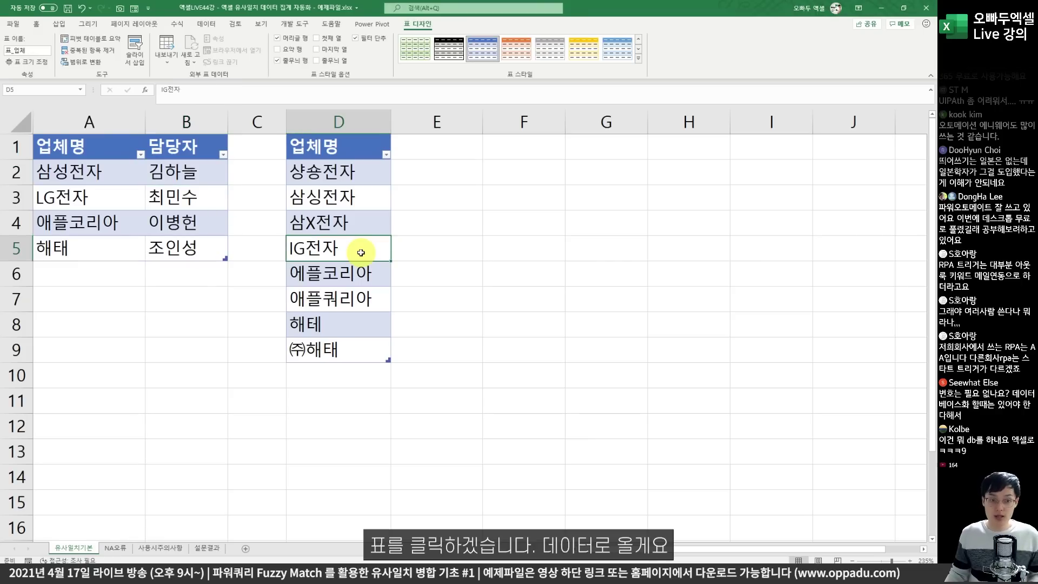
{"action": "left_click", "coordinate": [206, 24]}
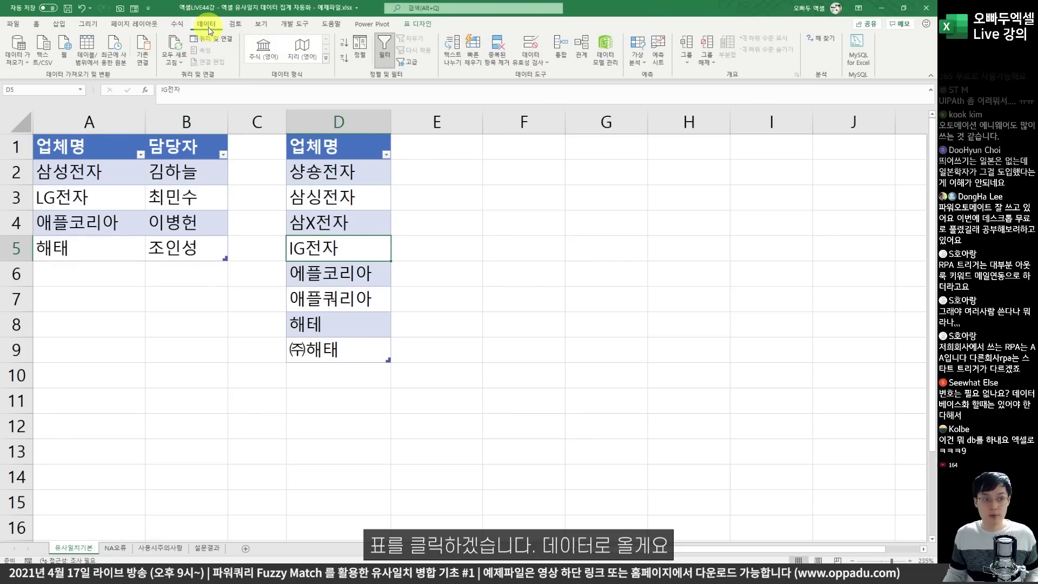
{"action": "left_click_drag", "start_coordinate": [69, 24], "coordinate": [114, 74]}
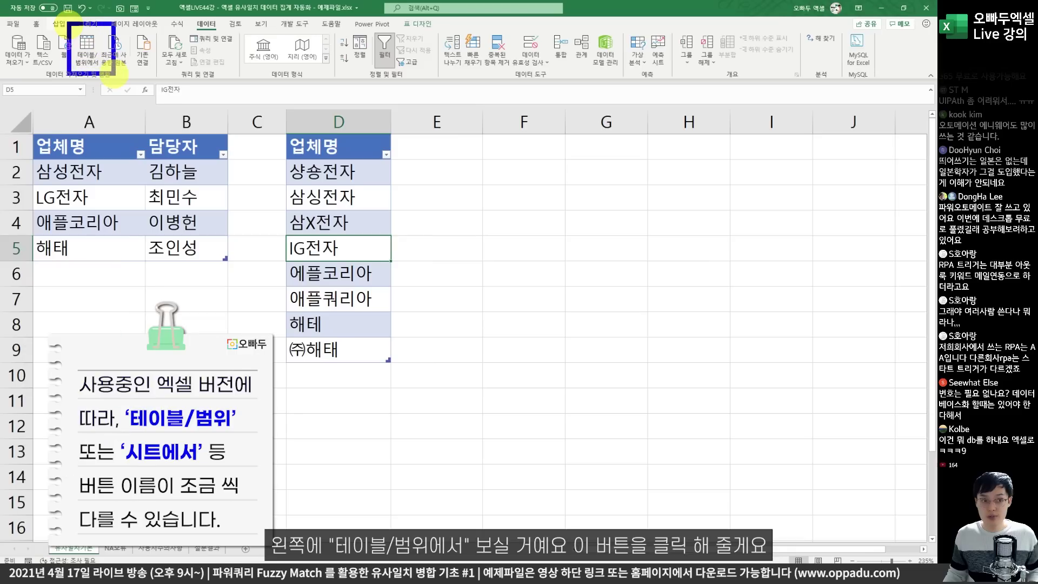
{"action": "mouse_move", "coordinate": [91, 20]}
{"action": "left_mouse_down"}
{"action": "mouse_move", "coordinate": [102, 29]}
{"action": "mouse_move", "coordinate": [110, 16]}
{"action": "left_mouse_up"}
{"action": "left_click", "coordinate": [87, 46]}
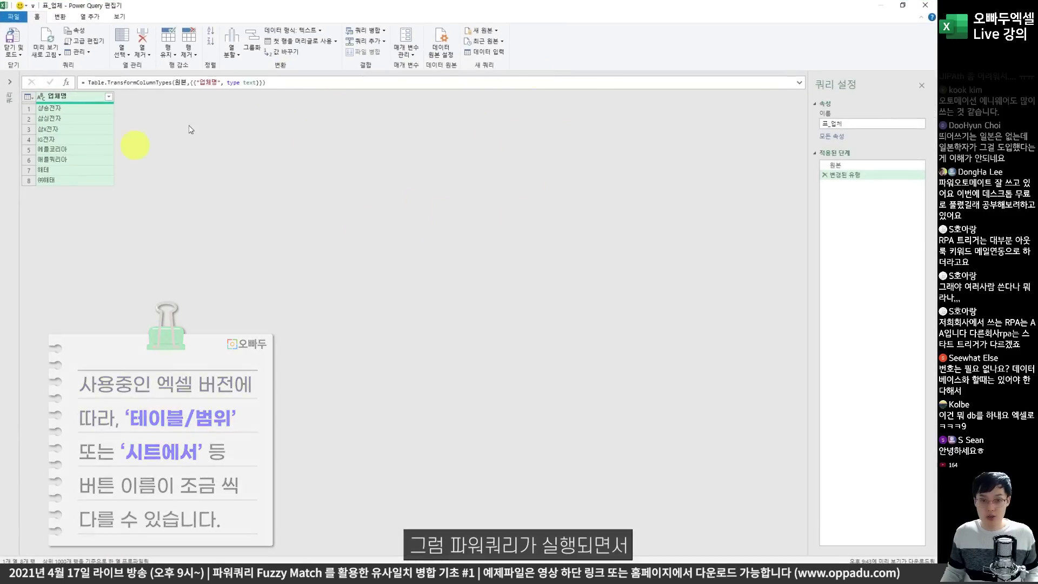
{"action": "left_click_drag", "start_coordinate": [211, 5], "coordinate": [262, 51]}
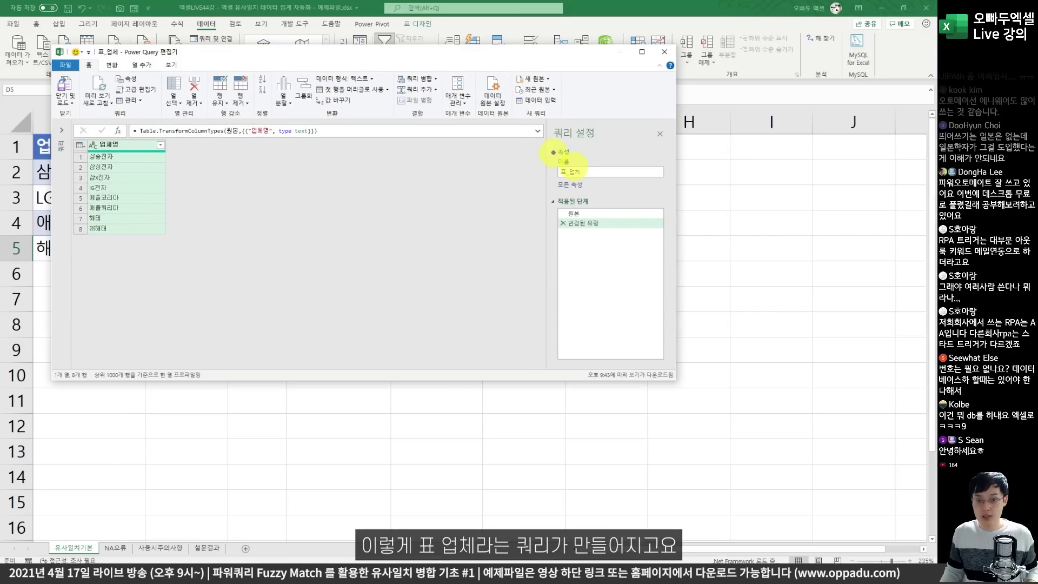
{"action": "left_click_drag", "start_coordinate": [553, 152], "coordinate": [600, 184]}
{"action": "left_click_drag", "start_coordinate": [562, 132], "coordinate": [593, 135]}
{"action": "key", "text": "Escape"}
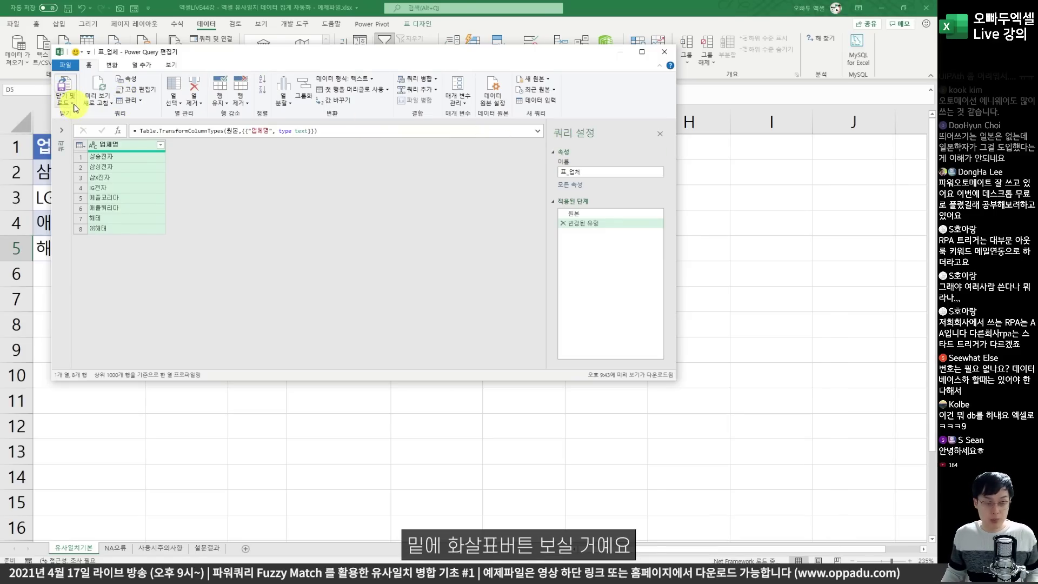
Step: Close the 표_업체 query and load it as a connection only
{"action": "left_click", "coordinate": [75, 107]}
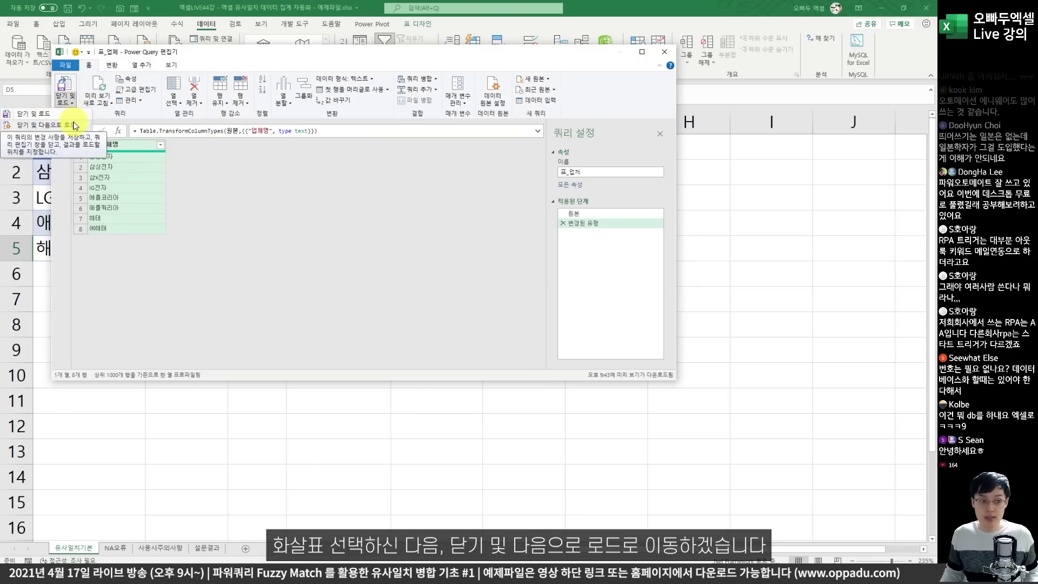
{"action": "left_click", "coordinate": [75, 126]}
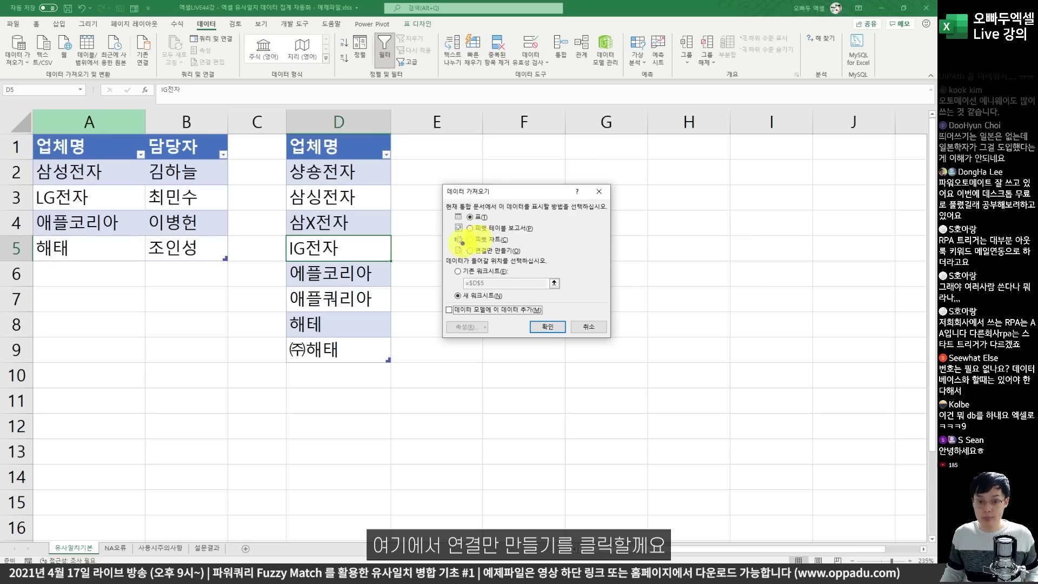
{"action": "left_click", "coordinate": [513, 251]}
{"action": "left_click", "coordinate": [547, 327]}
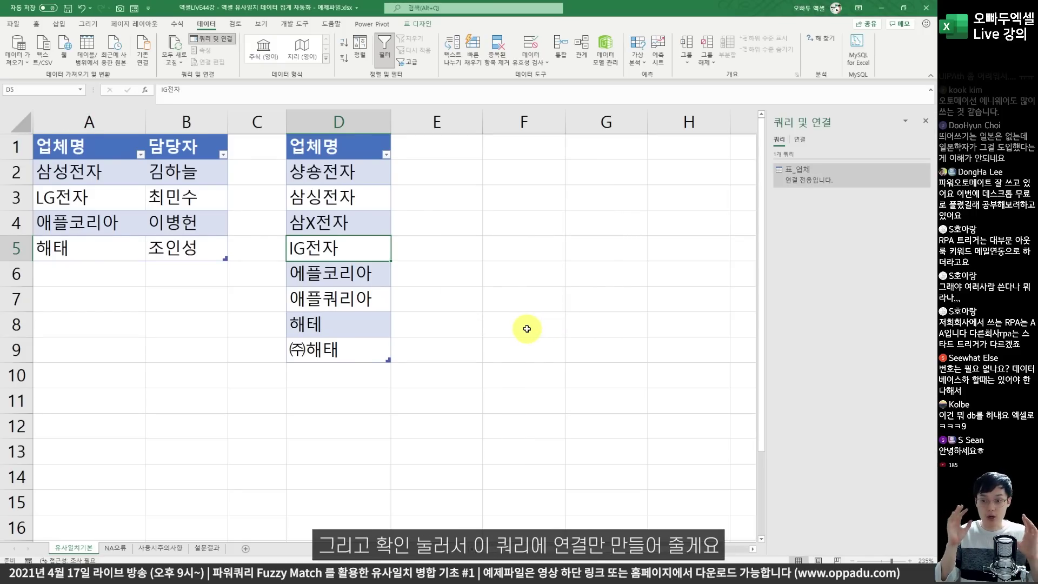
Step: Import the 표_업체목록 table into Power Query and load the query as a connection only
{"action": "left_click", "coordinate": [193, 205]}
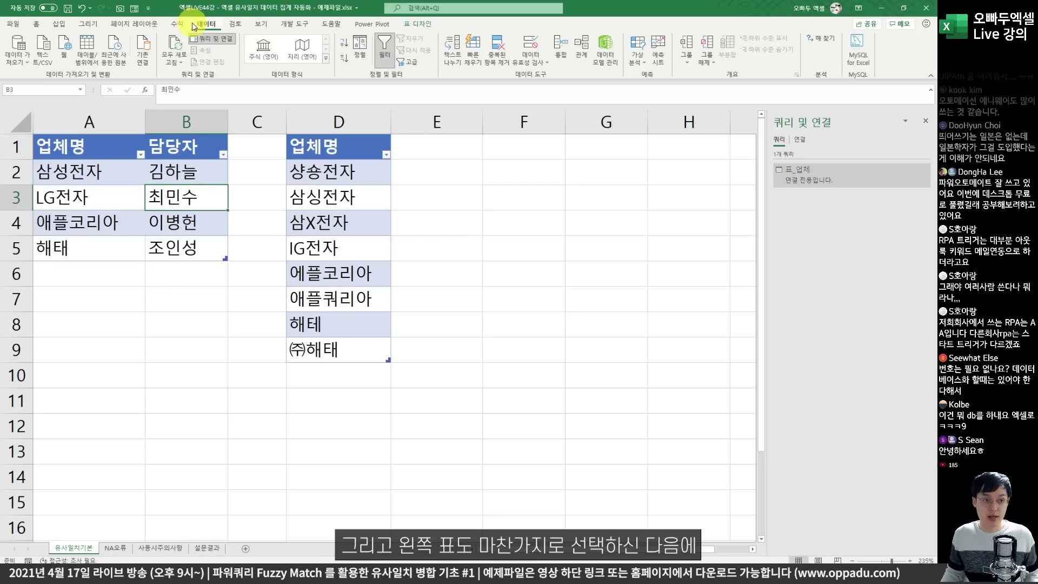
{"action": "left_click", "coordinate": [85, 58]}
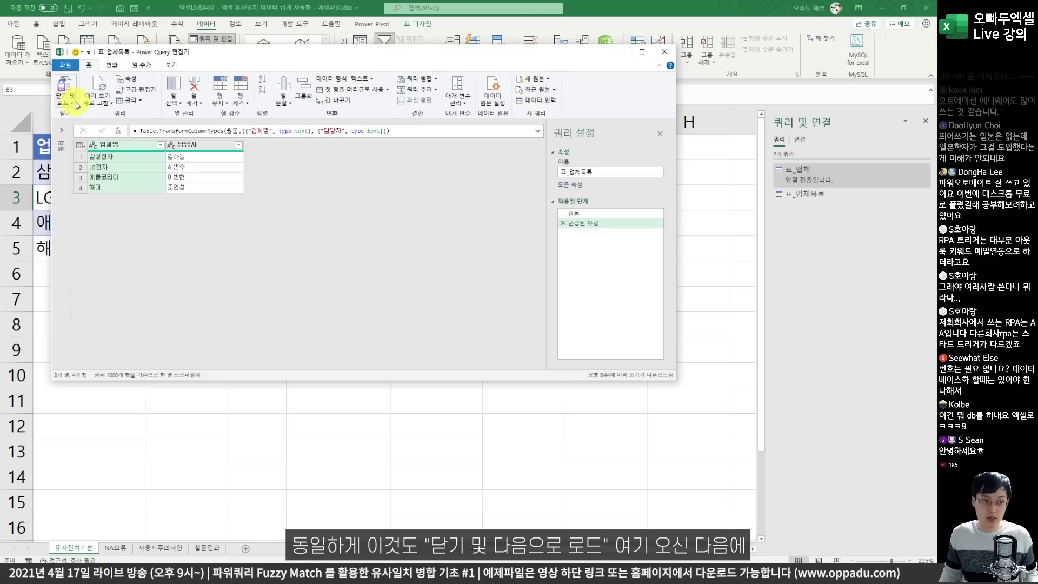
{"action": "left_click", "coordinate": [72, 102]}
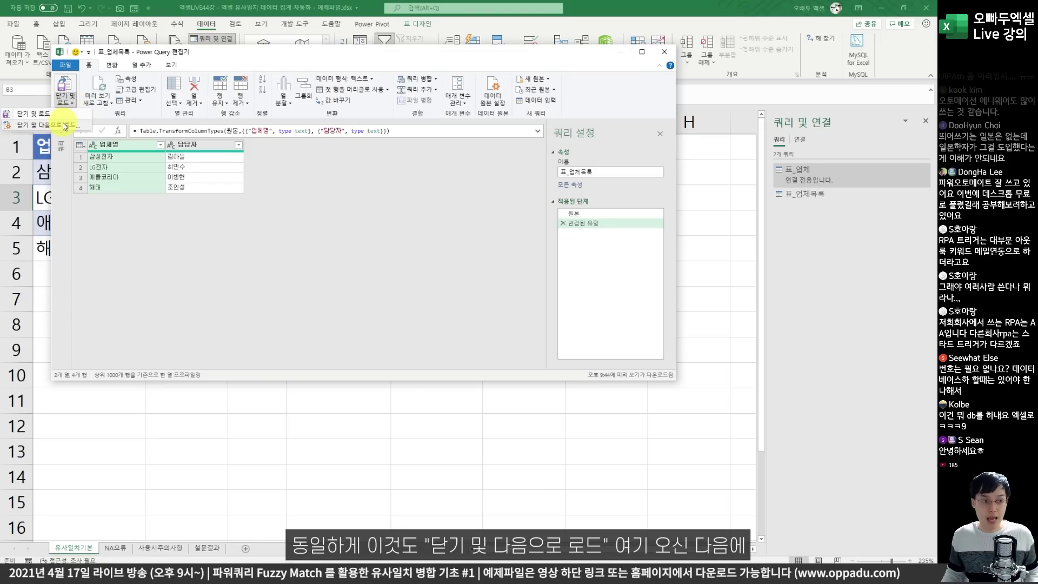
{"action": "left_click", "coordinate": [64, 125]}
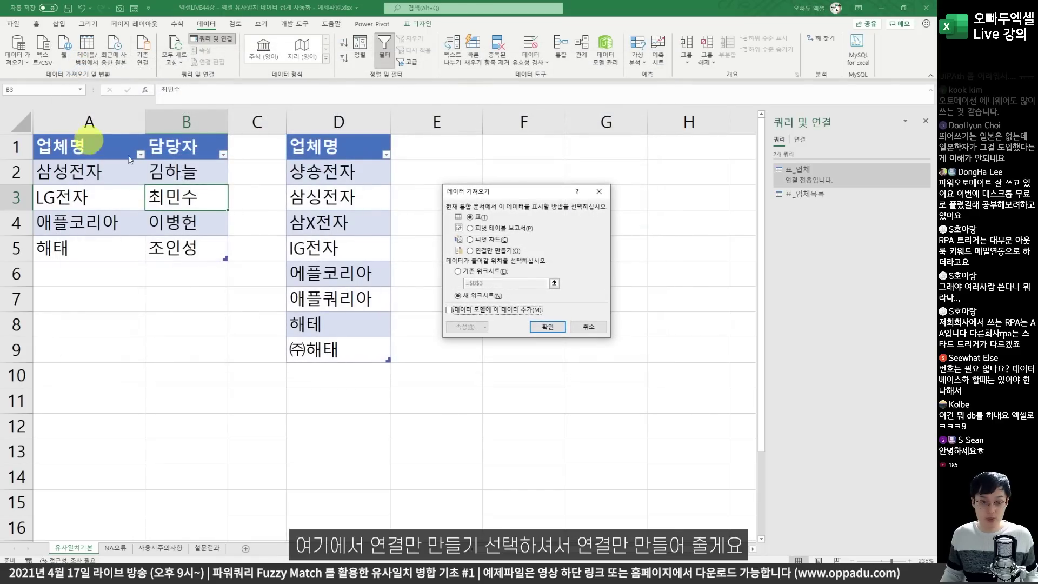
{"action": "left_click", "coordinate": [498, 252]}
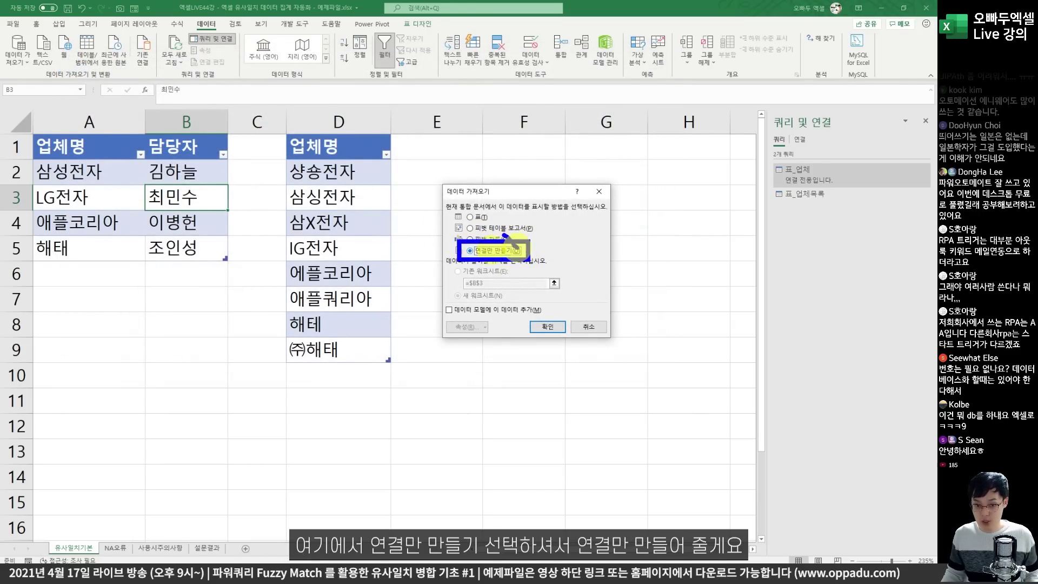
{"action": "left_click", "coordinate": [554, 327]}
{"action": "left_click", "coordinate": [555, 330]}
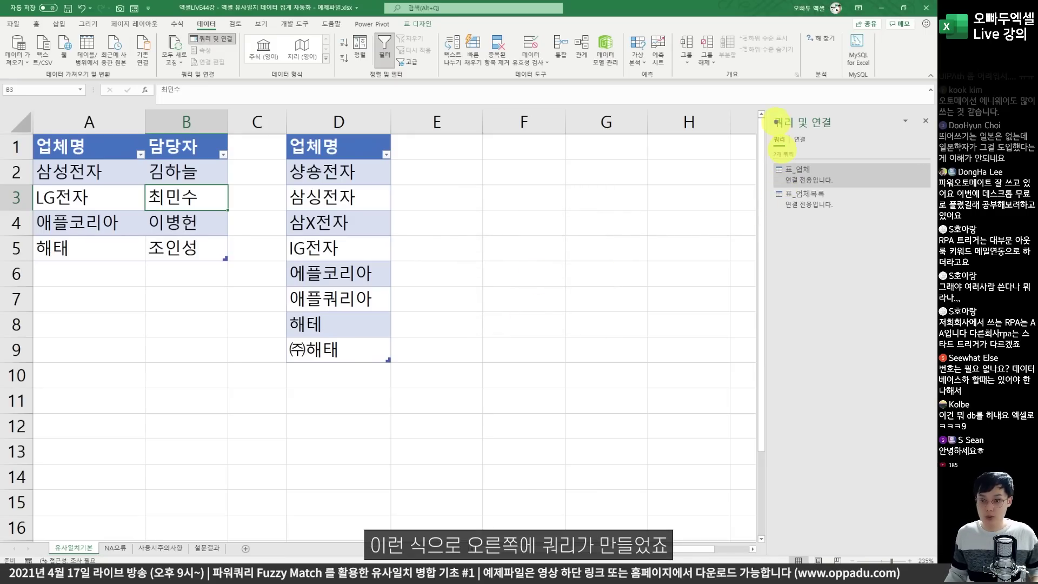
{"action": "mouse_move", "coordinate": [759, 103]}
{"action": "left_mouse_down"}
{"action": "mouse_move", "coordinate": [851, 219]}
{"action": "mouse_move", "coordinate": [891, 249]}
{"action": "left_mouse_up"}
{"action": "left_click_drag", "start_coordinate": [824, 94], "coordinate": [857, 82]}
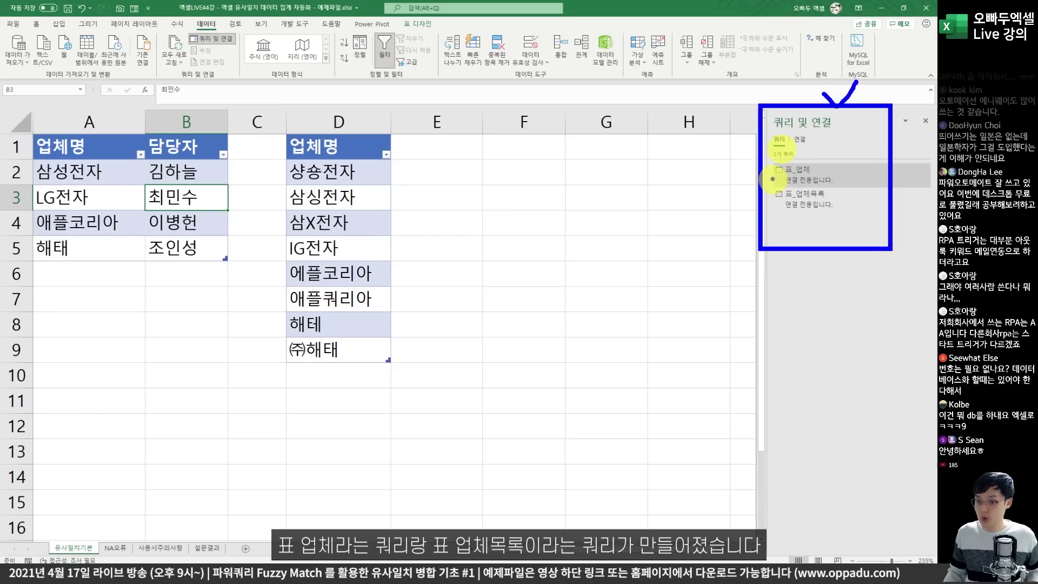
{"action": "left_click_drag", "start_coordinate": [767, 159], "coordinate": [849, 187]}
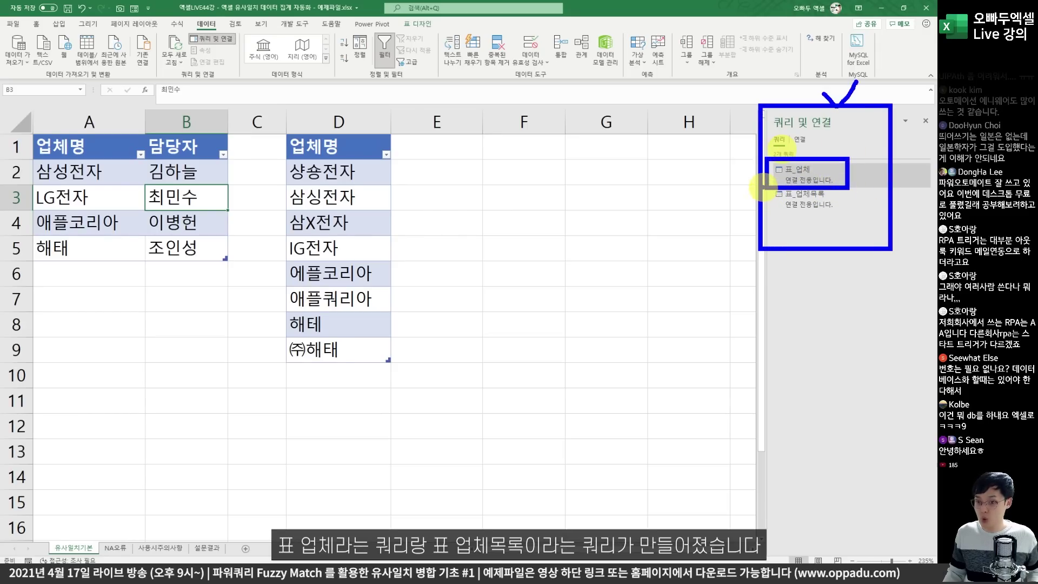
{"action": "left_click_drag", "start_coordinate": [765, 186], "coordinate": [848, 218]}
{"action": "left_click_drag", "start_coordinate": [832, 174], "coordinate": [848, 163]}
{"action": "left_click_drag", "start_coordinate": [828, 140], "coordinate": [843, 136]}
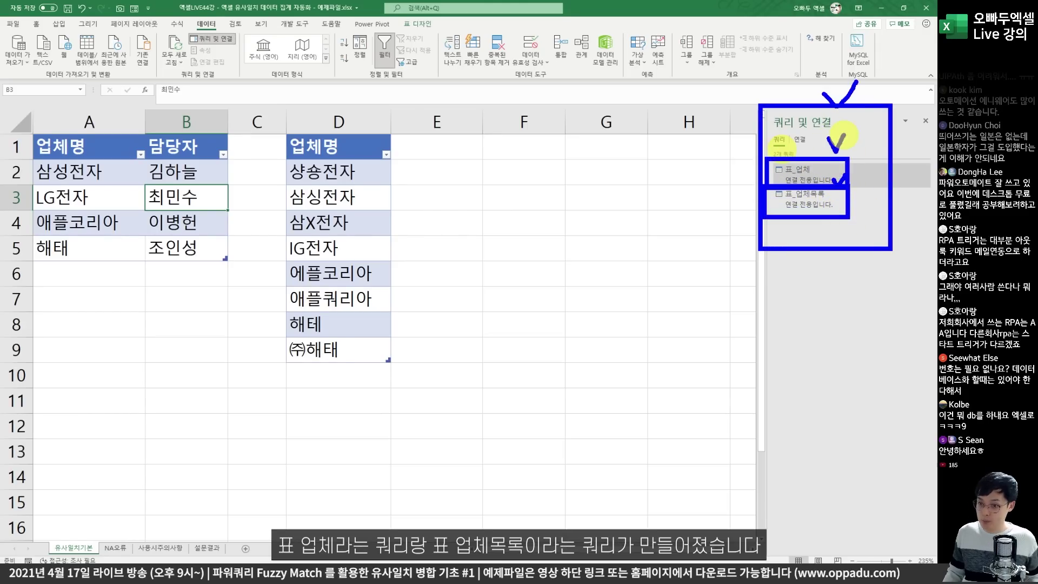
{"action": "key", "text": "Escape"}
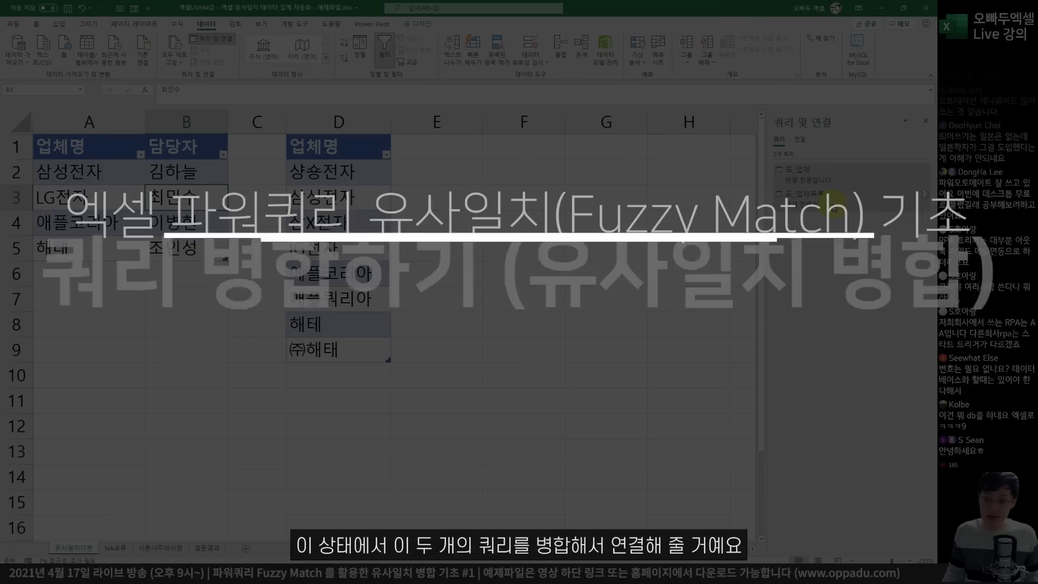
{"action": "mouse_move", "coordinate": [833, 208]}
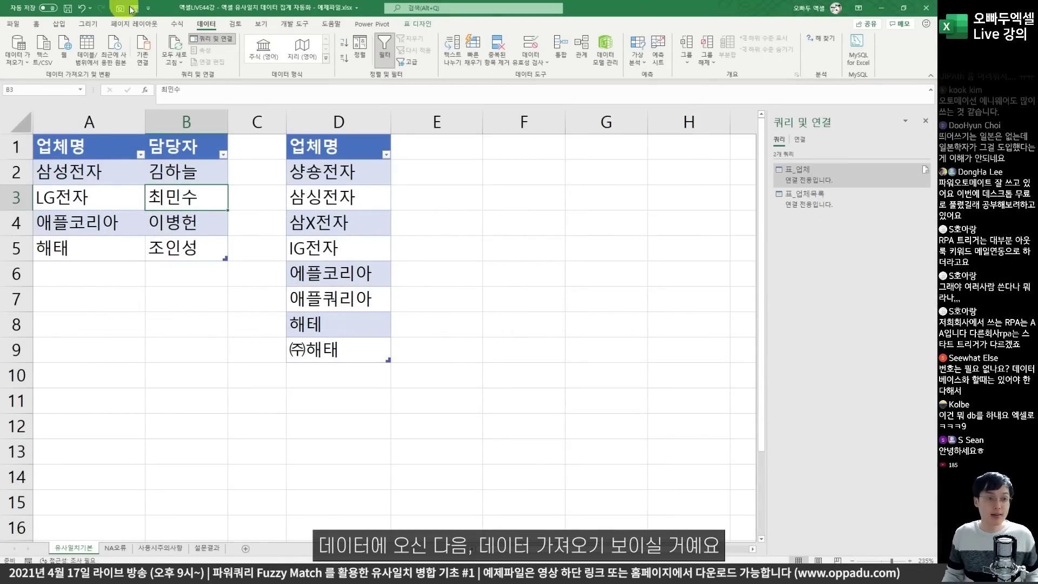
Step: Start combining the queries with a new Merge query
{"action": "left_click", "coordinate": [18, 67]}
{"action": "mouse_move", "coordinate": [64, 199]}
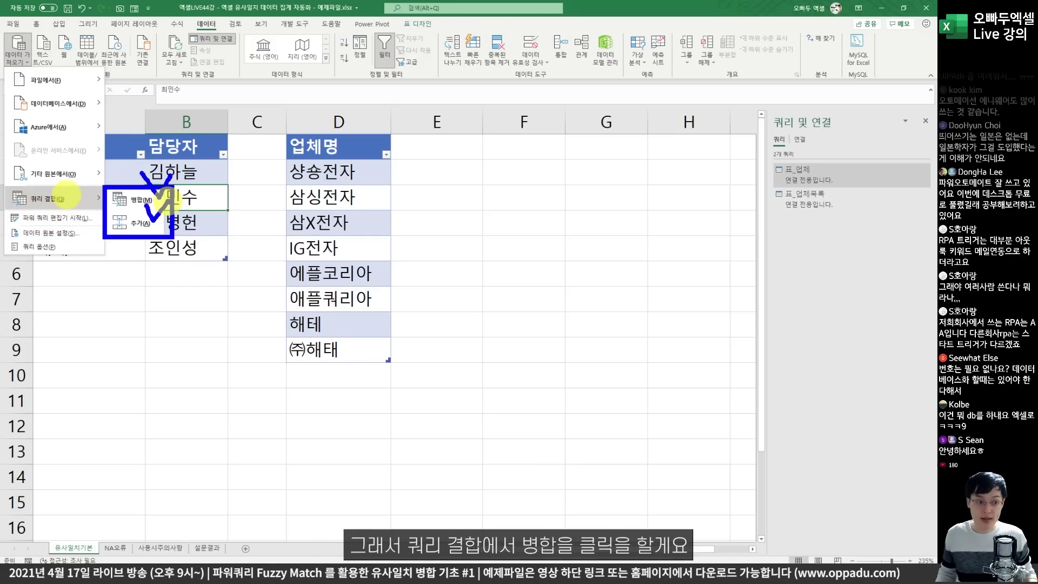
{"action": "key", "text": "Escape"}
{"action": "left_click", "coordinate": [16, 54]}
{"action": "mouse_move", "coordinate": [54, 199]}
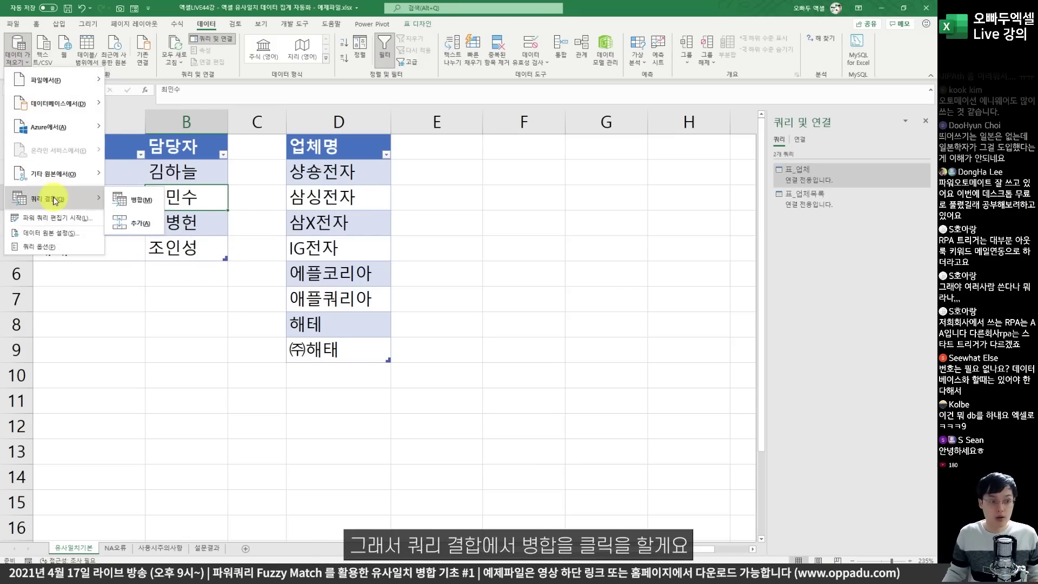
{"action": "left_click", "coordinate": [127, 200]}
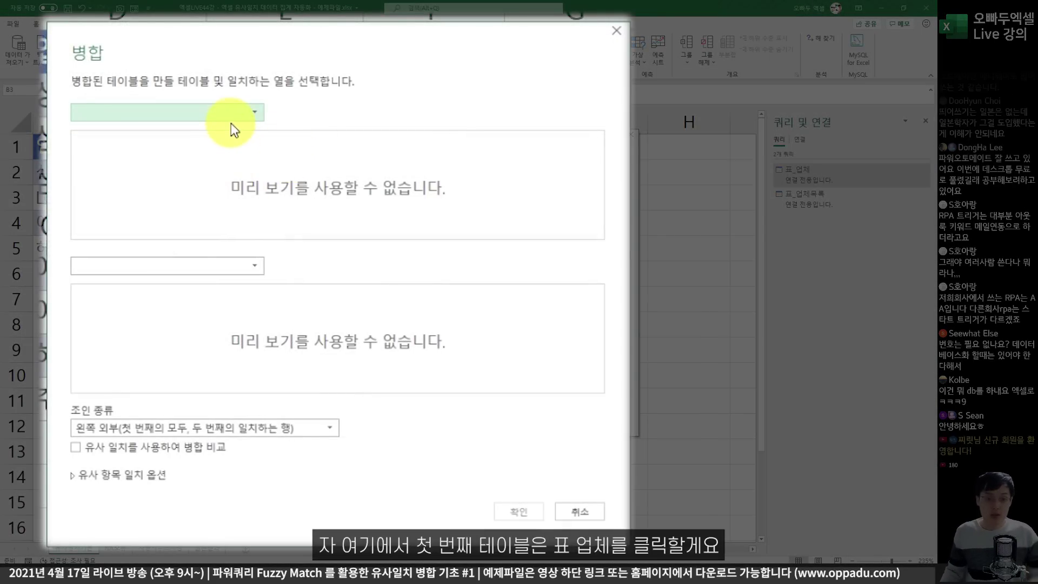
Step: Merge 표_업체 as the first table with 표_업체목록 as the second, matching on the 업체명 column in both
{"action": "left_click", "coordinate": [237, 108]}
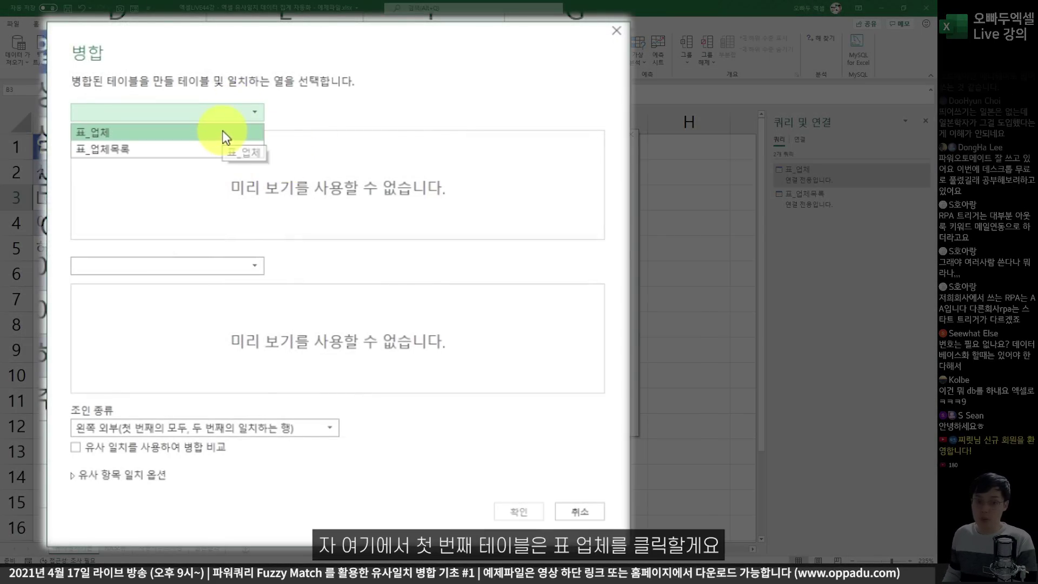
{"action": "left_click", "coordinate": [222, 130]}
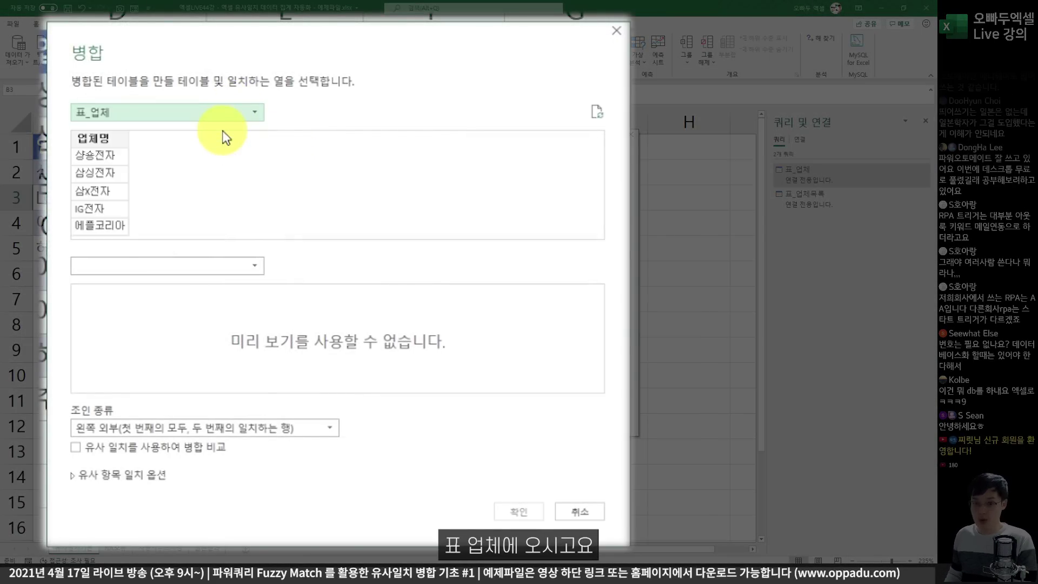
{"action": "left_click", "coordinate": [223, 266]}
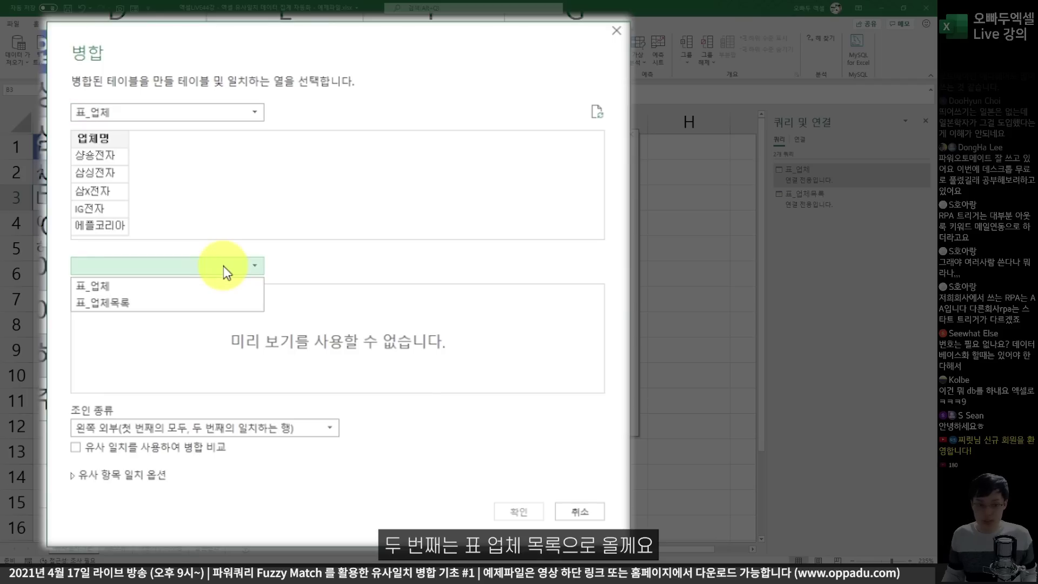
{"action": "left_click", "coordinate": [218, 303]}
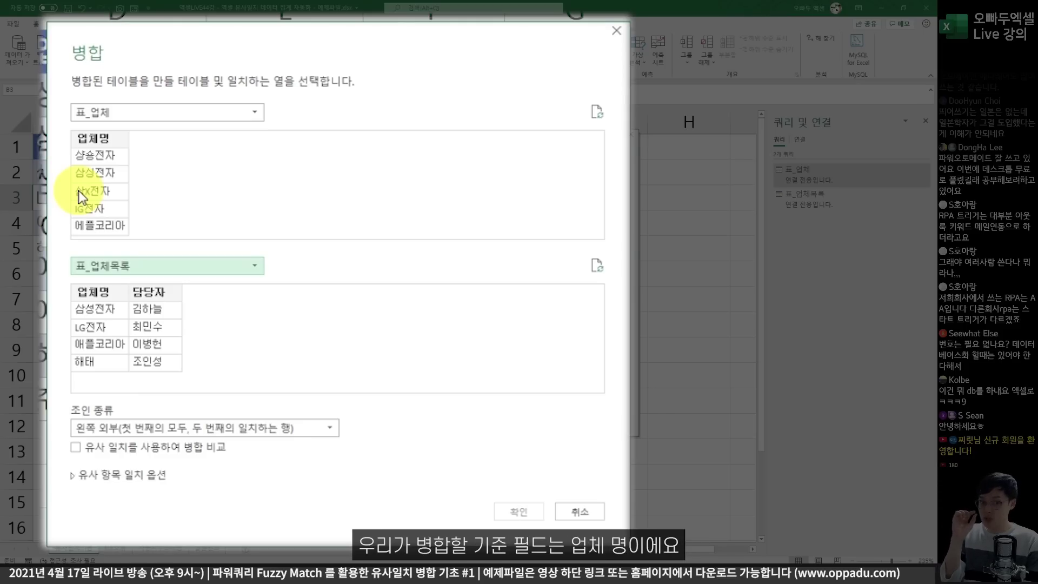
{"action": "left_click", "coordinate": [119, 136]}
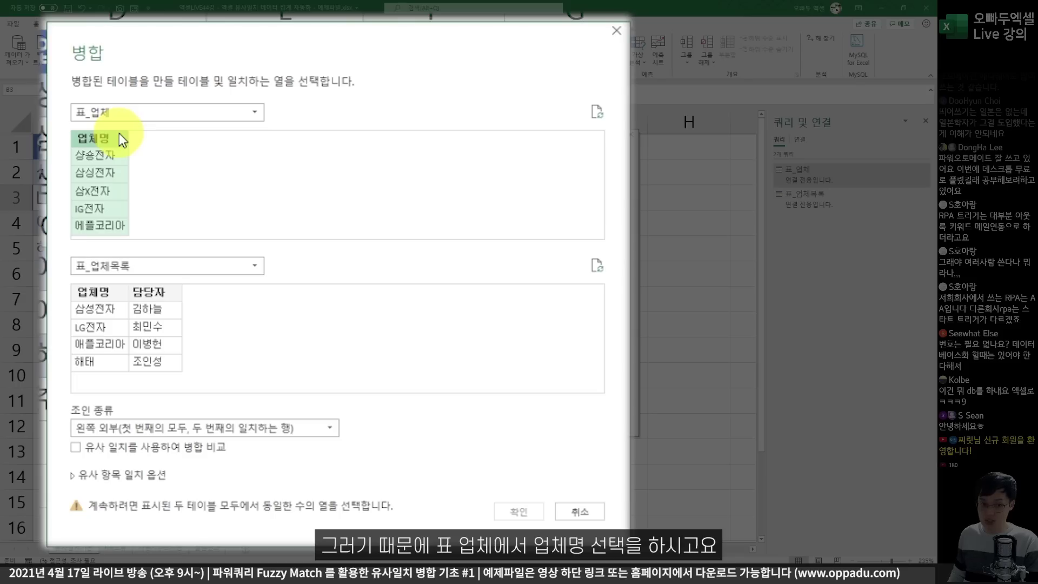
{"action": "left_click", "coordinate": [112, 294]}
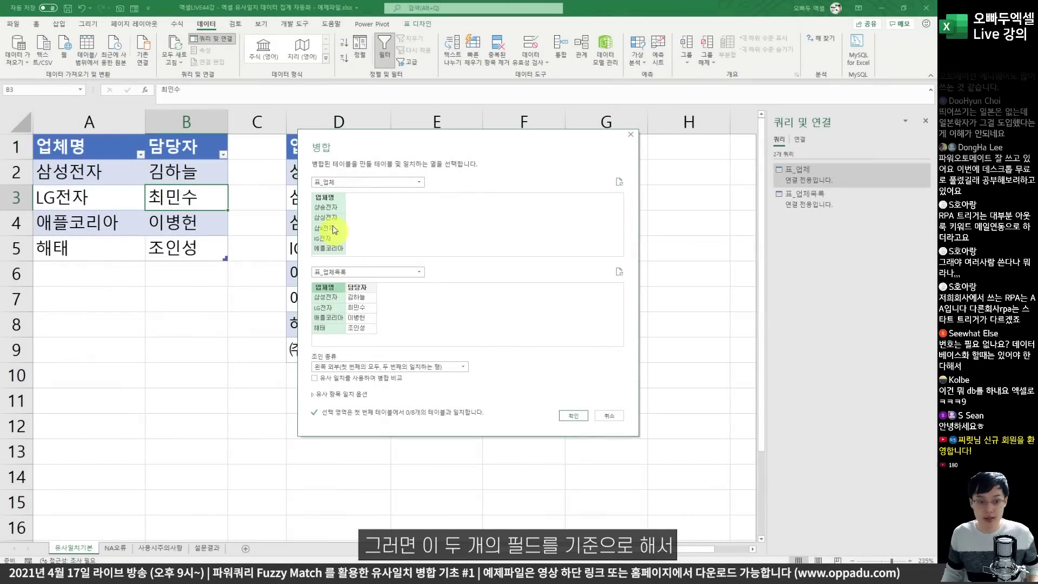
{"action": "mouse_move", "coordinate": [306, 190]}
{"action": "left_mouse_down"}
{"action": "mouse_move", "coordinate": [338, 226]}
{"action": "mouse_move", "coordinate": [348, 258]}
{"action": "left_mouse_up"}
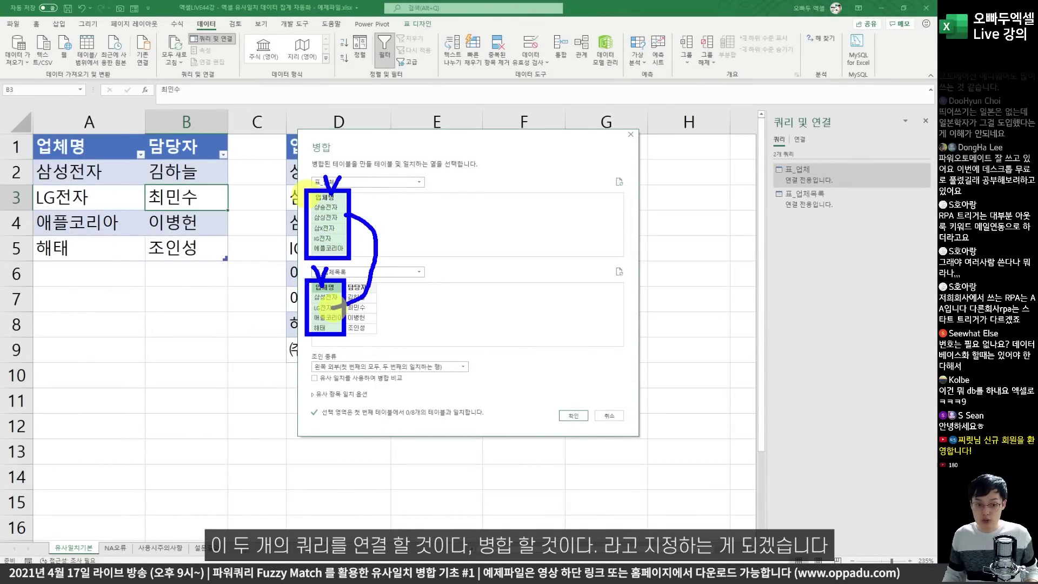
{"action": "mouse_move", "coordinate": [333, 309]}
{"action": "left_mouse_down"}
{"action": "mouse_move", "coordinate": [371, 255]}
{"action": "mouse_move", "coordinate": [346, 219]}
{"action": "mouse_move", "coordinate": [379, 275]}
{"action": "mouse_move", "coordinate": [341, 307]}
{"action": "left_mouse_up"}
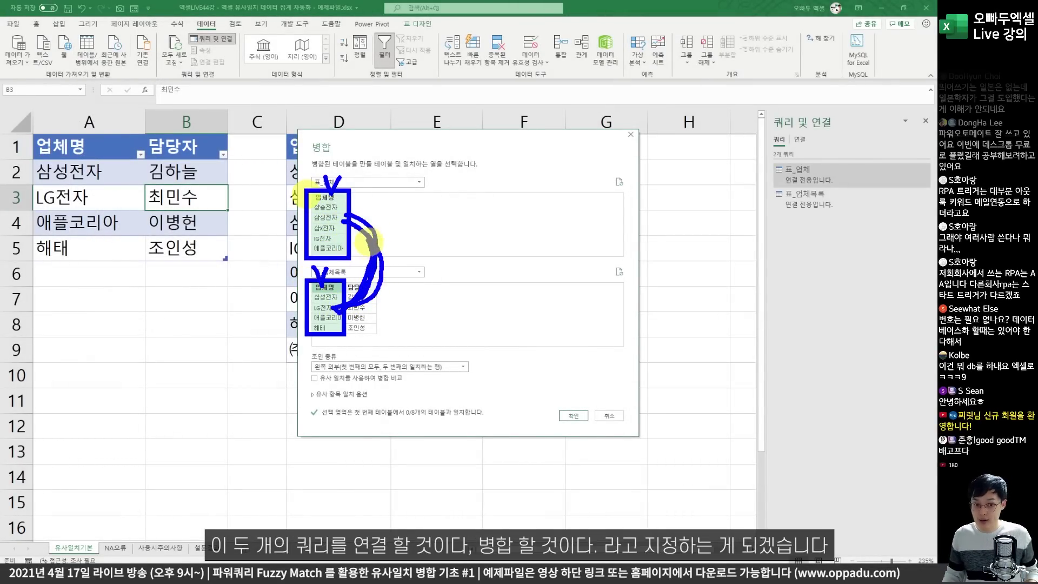
{"action": "left_click_drag", "start_coordinate": [355, 228], "coordinate": [367, 293]}
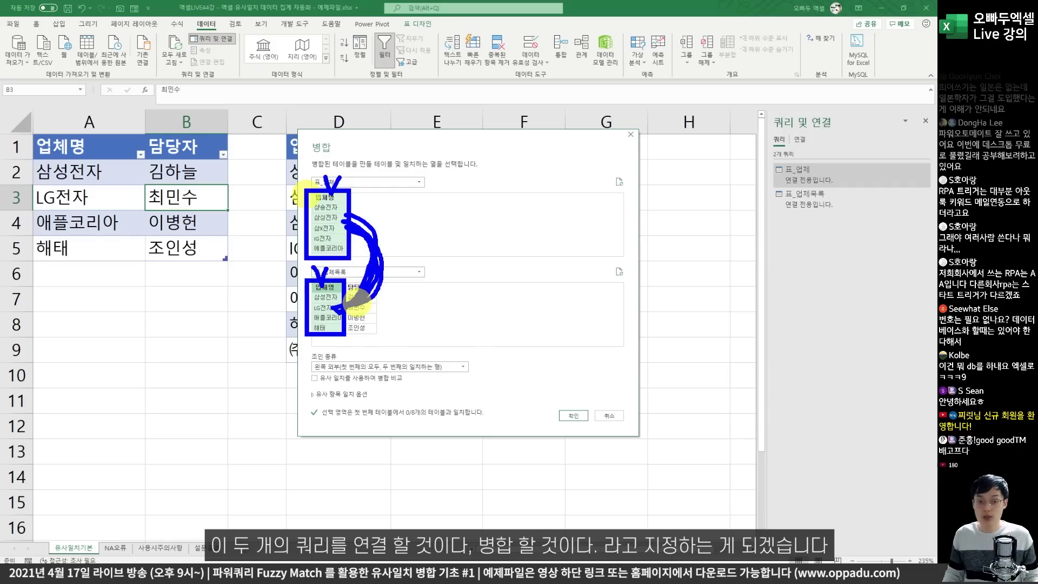
{"action": "key", "text": "Escape"}
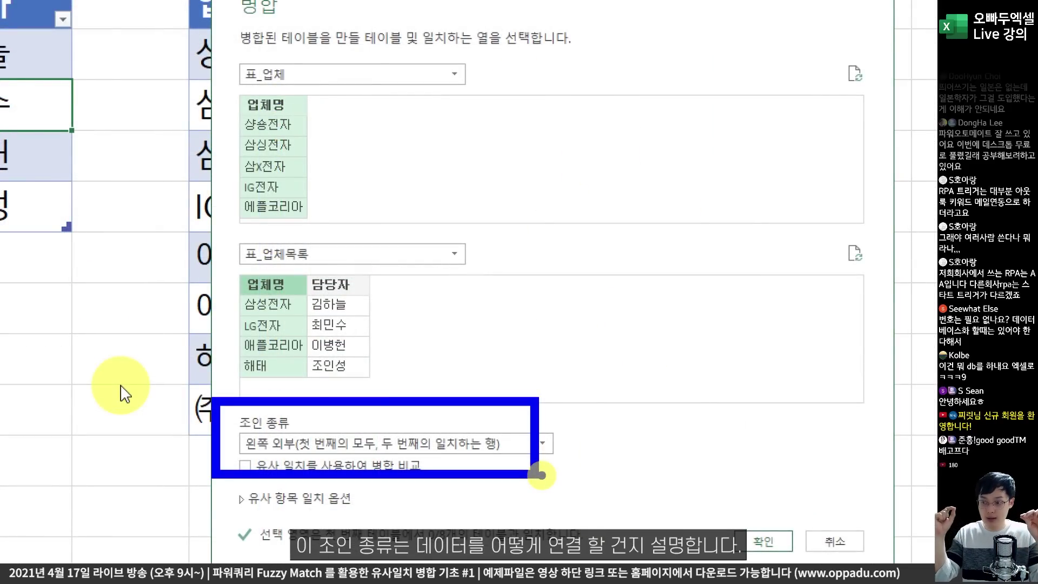
{"action": "left_click_drag", "start_coordinate": [223, 51], "coordinate": [480, 227]}
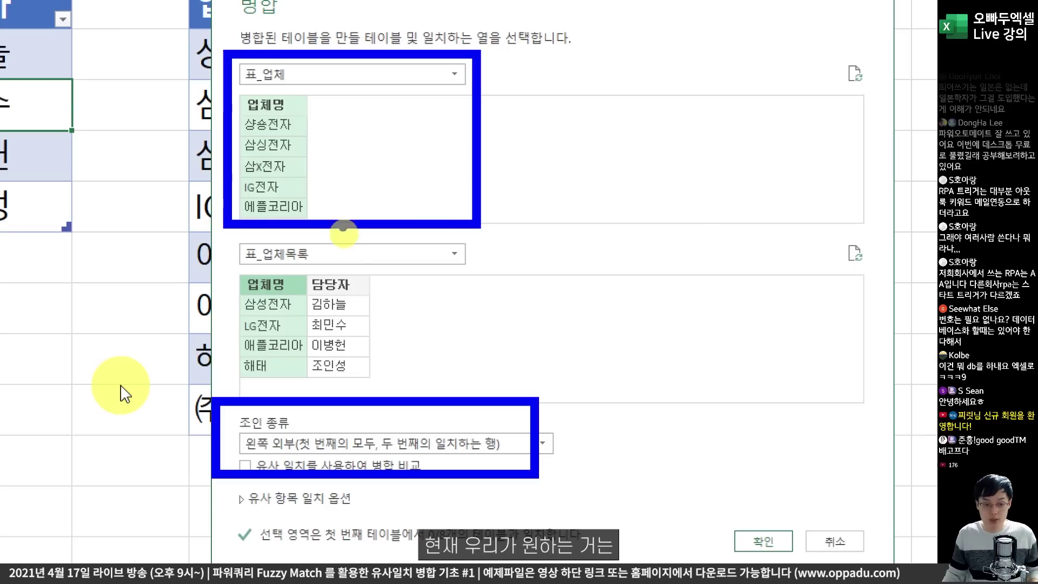
{"action": "mouse_move", "coordinate": [377, 184]}
{"action": "left_mouse_down"}
{"action": "mouse_move", "coordinate": [330, 230]}
{"action": "mouse_move", "coordinate": [237, 195]}
{"action": "mouse_move", "coordinate": [278, 62]}
{"action": "mouse_move", "coordinate": [346, 204]}
{"action": "left_mouse_up"}
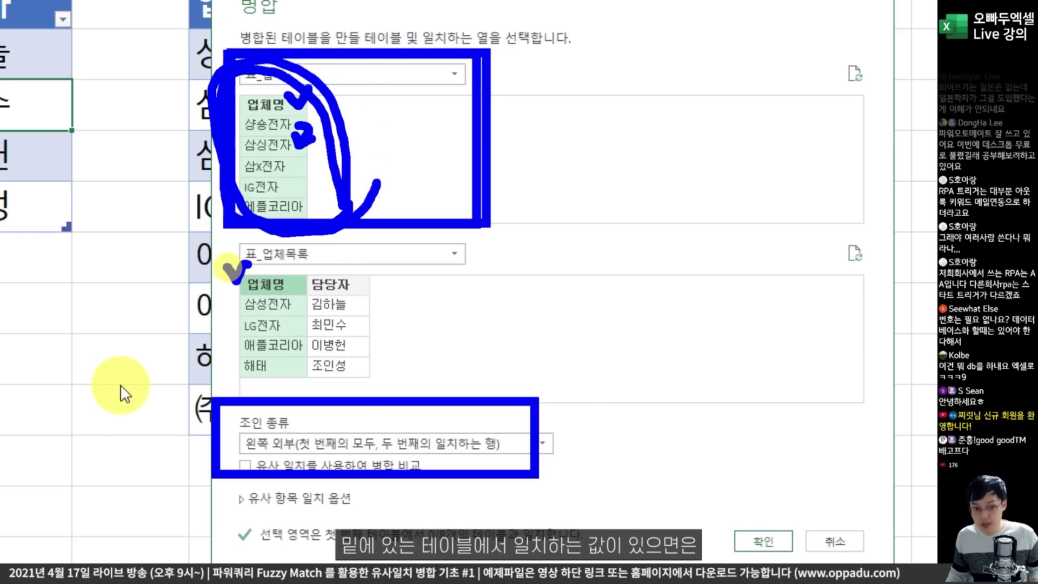
{"action": "left_click_drag", "start_coordinate": [227, 267], "coordinate": [393, 394]}
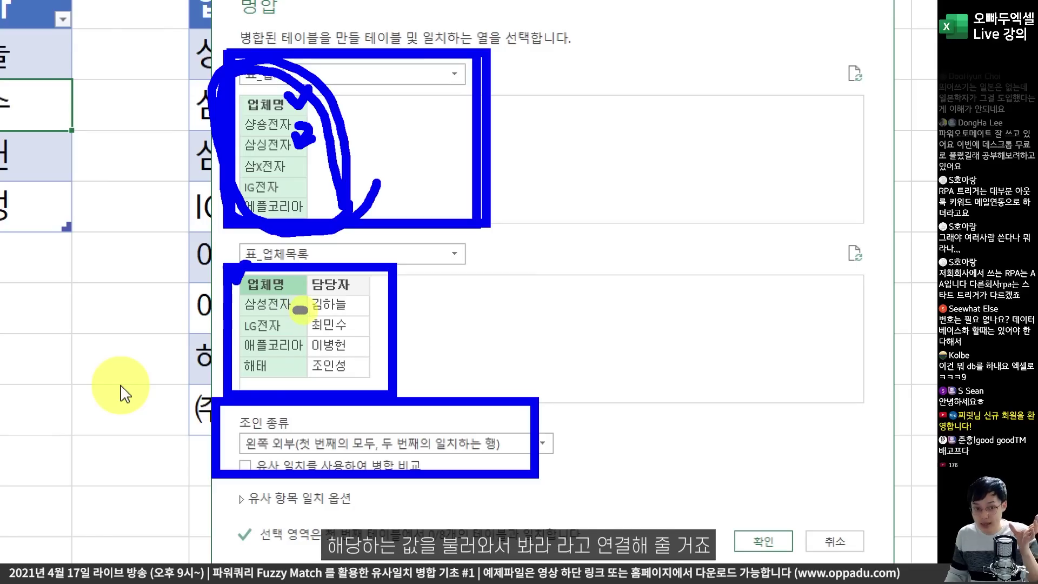
{"action": "mouse_move", "coordinate": [297, 311]}
{"action": "left_mouse_down"}
{"action": "mouse_move", "coordinate": [379, 282]}
{"action": "mouse_move", "coordinate": [356, 162]}
{"action": "mouse_move", "coordinate": [318, 174]}
{"action": "mouse_move", "coordinate": [356, 116]}
{"action": "left_mouse_up"}
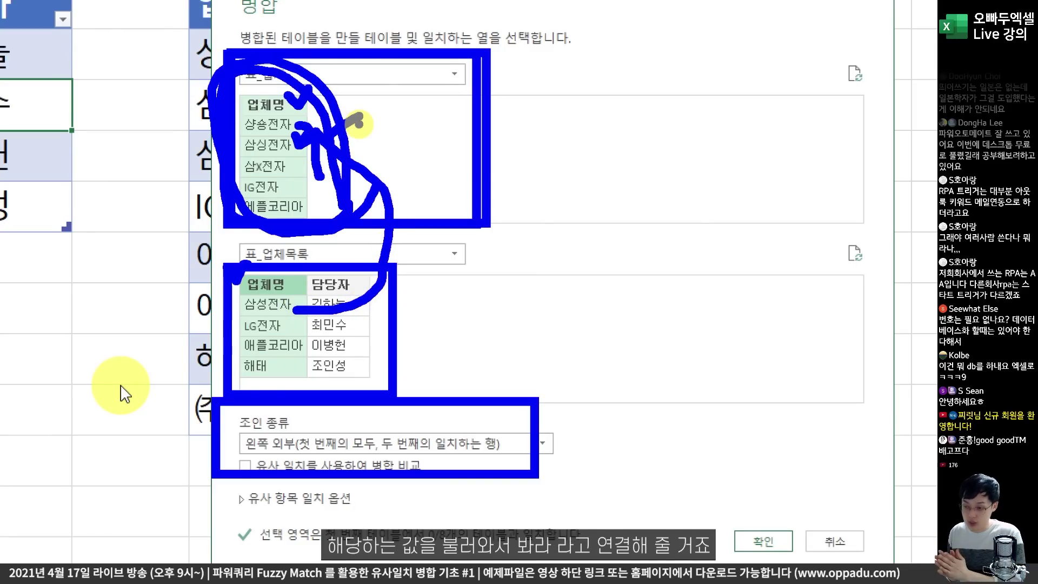
{"action": "mouse_move", "coordinate": [229, 53]}
{"action": "left_mouse_down"}
{"action": "mouse_move", "coordinate": [331, 102]}
{"action": "mouse_move", "coordinate": [329, 205]}
{"action": "mouse_move", "coordinate": [233, 216]}
{"action": "left_mouse_up"}
{"action": "left_click_drag", "start_coordinate": [287, 35], "coordinate": [327, 25]}
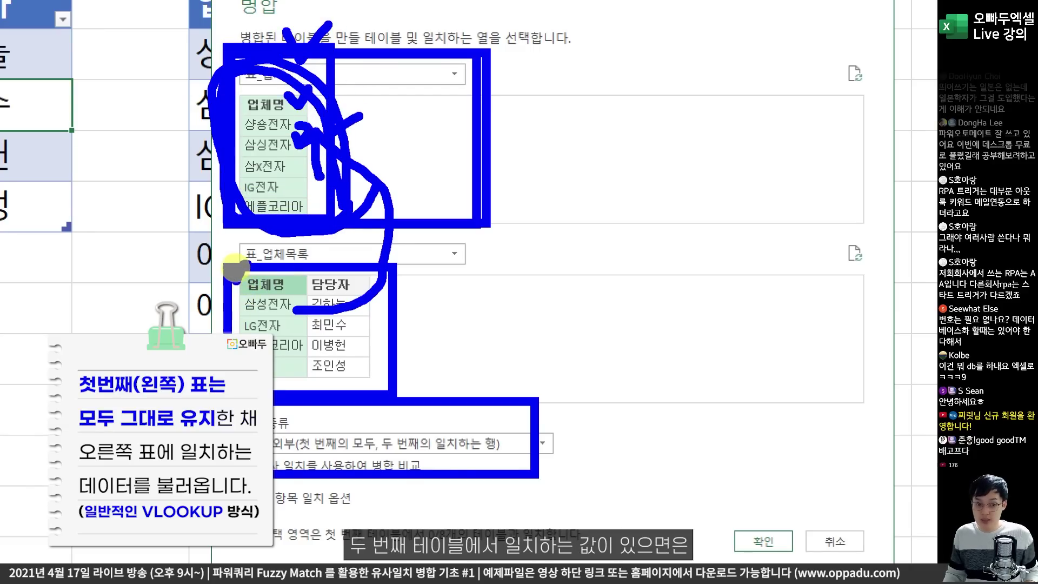
{"action": "left_click_drag", "start_coordinate": [236, 269], "coordinate": [386, 379]}
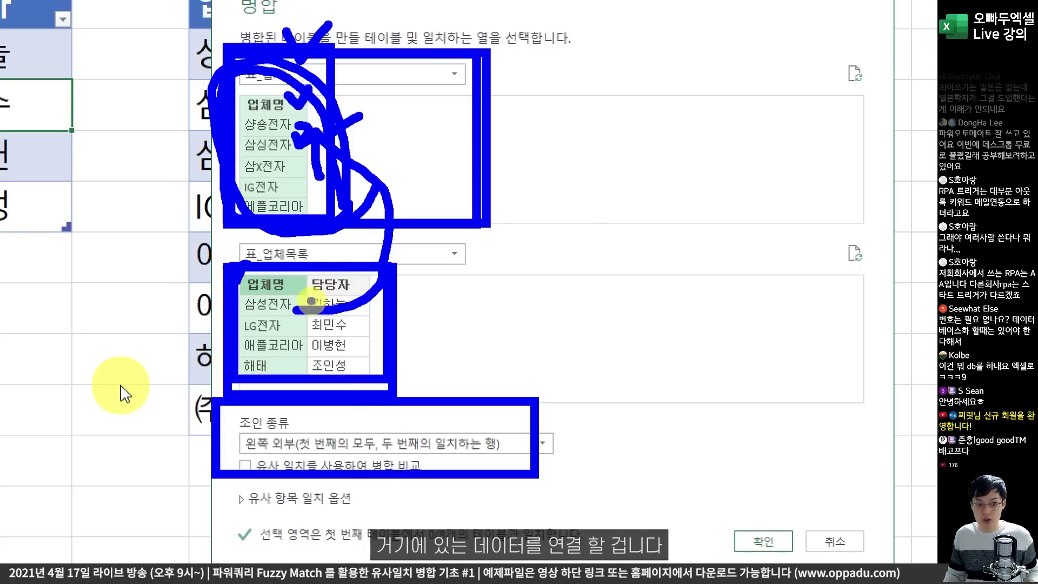
{"action": "left_click_drag", "start_coordinate": [337, 303], "coordinate": [332, 155]}
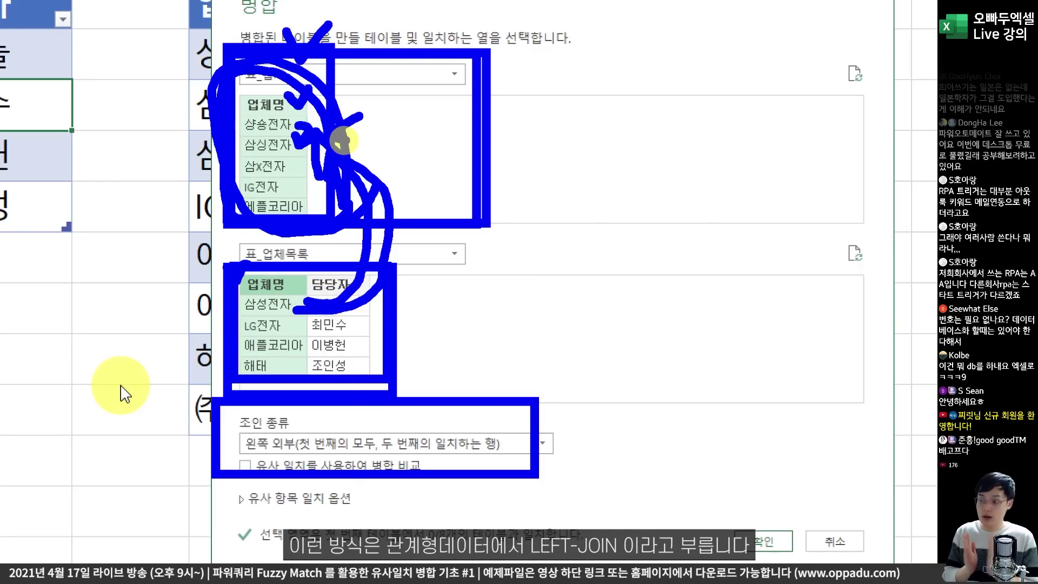
{"action": "key", "text": "Escape"}
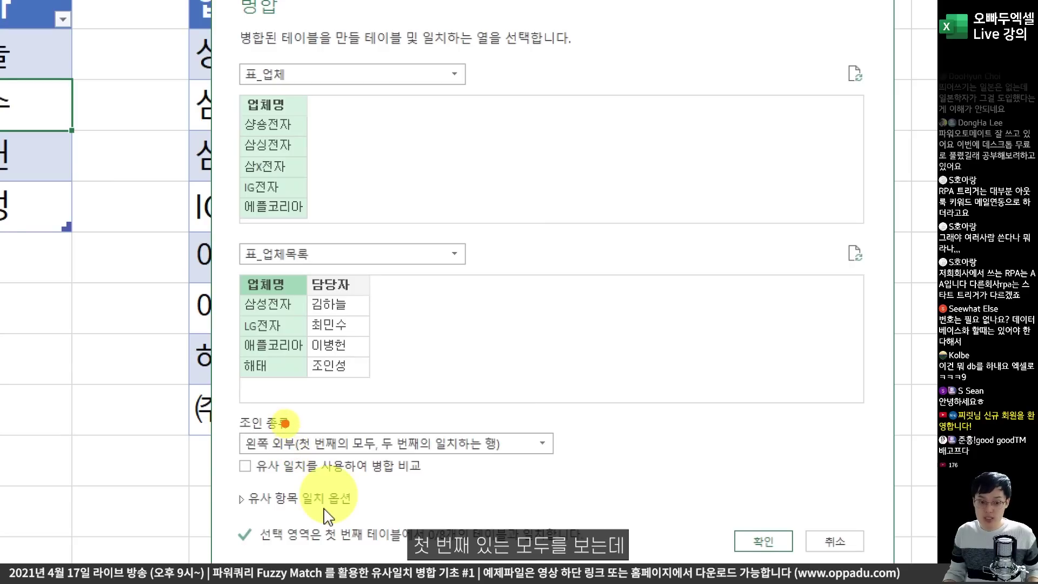
{"action": "left_click_drag", "start_coordinate": [282, 419], "coordinate": [387, 465]}
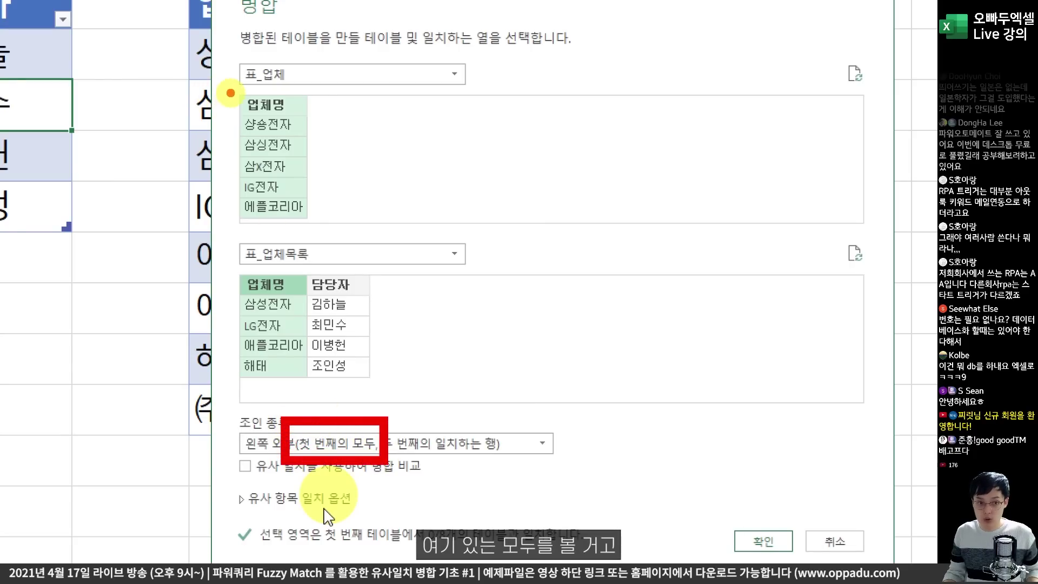
{"action": "mouse_move", "coordinate": [231, 93]}
{"action": "left_mouse_down"}
{"action": "mouse_move", "coordinate": [296, 139]}
{"action": "mouse_move", "coordinate": [318, 202]}
{"action": "left_mouse_up"}
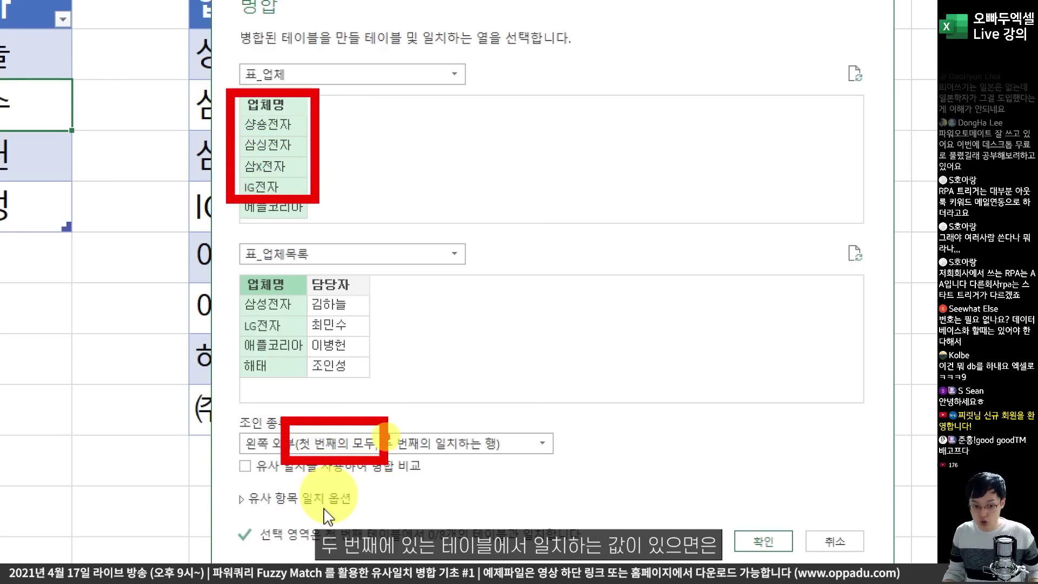
{"action": "key", "text": "b"}
{"action": "left_click_drag", "start_coordinate": [385, 424], "coordinate": [503, 469]}
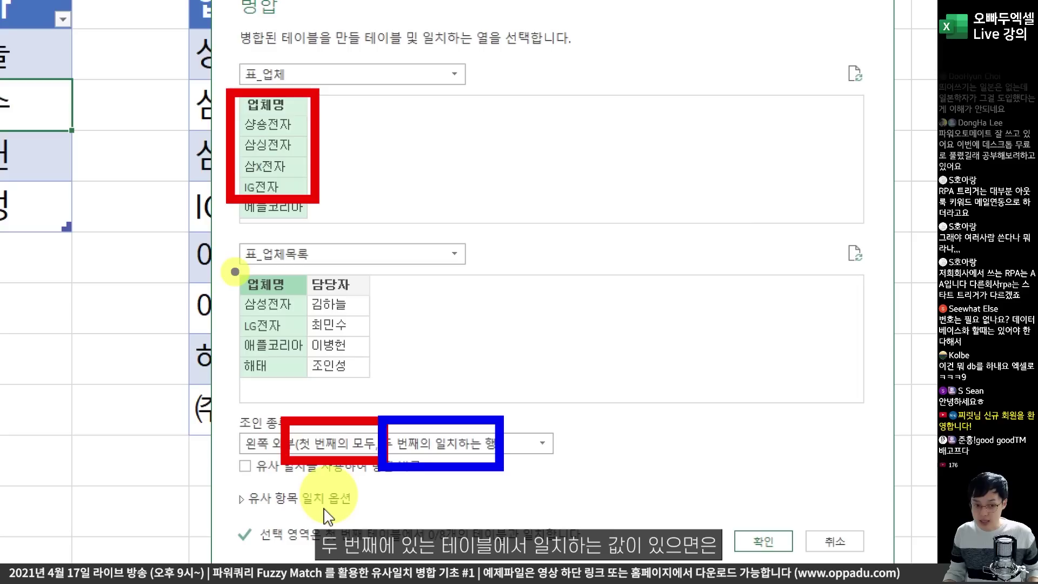
{"action": "mouse_move", "coordinate": [231, 269]}
{"action": "left_mouse_down"}
{"action": "mouse_move", "coordinate": [297, 342]}
{"action": "mouse_move", "coordinate": [309, 383]}
{"action": "left_mouse_up"}
{"action": "mouse_move", "coordinate": [286, 313]}
{"action": "left_mouse_down"}
{"action": "mouse_move", "coordinate": [351, 307]}
{"action": "mouse_move", "coordinate": [331, 184]}
{"action": "left_mouse_up"}
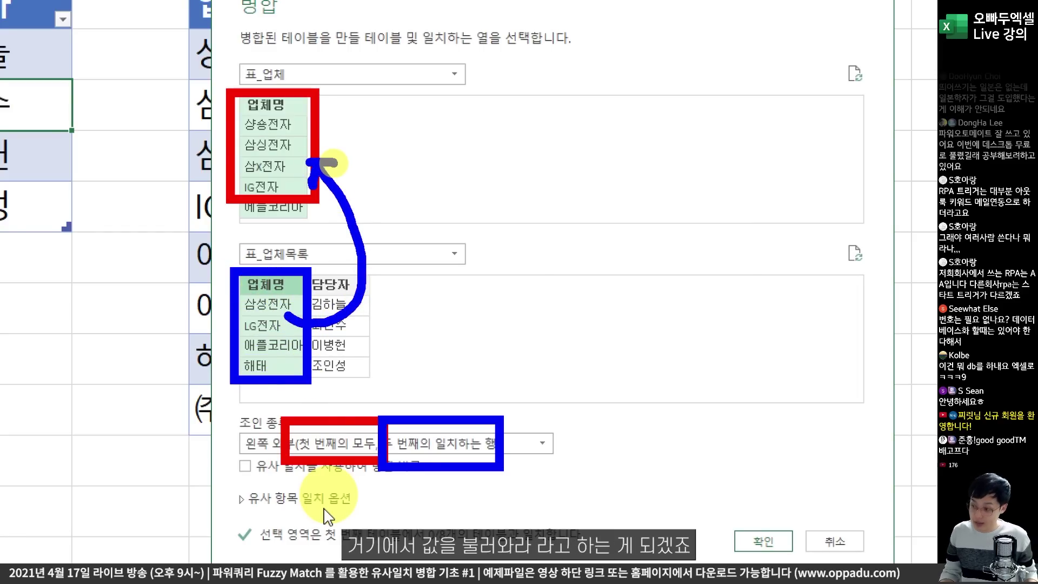
{"action": "key", "text": "Escape"}
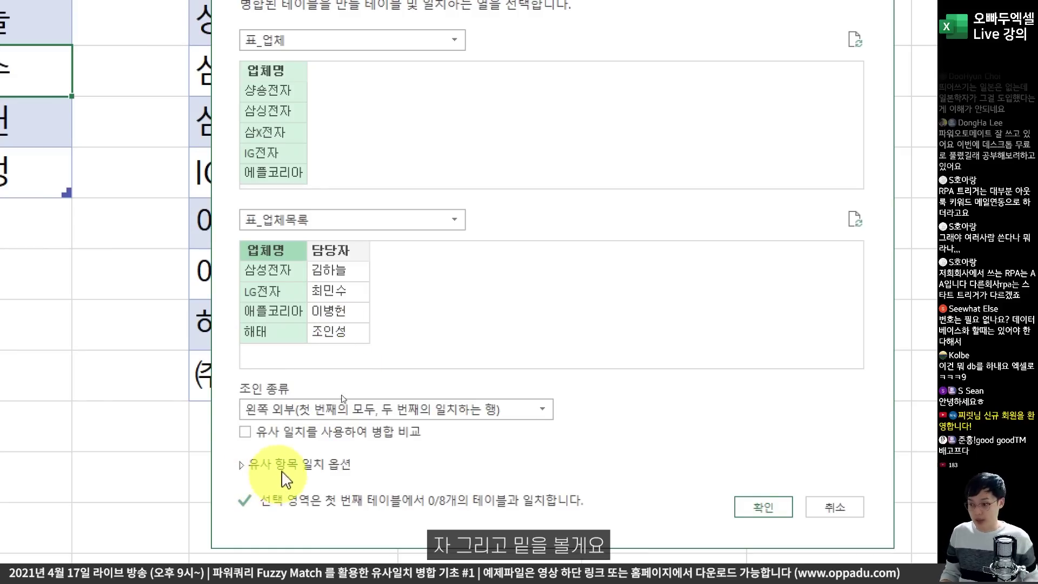
{"action": "key", "text": "ctrl+2"}
{"action": "mouse_move", "coordinate": [253, 371]}
{"action": "left_mouse_down"}
{"action": "mouse_move", "coordinate": [343, 411]}
{"action": "mouse_move", "coordinate": [473, 407]}
{"action": "mouse_move", "coordinate": [610, 422]}
{"action": "left_mouse_up"}
{"action": "mouse_move", "coordinate": [459, 401]}
{"action": "left_mouse_down"}
{"action": "mouse_move", "coordinate": [441, 412]}
{"action": "mouse_move", "coordinate": [422, 405]}
{"action": "mouse_move", "coordinate": [465, 368]}
{"action": "mouse_move", "coordinate": [457, 416]}
{"action": "mouse_move", "coordinate": [475, 341]}
{"action": "left_mouse_up"}
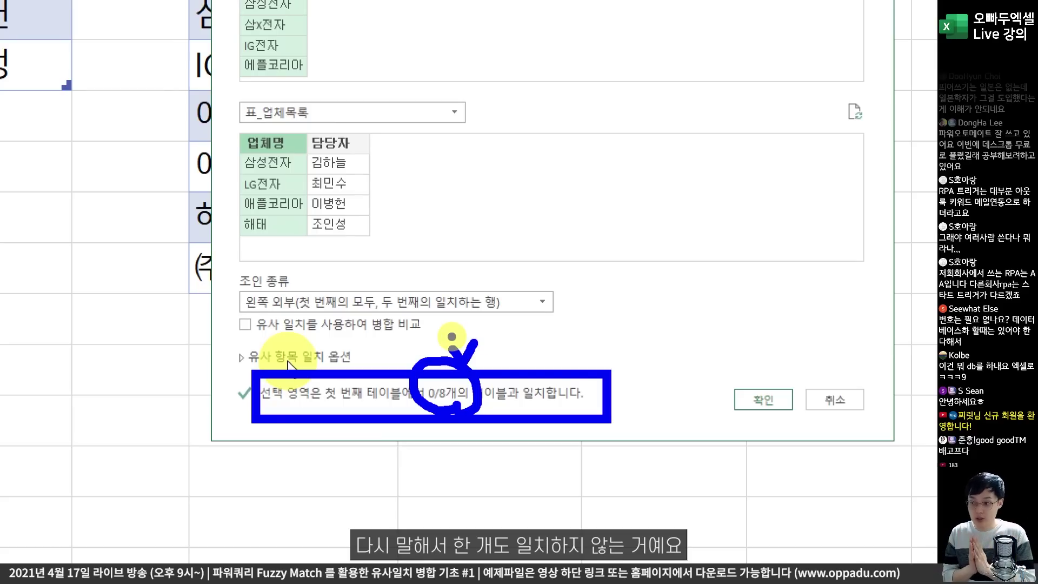
{"action": "key", "text": "Escape"}
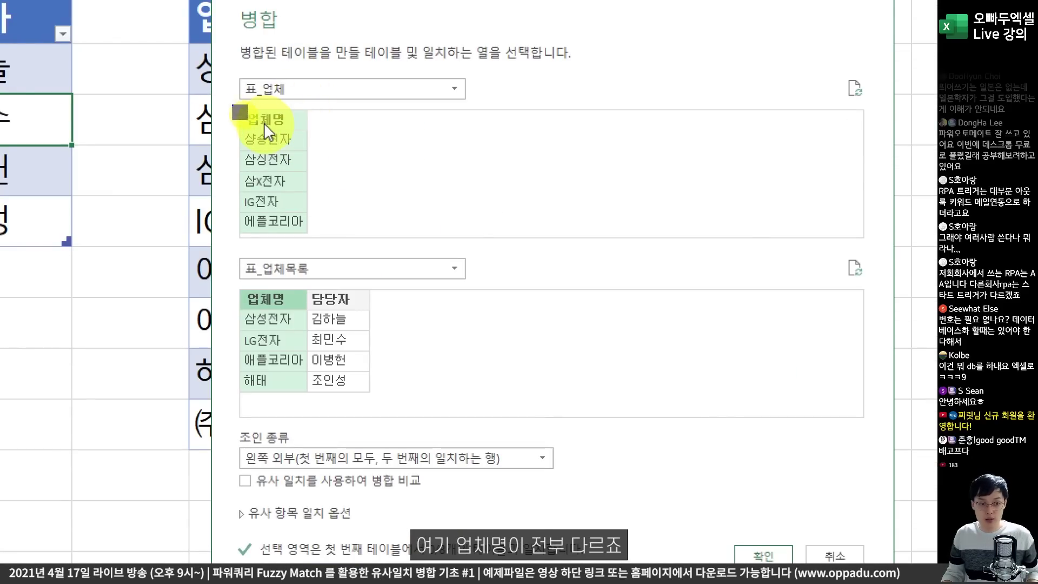
{"action": "left_click_drag", "start_coordinate": [236, 108], "coordinate": [309, 233]}
{"action": "mouse_move", "coordinate": [230, 285]}
{"action": "left_mouse_down"}
{"action": "mouse_move", "coordinate": [273, 306]}
{"action": "mouse_move", "coordinate": [308, 409]}
{"action": "left_mouse_up"}
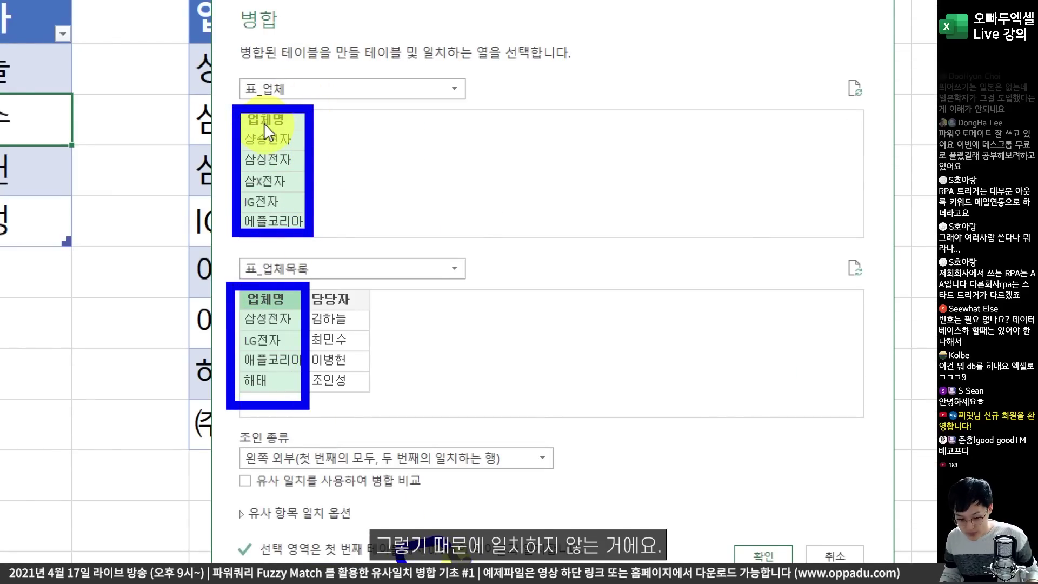
{"action": "key", "text": "Escape"}
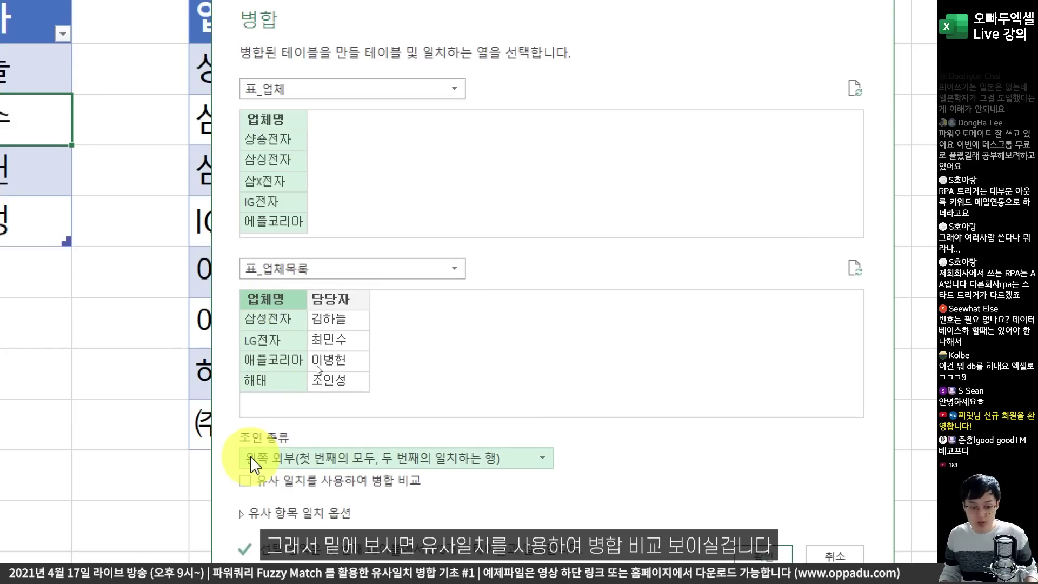
Step: Turn on fuzzy matching for the merge comparison and expand the fuzzy matching options
{"action": "left_click", "coordinate": [300, 490]}
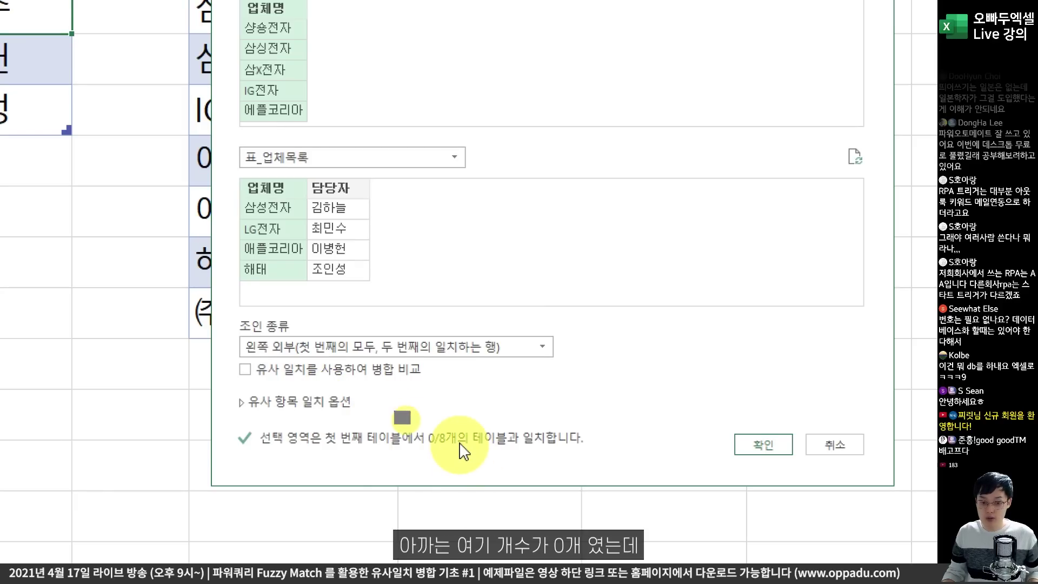
{"action": "mouse_move", "coordinate": [396, 413]}
{"action": "left_mouse_down"}
{"action": "mouse_move", "coordinate": [459, 455]}
{"action": "mouse_move", "coordinate": [461, 444]}
{"action": "left_mouse_up"}
{"action": "key", "text": "Escape"}
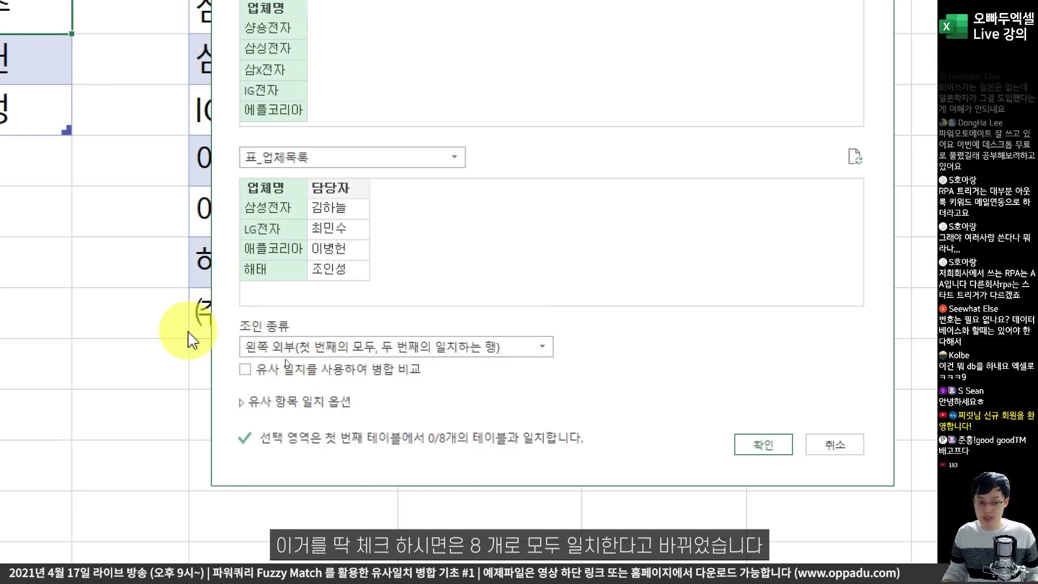
{"action": "left_click", "coordinate": [277, 372]}
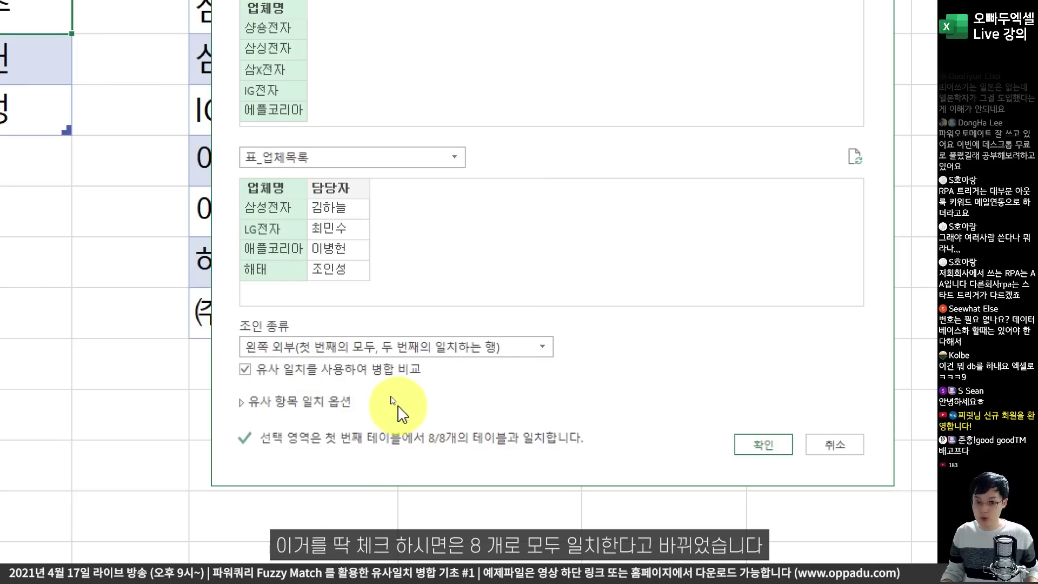
{"action": "left_click_drag", "start_coordinate": [396, 406], "coordinate": [463, 449]}
{"action": "mouse_move", "coordinate": [445, 395]}
{"action": "left_mouse_down"}
{"action": "mouse_move", "coordinate": [457, 412]}
{"action": "mouse_move", "coordinate": [467, 394]}
{"action": "left_mouse_up"}
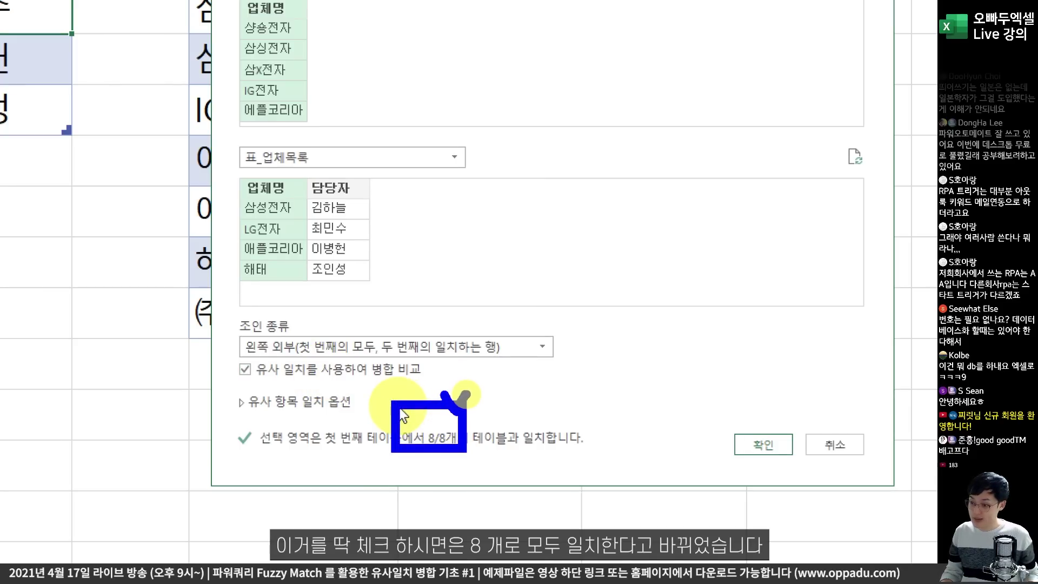
{"action": "key", "text": "Escape"}
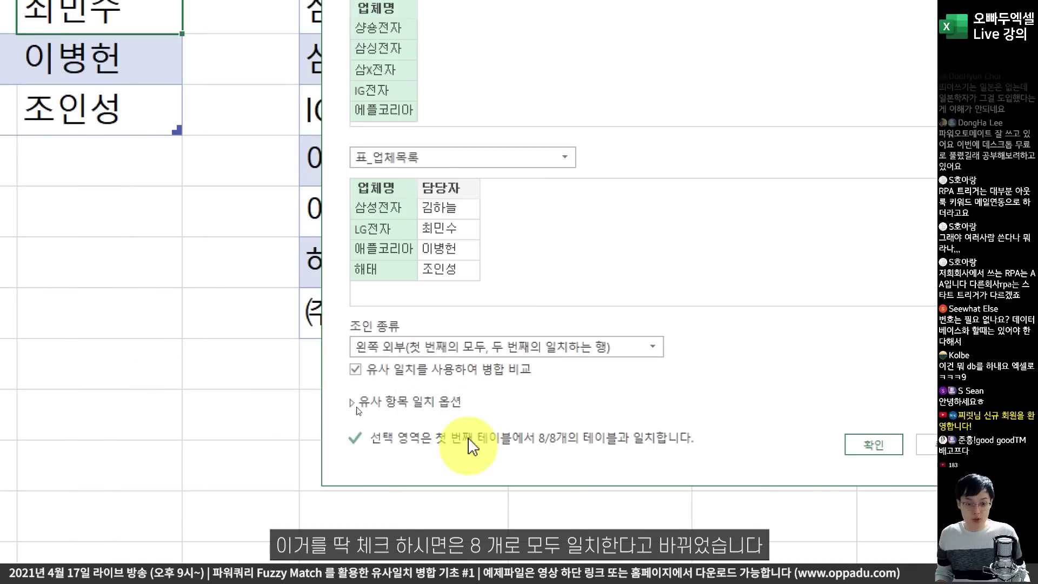
{"action": "left_click", "coordinate": [400, 405]}
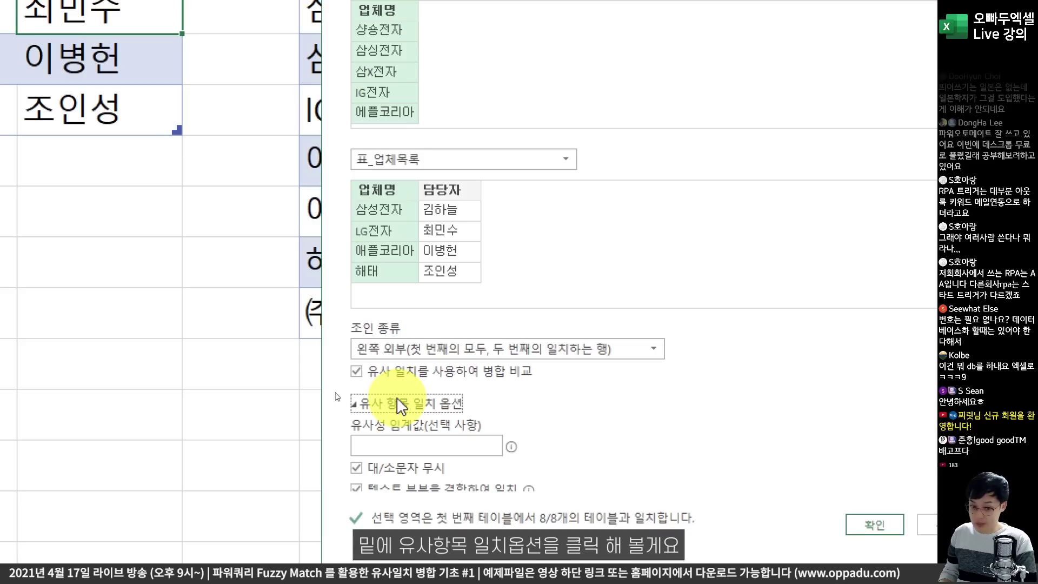
Step: Review the similarity threshold setting in the expanded fuzzy matching options
{"action": "scroll", "coordinate": [568, 449], "scroll_direction": "down", "scroll_amount": 2}
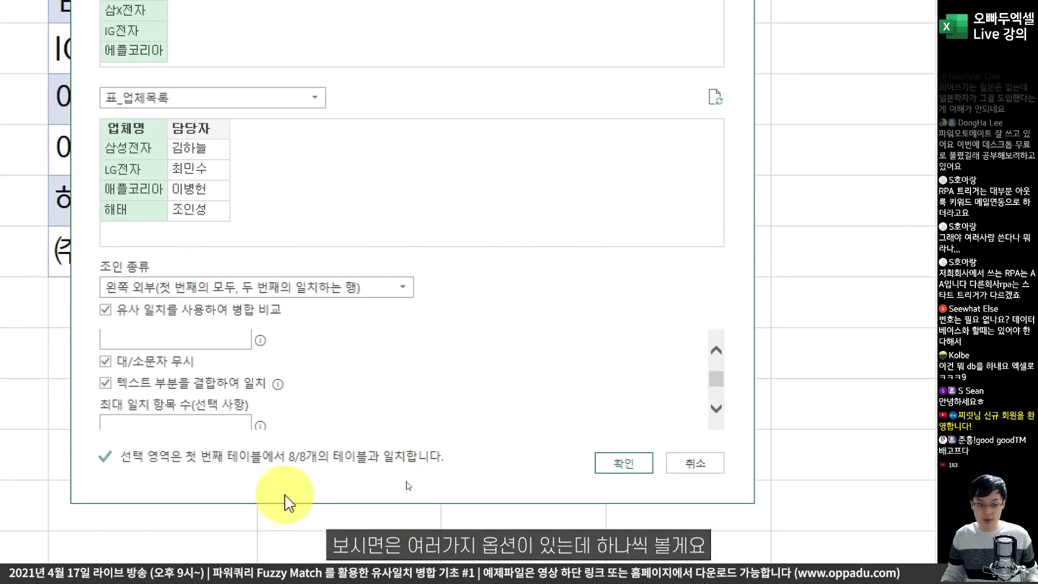
{"action": "scroll", "coordinate": [370, 560], "scroll_direction": "up", "scroll_amount": 2}
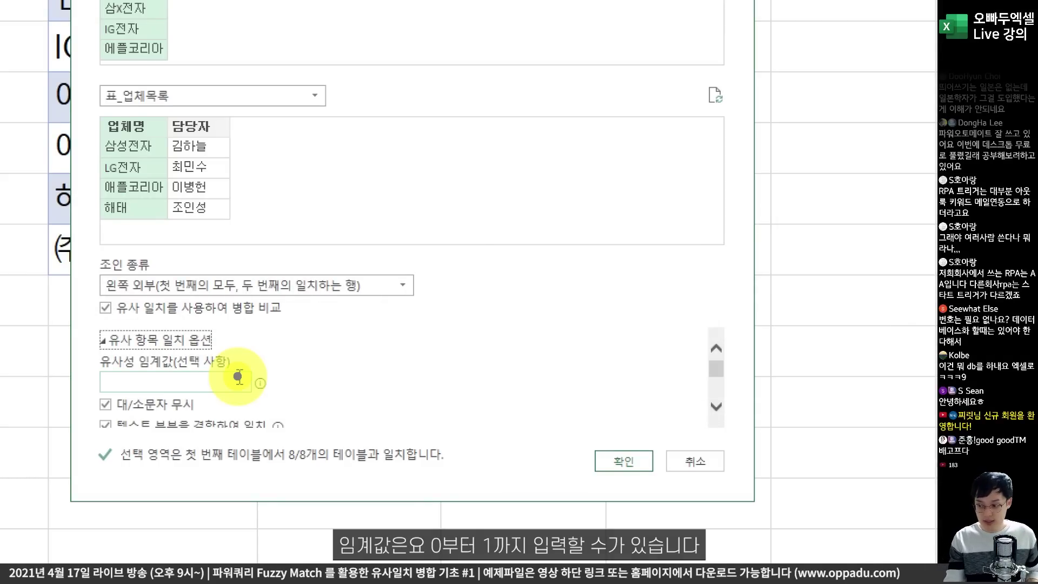
{"action": "left_click_drag", "start_coordinate": [285, 362], "coordinate": [344, 362]}
{"action": "left_click_drag", "start_coordinate": [351, 342], "coordinate": [359, 374]}
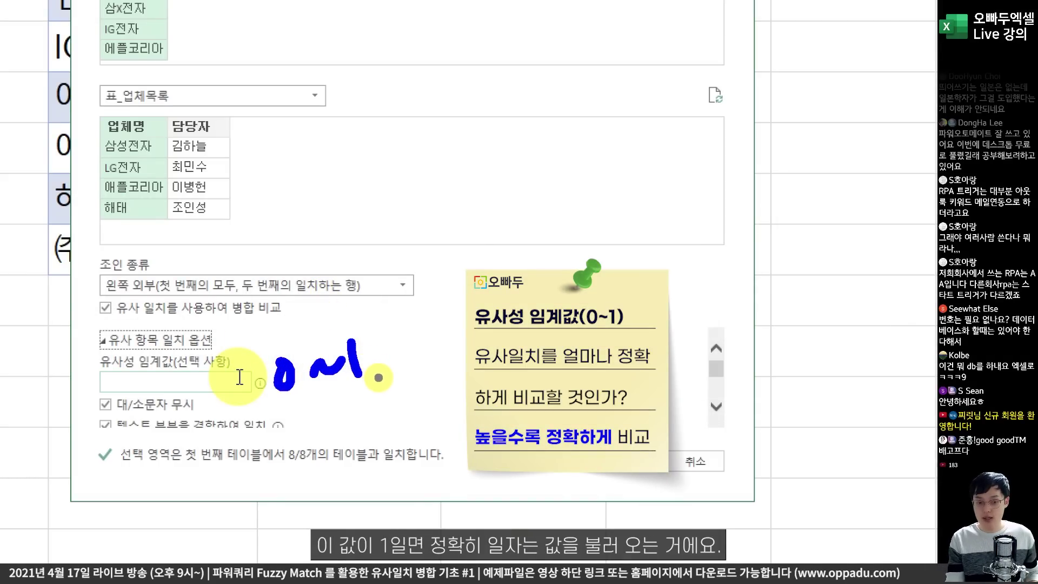
{"action": "key", "text": "e"}
{"action": "left_click_drag", "start_coordinate": [285, 357], "coordinate": [346, 370]}
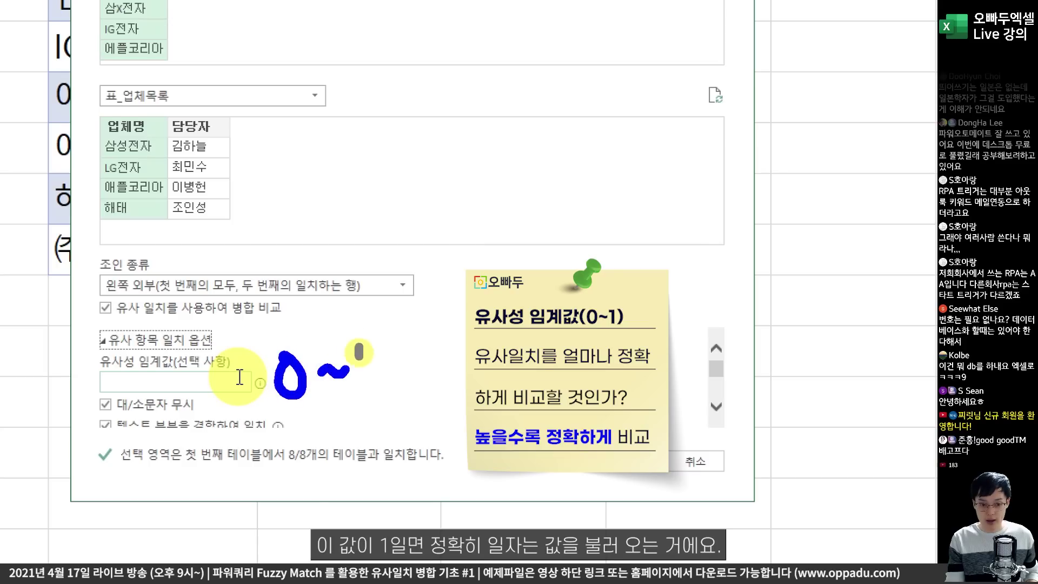
{"action": "mouse_move", "coordinate": [297, 429]}
{"action": "left_mouse_down"}
{"action": "mouse_move", "coordinate": [263, 413]}
{"action": "mouse_move", "coordinate": [311, 405]}
{"action": "left_mouse_up"}
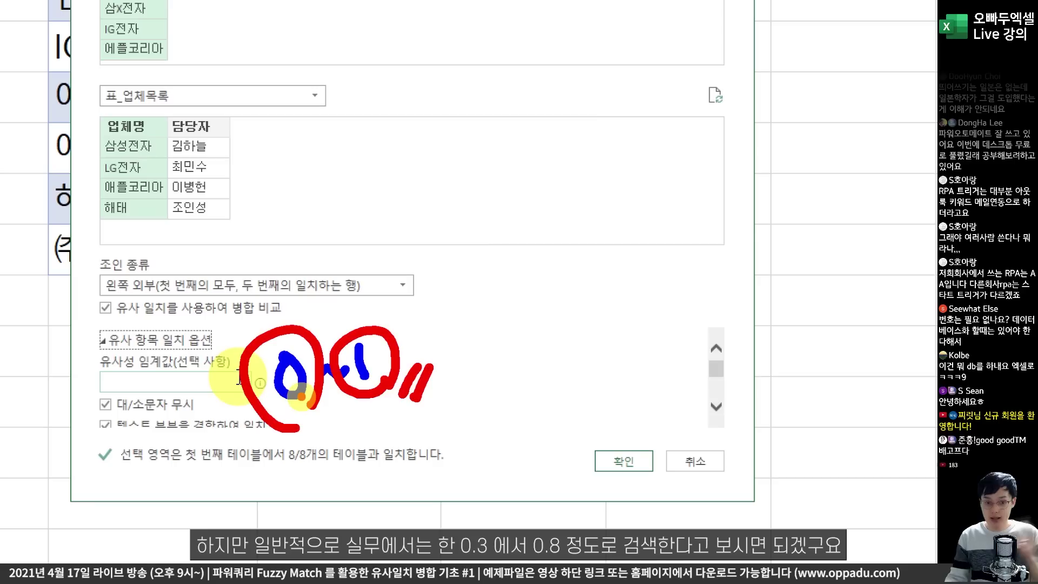
{"action": "mouse_move", "coordinate": [362, 277]}
{"action": "left_mouse_down"}
{"action": "mouse_move", "coordinate": [346, 287]}
{"action": "mouse_move", "coordinate": [412, 274]}
{"action": "mouse_move", "coordinate": [410, 305]}
{"action": "left_mouse_up"}
{"action": "left_click", "coordinate": [386, 299]}
{"action": "left_click_drag", "start_coordinate": [430, 293], "coordinate": [458, 287]}
{"action": "mouse_move", "coordinate": [476, 267]}
{"action": "left_mouse_down"}
{"action": "mouse_move", "coordinate": [492, 280]}
{"action": "mouse_move", "coordinate": [481, 266]}
{"action": "left_mouse_up"}
{"action": "left_click", "coordinate": [509, 290]}
{"action": "mouse_move", "coordinate": [516, 262]}
{"action": "left_mouse_down"}
{"action": "mouse_move", "coordinate": [541, 277]}
{"action": "mouse_move", "coordinate": [551, 238]}
{"action": "left_mouse_up"}
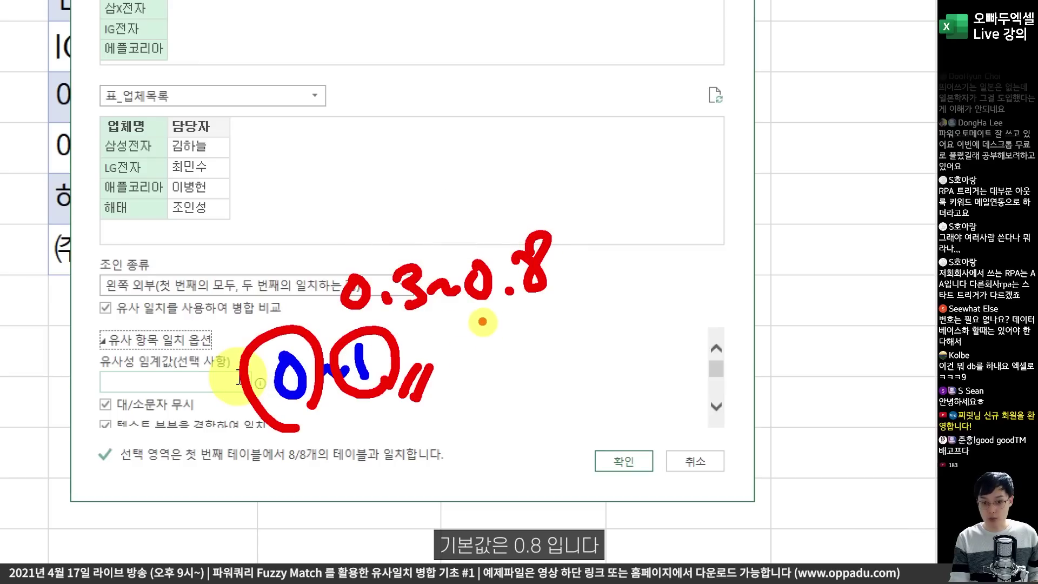
{"action": "key", "text": "Escape"}
Step: Review the fuzzy matching options for ignoring case and matching by combining text parts
{"action": "scroll", "coordinate": [302, 374], "scroll_direction": "down", "scroll_amount": 1}
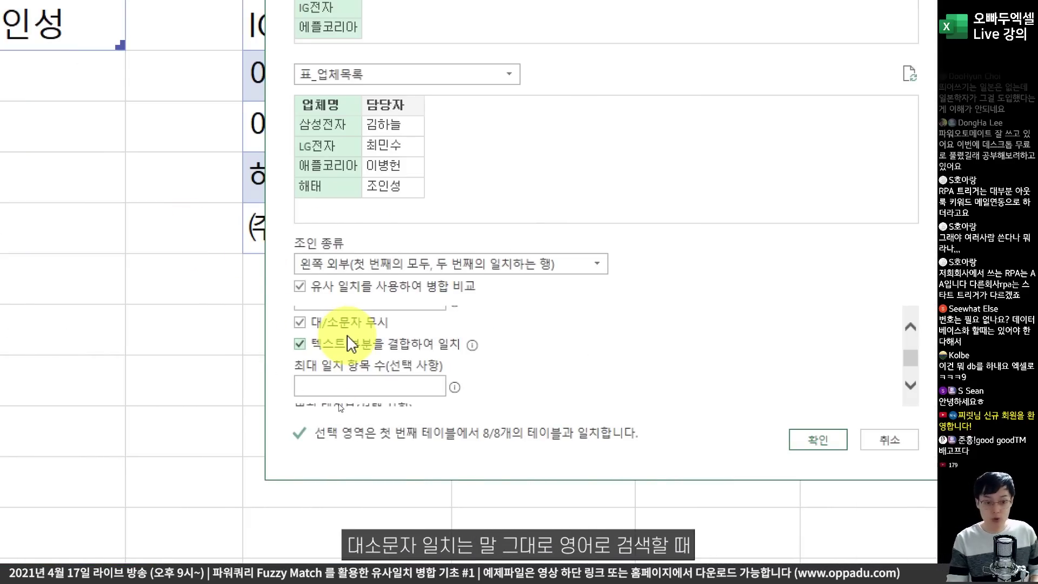
{"action": "left_click", "coordinate": [339, 404]}
{"action": "mouse_move", "coordinate": [286, 303]}
{"action": "left_mouse_down"}
{"action": "mouse_move", "coordinate": [329, 339]}
{"action": "mouse_move", "coordinate": [395, 341]}
{"action": "left_mouse_up"}
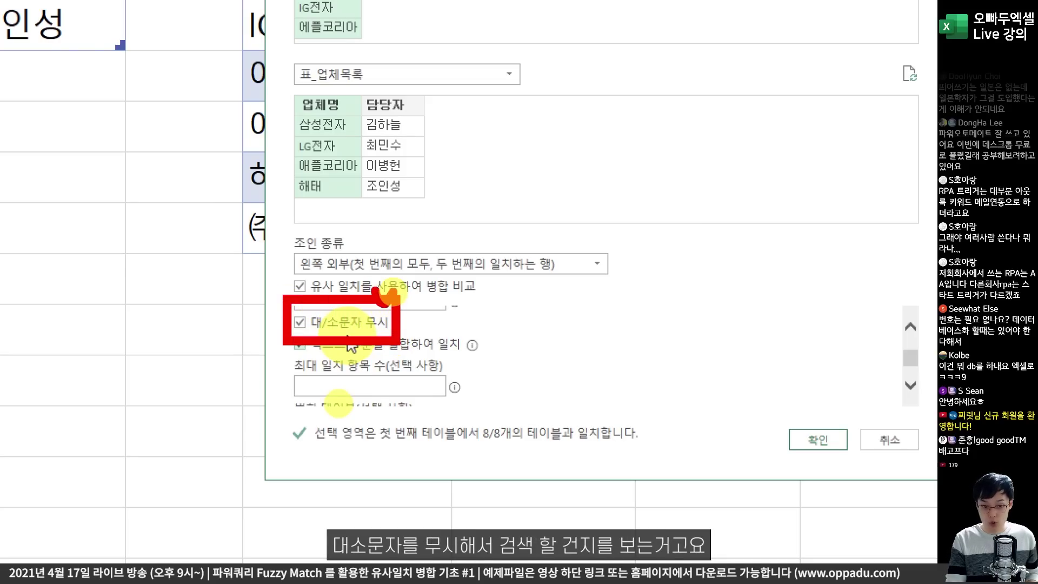
{"action": "key", "text": "Escape"}
{"action": "key", "text": "ctrl+2"}
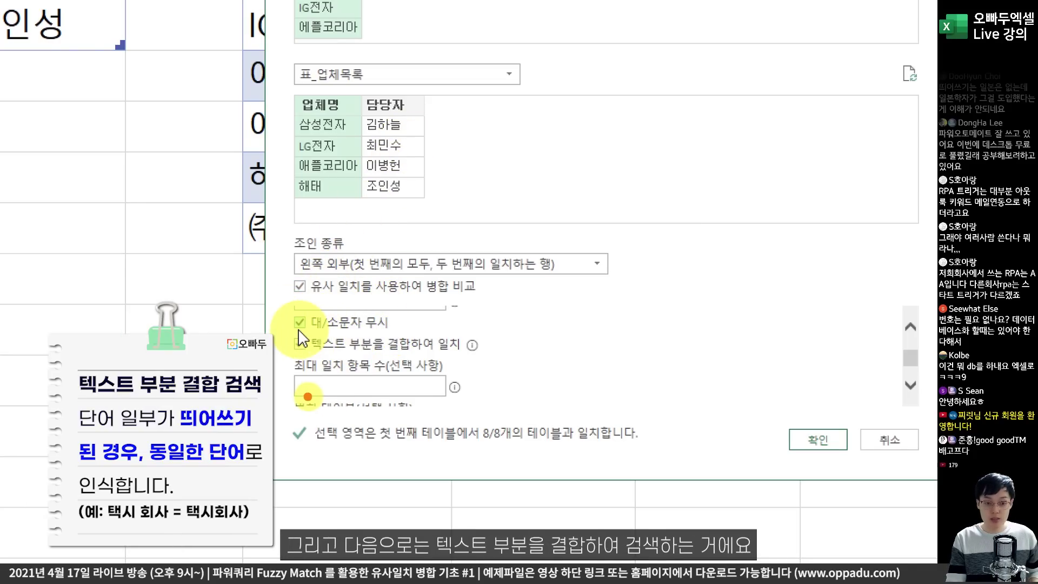
{"action": "left_click_drag", "start_coordinate": [319, 344], "coordinate": [469, 364]}
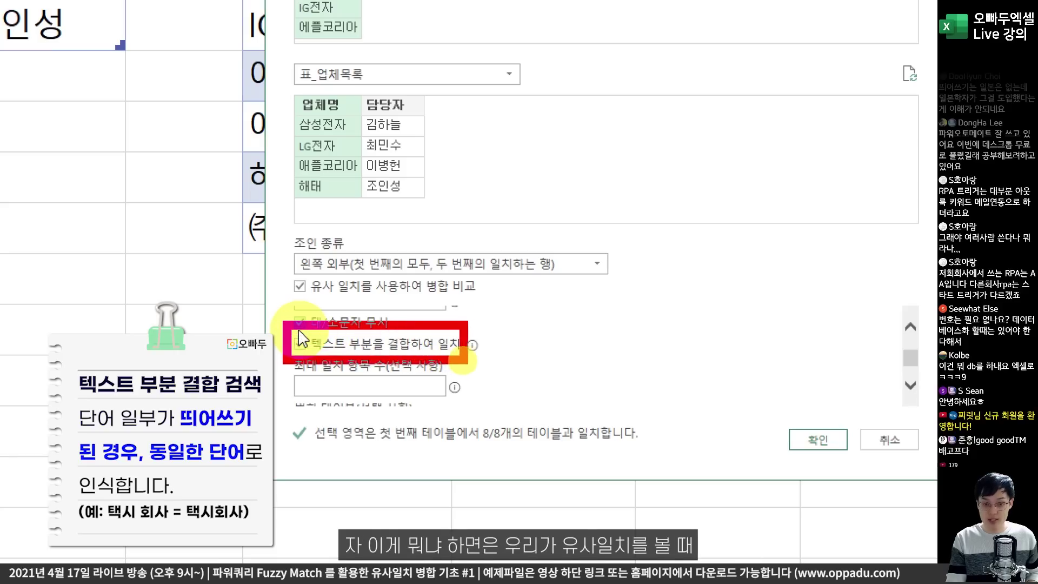
{"action": "mouse_move", "coordinate": [444, 310]}
{"action": "left_mouse_down"}
{"action": "mouse_move", "coordinate": [455, 329]}
{"action": "mouse_move", "coordinate": [470, 313]}
{"action": "left_mouse_up"}
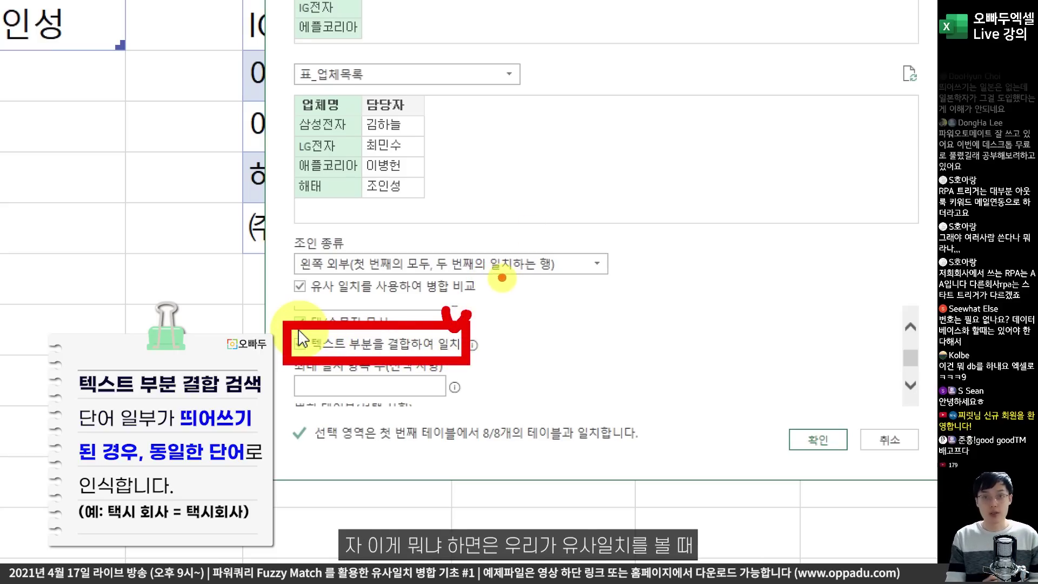
{"action": "mouse_move", "coordinate": [555, 184]}
{"action": "left_mouse_down"}
{"action": "mouse_move", "coordinate": [617, 238]}
{"action": "mouse_move", "coordinate": [639, 238]}
{"action": "left_mouse_up"}
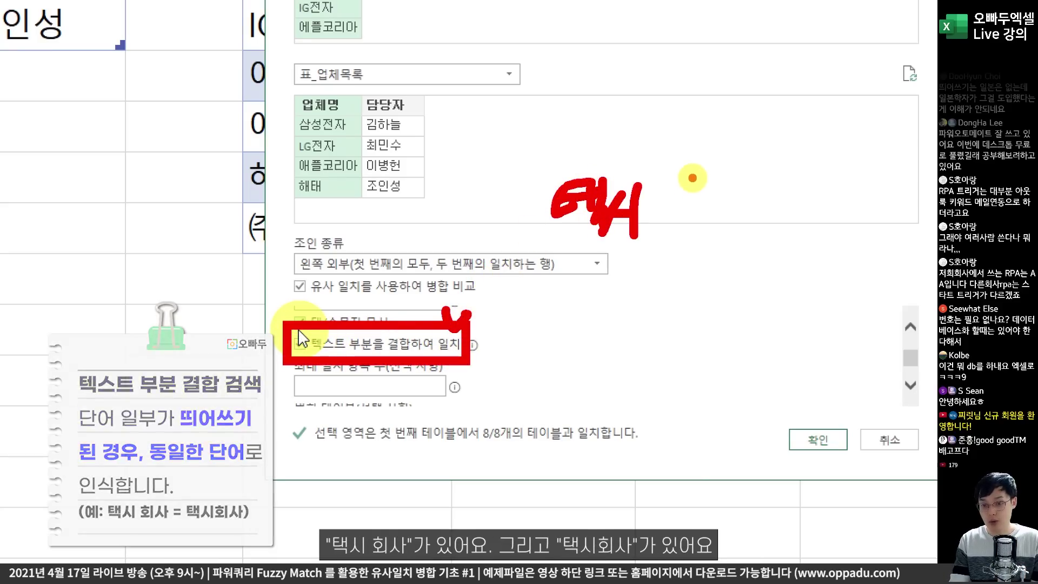
{"action": "mouse_move", "coordinate": [693, 178]}
{"action": "left_mouse_down"}
{"action": "mouse_move", "coordinate": [703, 213]}
{"action": "mouse_move", "coordinate": [779, 222]}
{"action": "left_mouse_up"}
{"action": "mouse_move", "coordinate": [573, 286]}
{"action": "left_mouse_down"}
{"action": "mouse_move", "coordinate": [557, 325]}
{"action": "mouse_move", "coordinate": [592, 304]}
{"action": "mouse_move", "coordinate": [622, 325]}
{"action": "mouse_move", "coordinate": [667, 297]}
{"action": "mouse_move", "coordinate": [693, 314]}
{"action": "mouse_move", "coordinate": [709, 371]}
{"action": "left_mouse_up"}
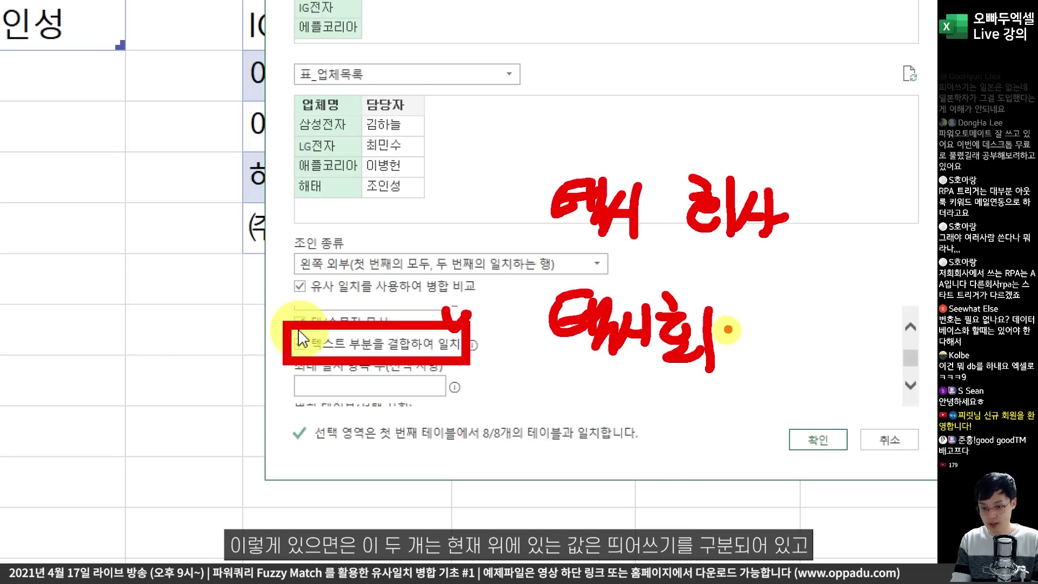
{"action": "left_click_drag", "start_coordinate": [728, 306], "coordinate": [715, 352]}
{"action": "left_click_drag", "start_coordinate": [723, 327], "coordinate": [742, 346]}
{"action": "mouse_move", "coordinate": [754, 301]}
{"action": "left_mouse_down"}
{"action": "mouse_move", "coordinate": [755, 371]}
{"action": "mouse_move", "coordinate": [777, 338]}
{"action": "left_mouse_up"}
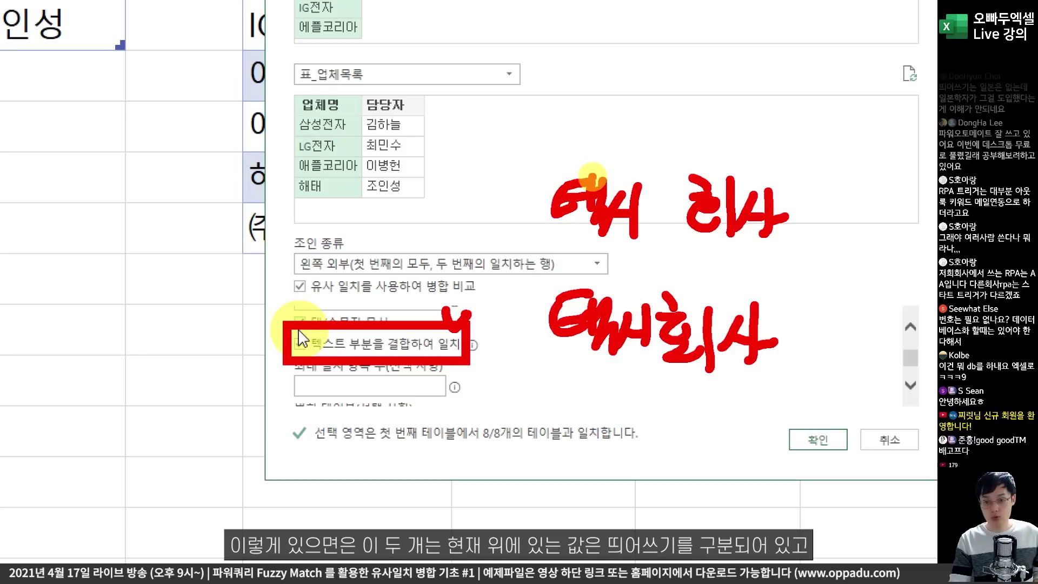
{"action": "left_click_drag", "start_coordinate": [642, 150], "coordinate": [674, 139]}
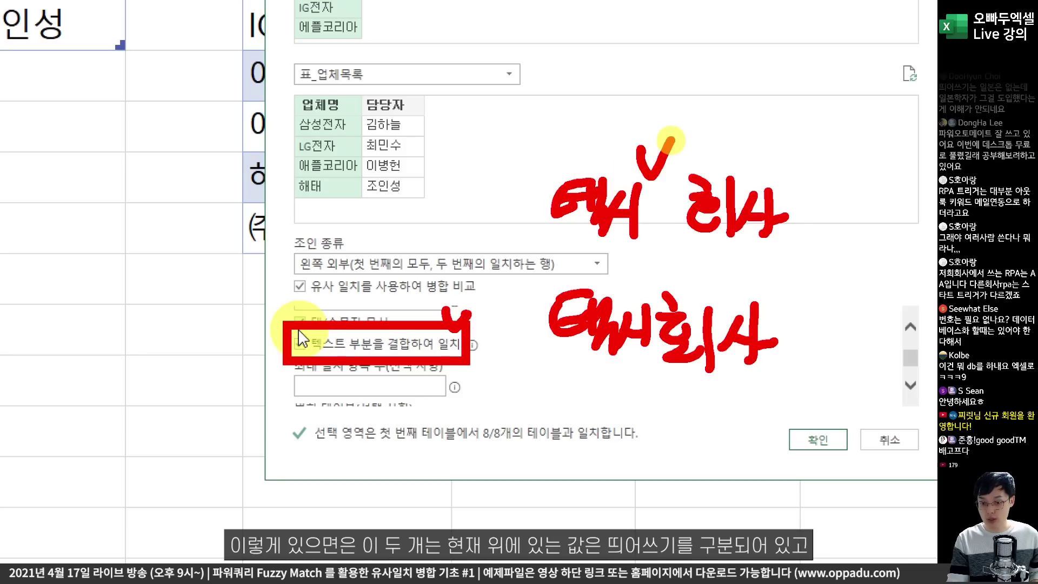
{"action": "mouse_move", "coordinate": [671, 358]}
{"action": "left_mouse_down"}
{"action": "mouse_move", "coordinate": [638, 395]}
{"action": "mouse_move", "coordinate": [670, 396]}
{"action": "left_mouse_up"}
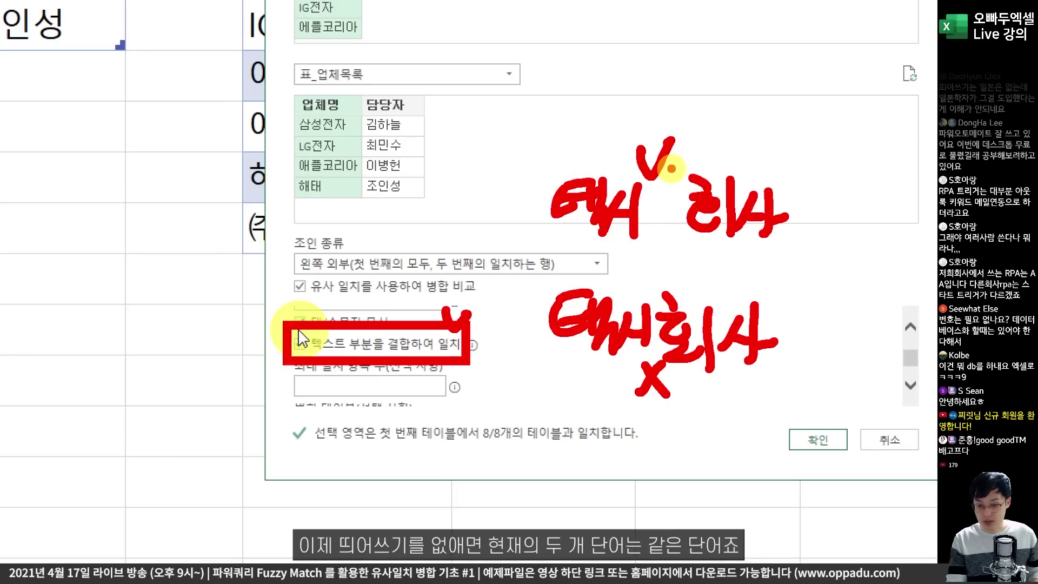
{"action": "left_click_drag", "start_coordinate": [663, 155], "coordinate": [661, 249]}
{"action": "mouse_move", "coordinate": [789, 262]}
{"action": "left_mouse_down"}
{"action": "mouse_move", "coordinate": [665, 273]}
{"action": "mouse_move", "coordinate": [519, 106]}
{"action": "mouse_move", "coordinate": [788, 234]}
{"action": "left_mouse_up"}
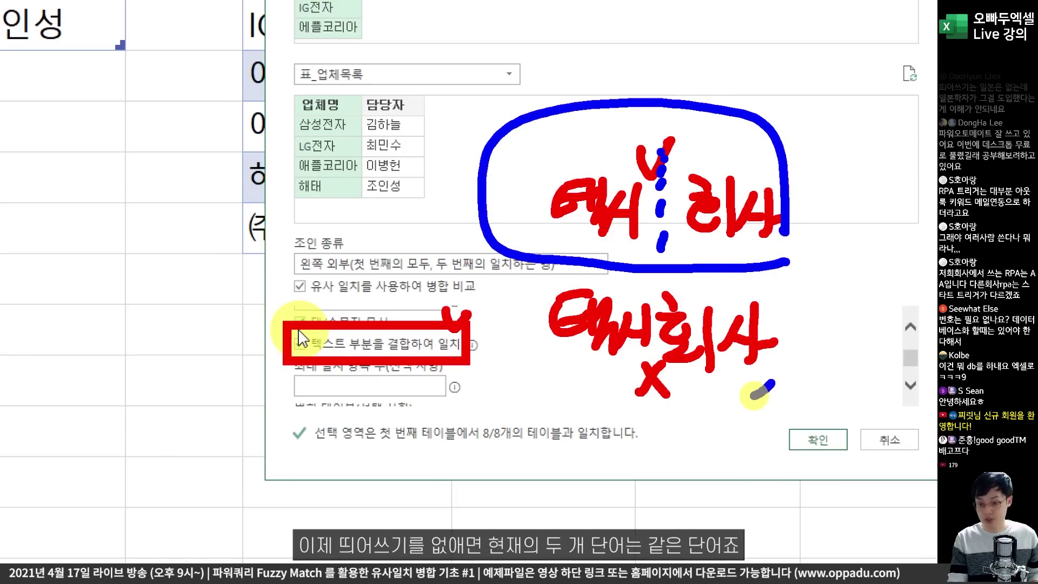
{"action": "mouse_move", "coordinate": [757, 394]}
{"action": "left_mouse_down"}
{"action": "mouse_move", "coordinate": [544, 292]}
{"action": "mouse_move", "coordinate": [750, 357]}
{"action": "left_mouse_up"}
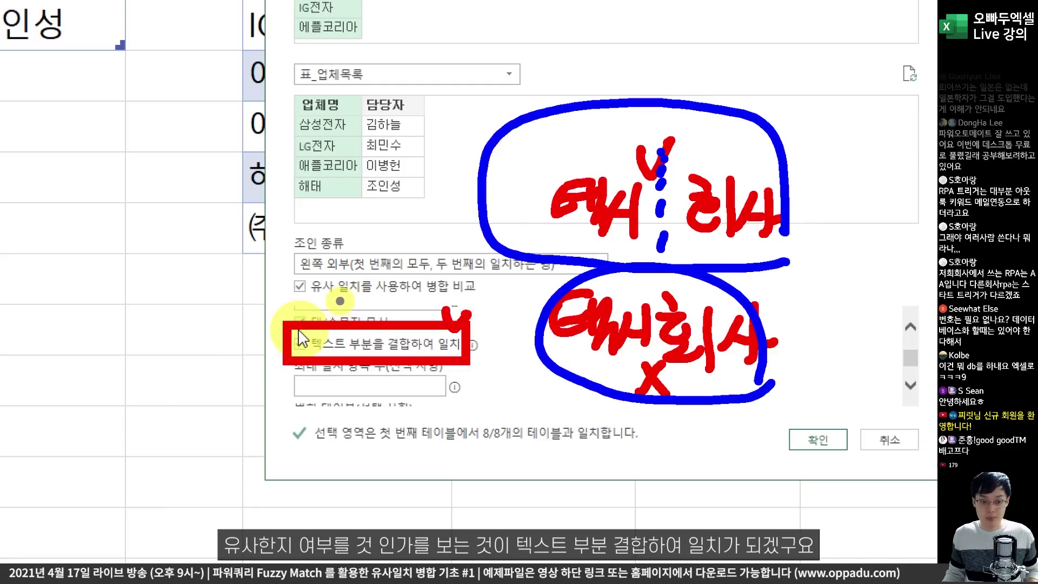
{"action": "left_click_drag", "start_coordinate": [340, 301], "coordinate": [391, 292]}
{"action": "key", "text": "Escape"}
Step: Review the maximum number of matches and transformation table settings in the fuzzy matching options
{"action": "scroll", "coordinate": [854, 340], "scroll_direction": "down", "scroll_amount": 1}
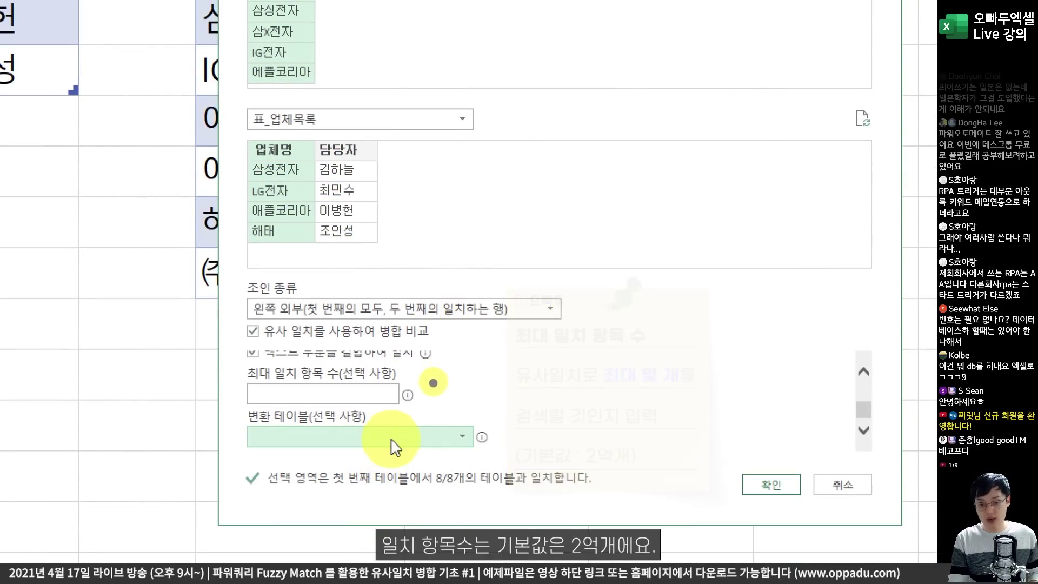
{"action": "mouse_move", "coordinate": [431, 378]}
{"action": "left_mouse_down"}
{"action": "mouse_move", "coordinate": [475, 381]}
{"action": "mouse_move", "coordinate": [491, 394]}
{"action": "mouse_move", "coordinate": [550, 385]}
{"action": "left_mouse_up"}
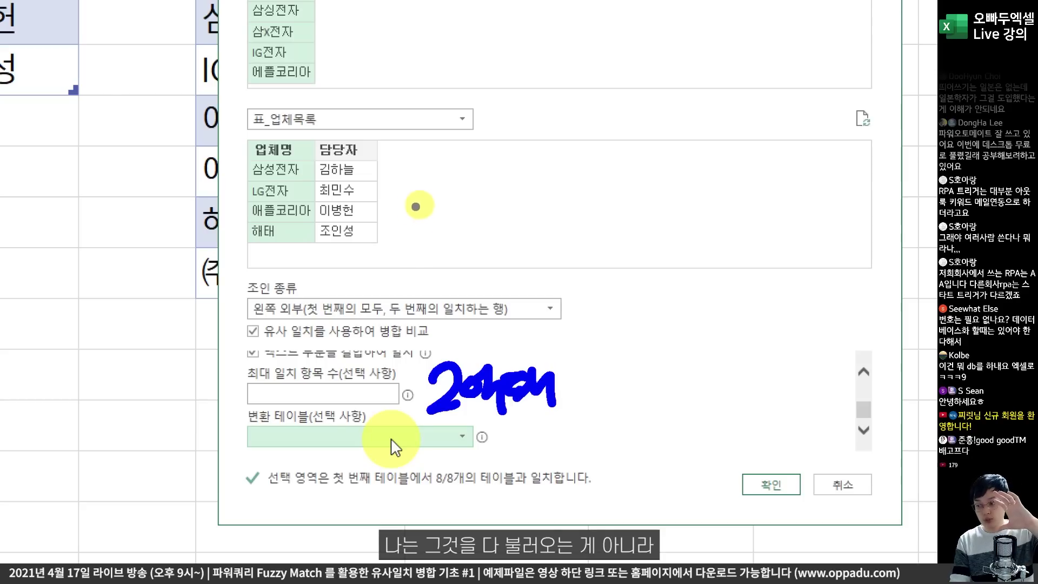
{"action": "left_click_drag", "start_coordinate": [586, 316], "coordinate": [588, 356]}
{"action": "left_click_drag", "start_coordinate": [607, 347], "coordinate": [603, 362]}
{"action": "left_click_drag", "start_coordinate": [623, 327], "coordinate": [660, 341]}
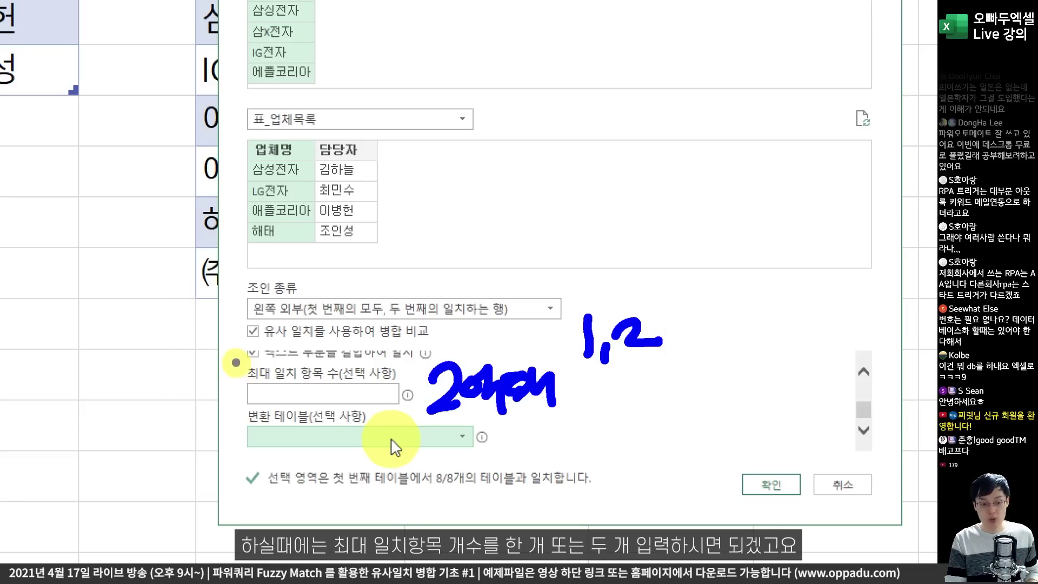
{"action": "mouse_move", "coordinate": [231, 347]}
{"action": "left_mouse_down"}
{"action": "mouse_move", "coordinate": [308, 382]}
{"action": "mouse_move", "coordinate": [290, 421]}
{"action": "left_mouse_up"}
{"action": "left_click_drag", "start_coordinate": [301, 409], "coordinate": [297, 422]}
{"action": "left_click_drag", "start_coordinate": [307, 386], "coordinate": [338, 414]}
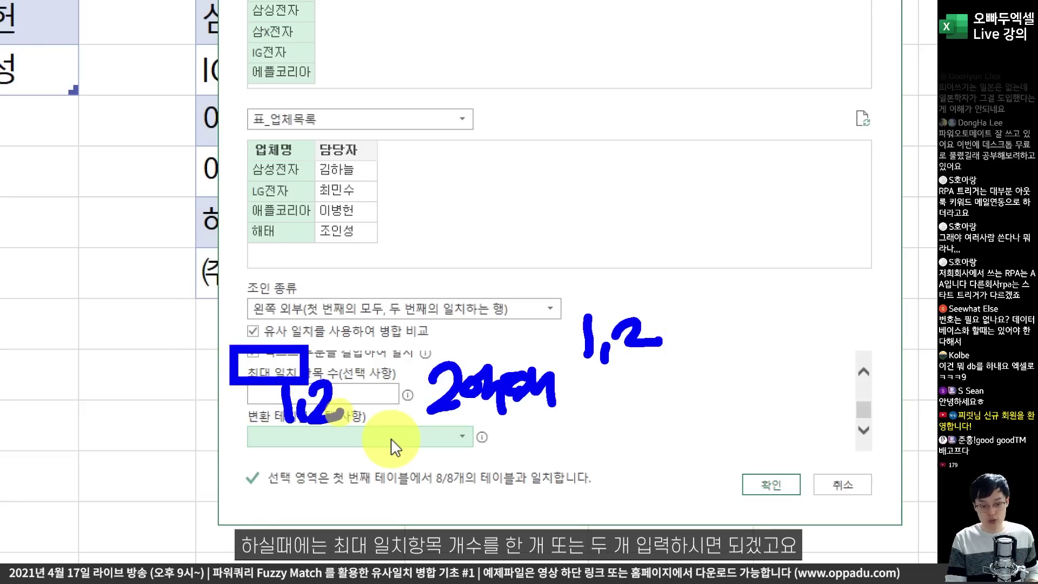
{"action": "left_click", "coordinate": [356, 401]}
{"action": "left_click", "coordinate": [380, 393]}
{"action": "key", "text": "Escape"}
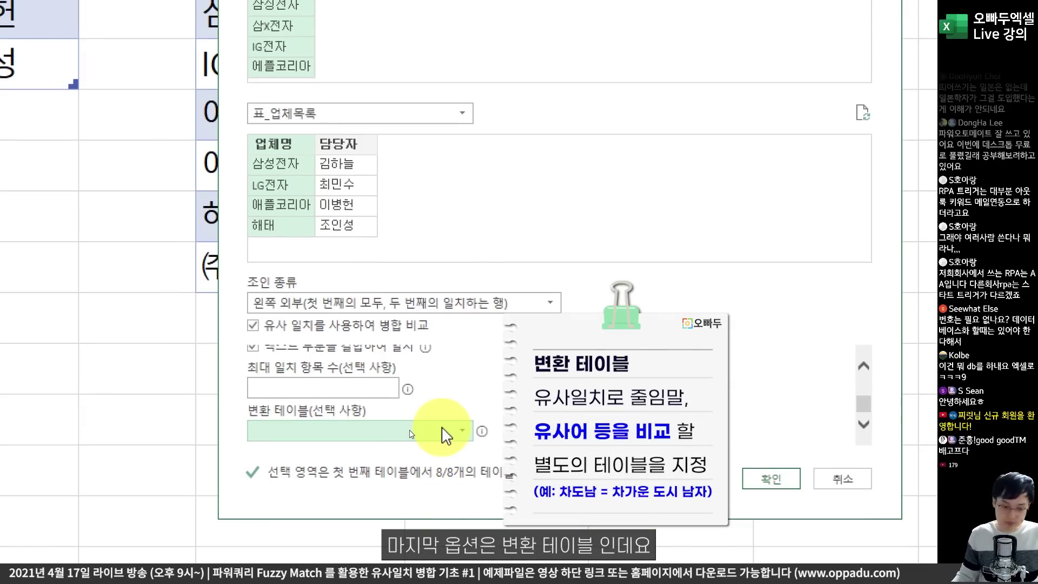
Step: Review the optional transformation table setting in the fuzzy matching options for pairing abbreviations with their full wording
{"action": "left_click", "coordinate": [456, 434]}
{"action": "left_click", "coordinate": [462, 435]}
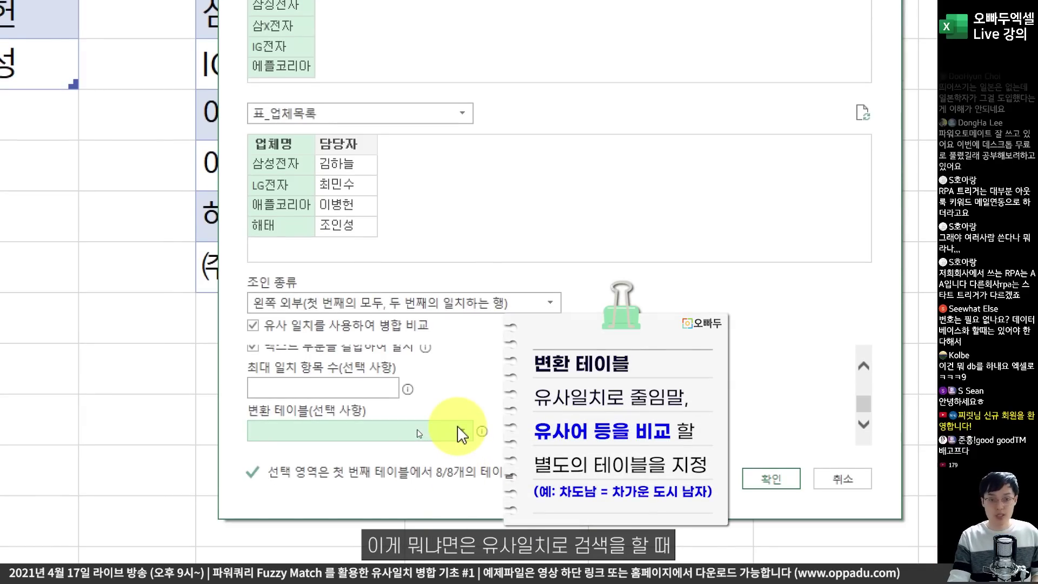
{"action": "mouse_move", "coordinate": [456, 232]}
{"action": "left_mouse_down"}
{"action": "mouse_move", "coordinate": [547, 249]}
{"action": "mouse_move", "coordinate": [559, 281]}
{"action": "mouse_move", "coordinate": [723, 225]}
{"action": "mouse_move", "coordinate": [820, 245]}
{"action": "left_mouse_up"}
{"action": "left_click_drag", "start_coordinate": [820, 245], "coordinate": [832, 273]}
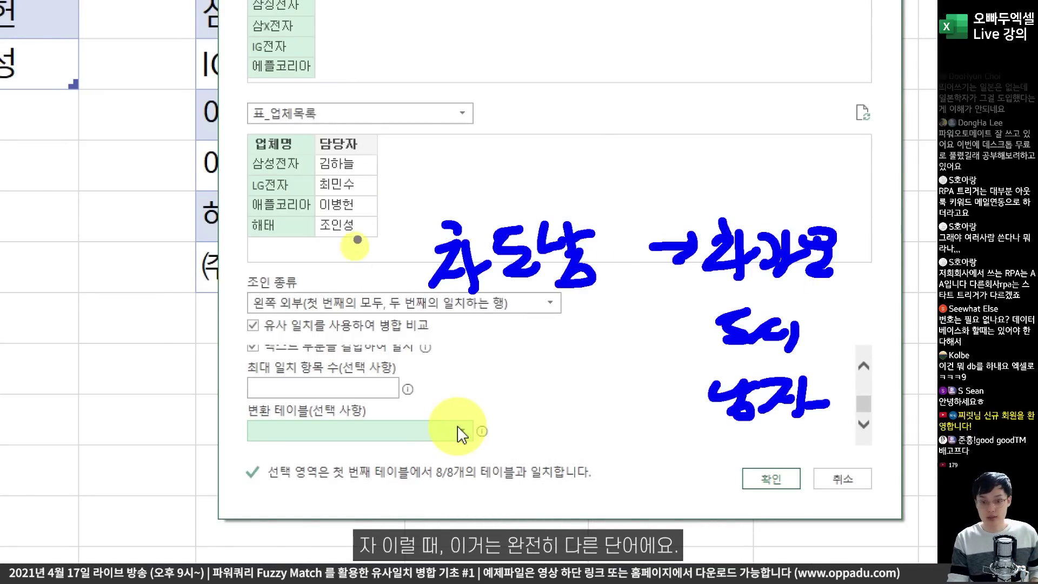
{"action": "left_click_drag", "start_coordinate": [426, 328], "coordinate": [578, 316]}
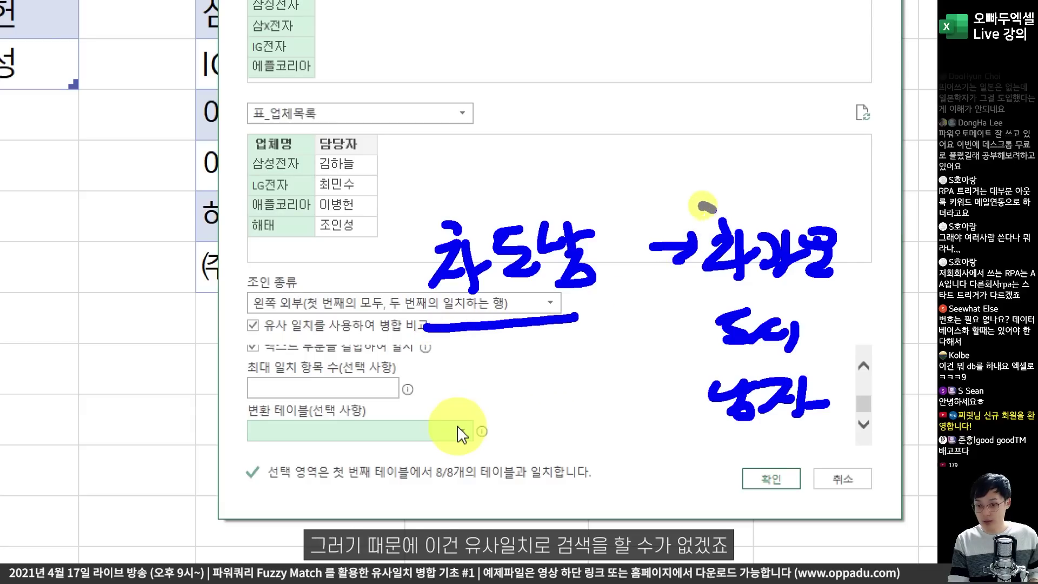
{"action": "left_click_drag", "start_coordinate": [701, 205], "coordinate": [669, 437]}
{"action": "mouse_move", "coordinate": [524, 208]}
{"action": "left_mouse_down"}
{"action": "mouse_move", "coordinate": [703, 162]}
{"action": "mouse_move", "coordinate": [684, 186]}
{"action": "left_mouse_up"}
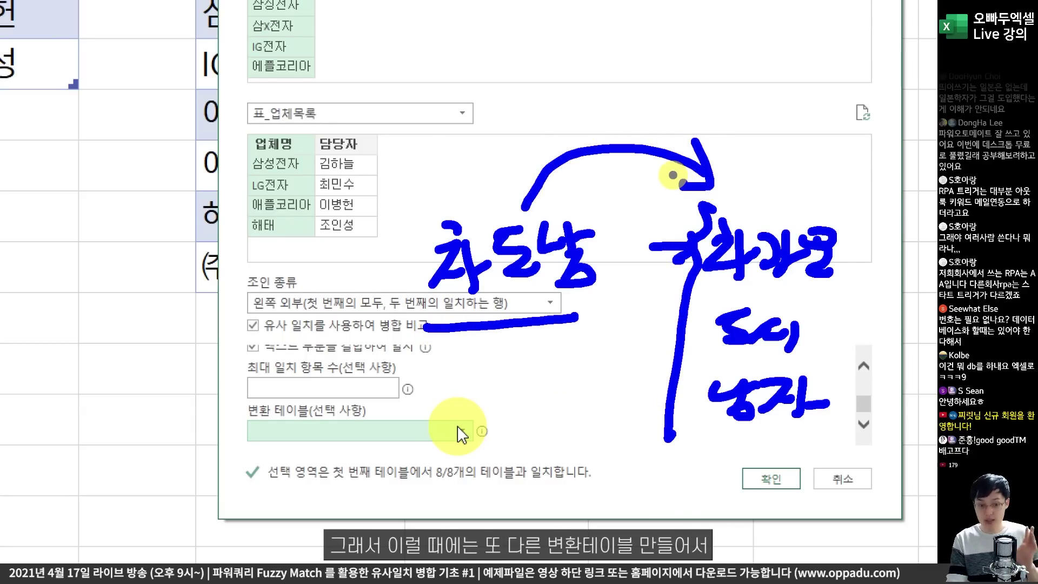
{"action": "left_click_drag", "start_coordinate": [232, 390], "coordinate": [380, 424]}
{"action": "left_click_drag", "start_coordinate": [432, 313], "coordinate": [542, 308]}
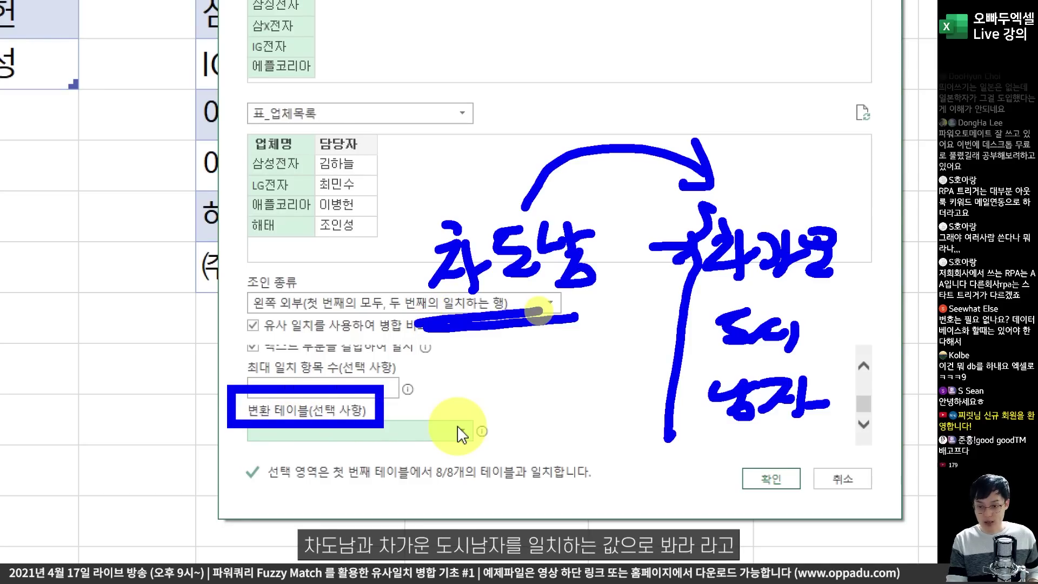
{"action": "left_click_drag", "start_coordinate": [649, 303], "coordinate": [797, 297]}
{"action": "left_click_drag", "start_coordinate": [696, 369], "coordinate": [795, 374]}
{"action": "left_click_drag", "start_coordinate": [694, 444], "coordinate": [741, 450]}
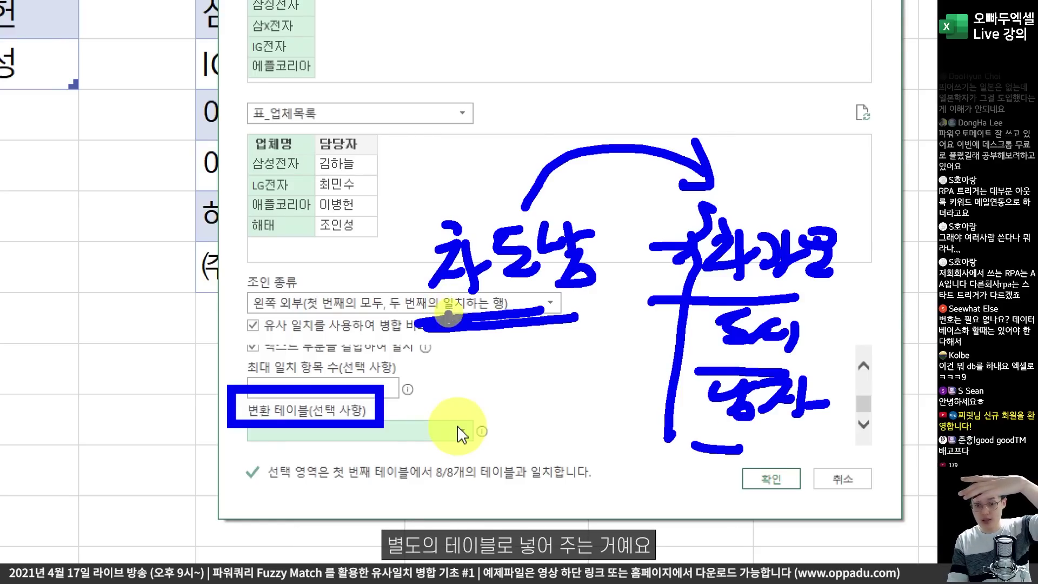
{"action": "left_click_drag", "start_coordinate": [556, 342], "coordinate": [565, 379]}
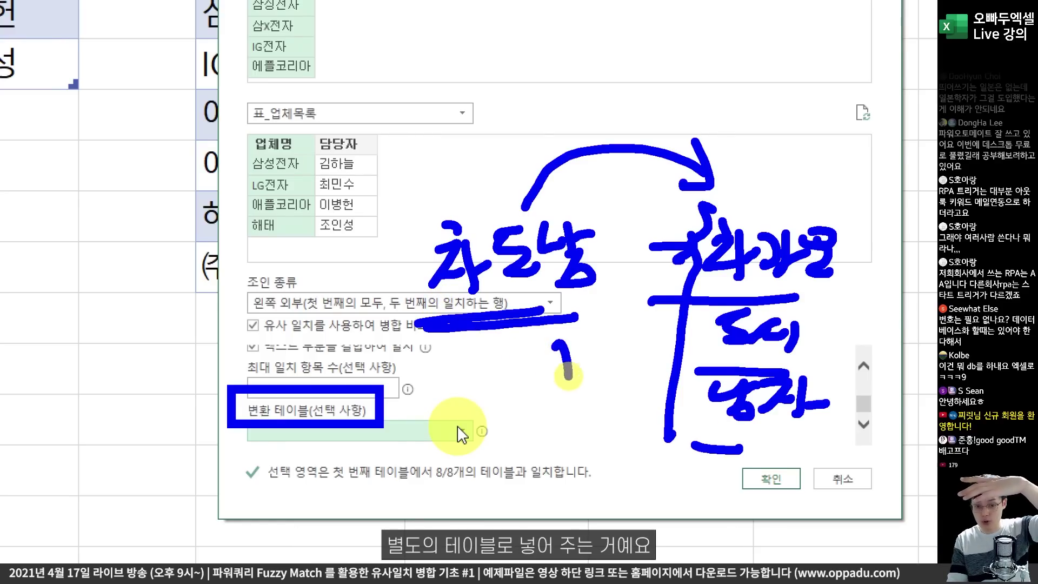
{"action": "left_click_drag", "start_coordinate": [565, 379], "coordinate": [359, 439]}
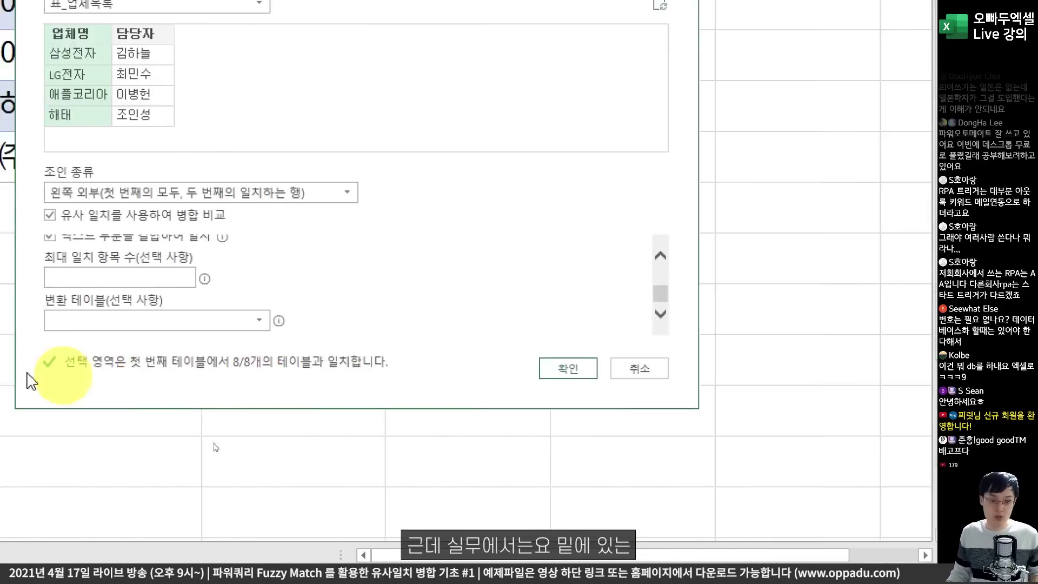
Step: Go back to the similarity threshold setting in the fuzzy matching options and review it
{"action": "scroll", "coordinate": [465, 314], "scroll_direction": "up", "scroll_amount": 3}
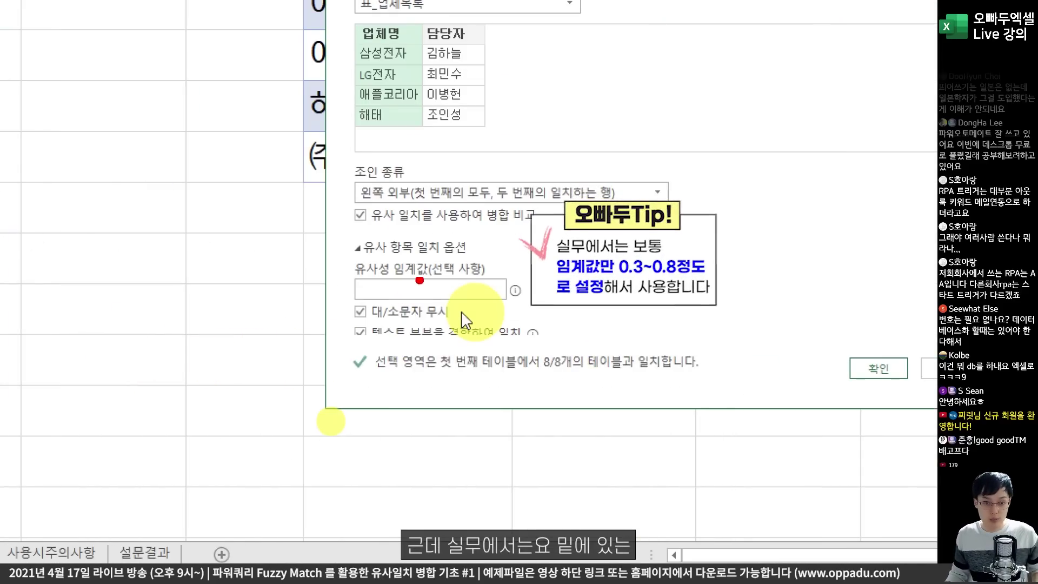
{"action": "left_click_drag", "start_coordinate": [336, 249], "coordinate": [536, 313]}
{"action": "mouse_move", "coordinate": [504, 234]}
{"action": "left_mouse_down"}
{"action": "mouse_move", "coordinate": [573, 268]}
{"action": "mouse_move", "coordinate": [714, 271]}
{"action": "mouse_move", "coordinate": [759, 289]}
{"action": "mouse_move", "coordinate": [752, 252]}
{"action": "left_mouse_up"}
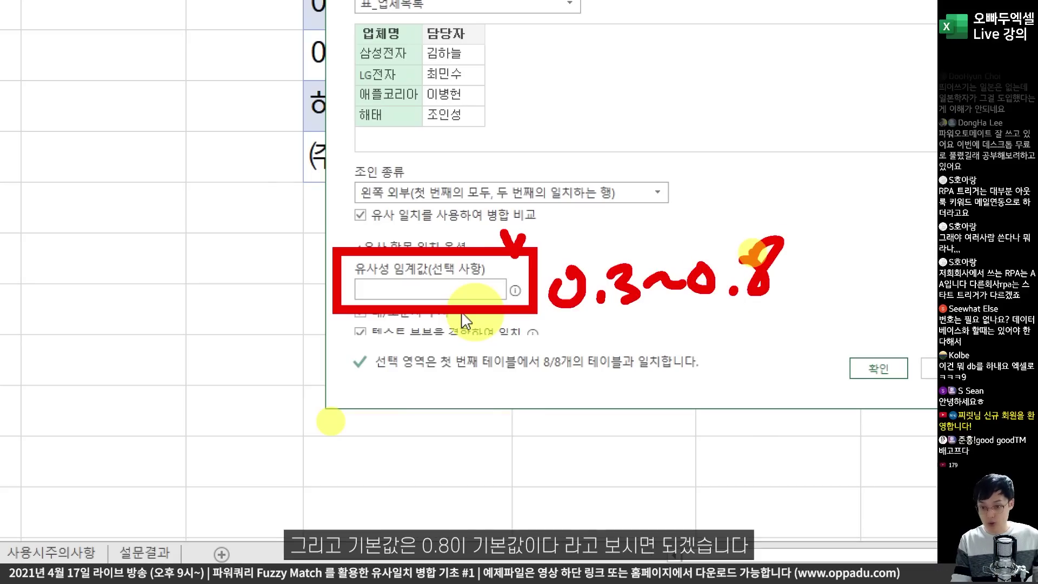
{"action": "mouse_move", "coordinate": [787, 318]}
{"action": "left_mouse_down"}
{"action": "mouse_move", "coordinate": [661, 292]}
{"action": "mouse_move", "coordinate": [809, 292]}
{"action": "mouse_move", "coordinate": [807, 310]}
{"action": "left_mouse_up"}
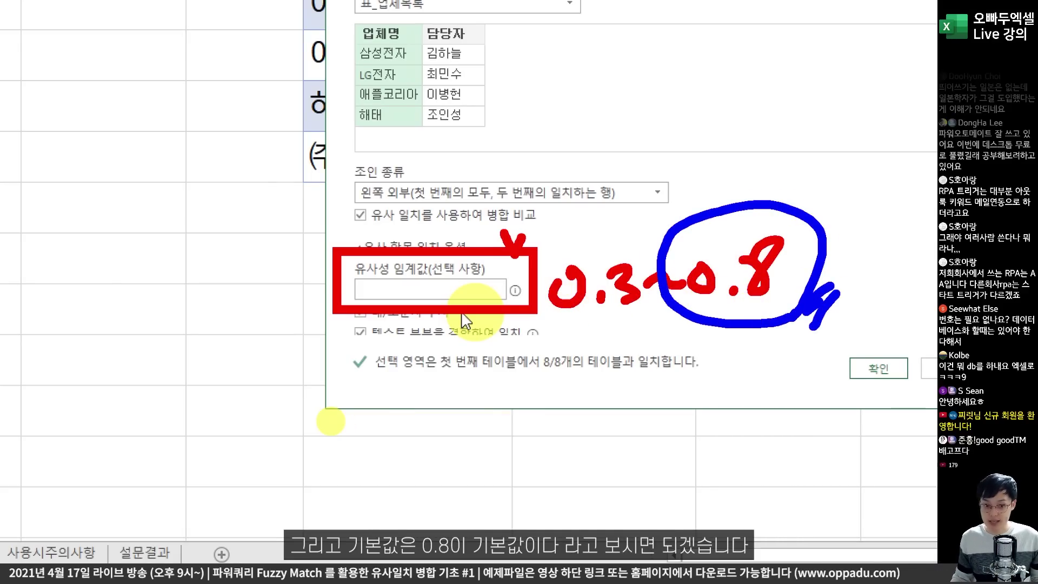
{"action": "key", "text": "Escape"}
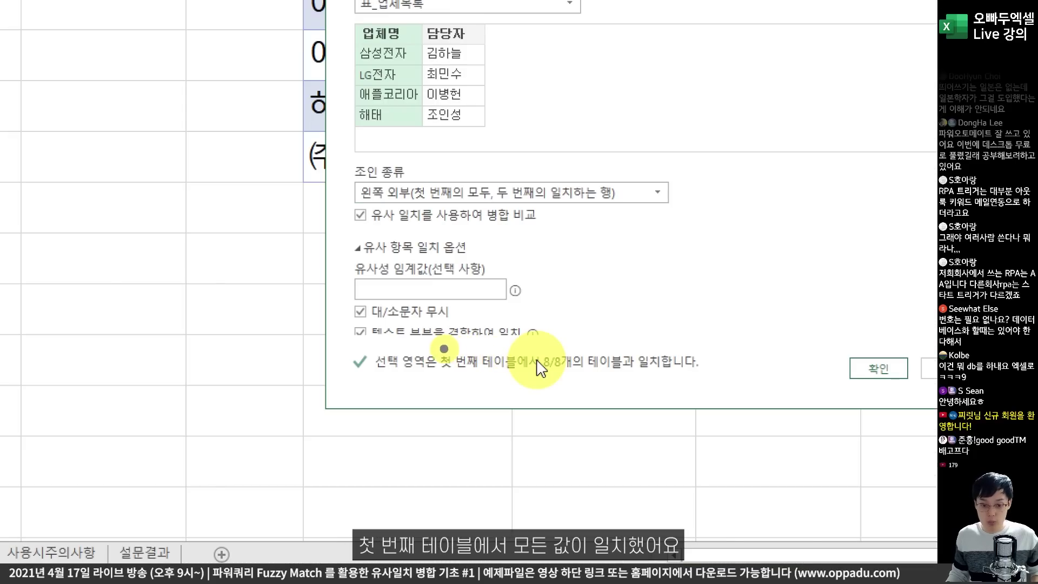
Step: Check the row match summary, collapse the fuzzy matching options and run the merge with the default fuzzy settings
{"action": "mouse_move", "coordinate": [434, 336]}
{"action": "left_mouse_down"}
{"action": "mouse_move", "coordinate": [531, 382]}
{"action": "mouse_move", "coordinate": [567, 333]}
{"action": "mouse_move", "coordinate": [591, 361]}
{"action": "mouse_move", "coordinate": [664, 371]}
{"action": "mouse_move", "coordinate": [663, 382]}
{"action": "left_mouse_up"}
{"action": "key", "text": "Escape"}
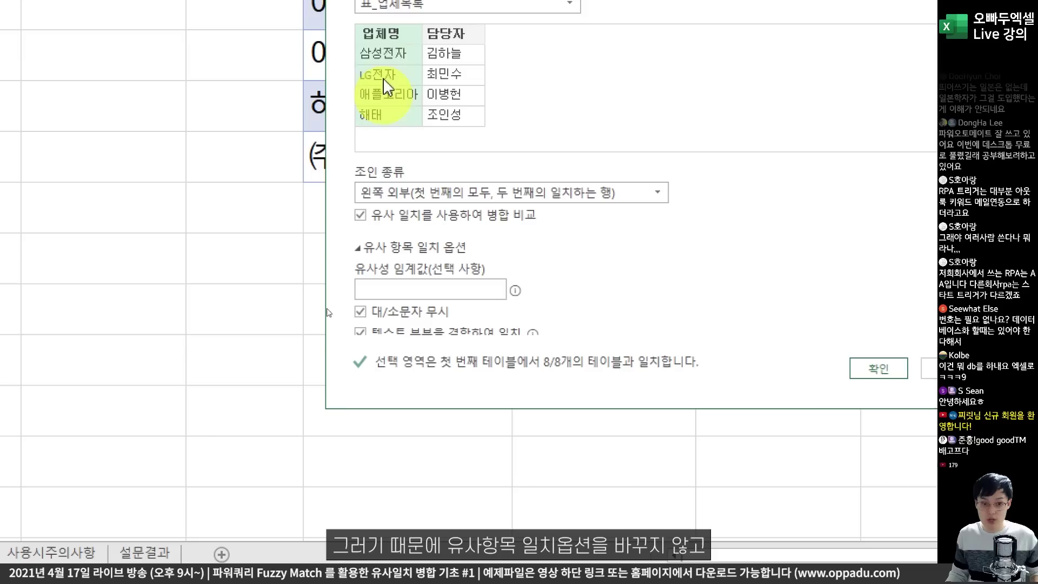
{"action": "left_click", "coordinate": [375, 249]}
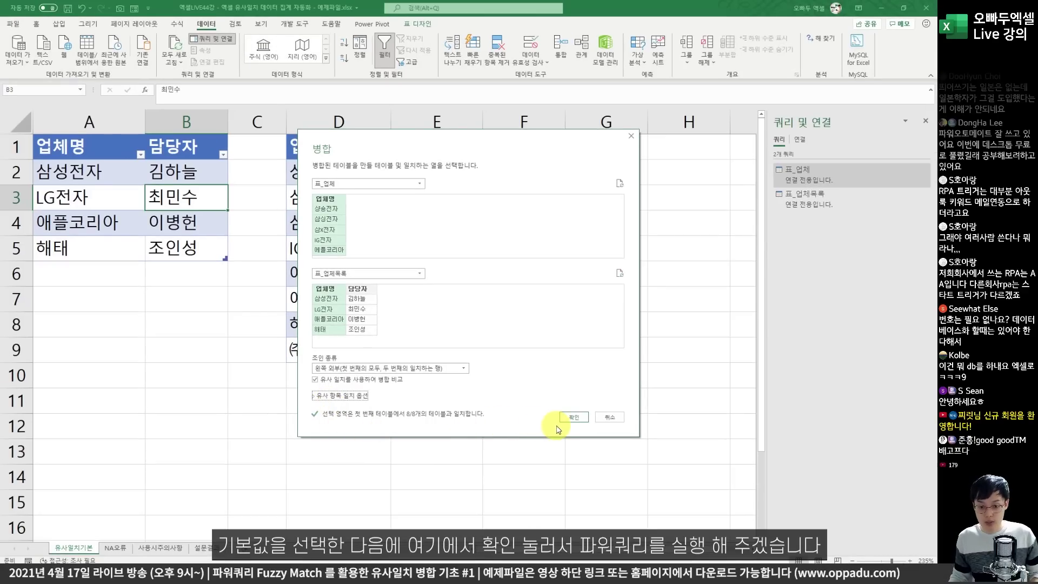
{"action": "left_click", "coordinate": [574, 418]}
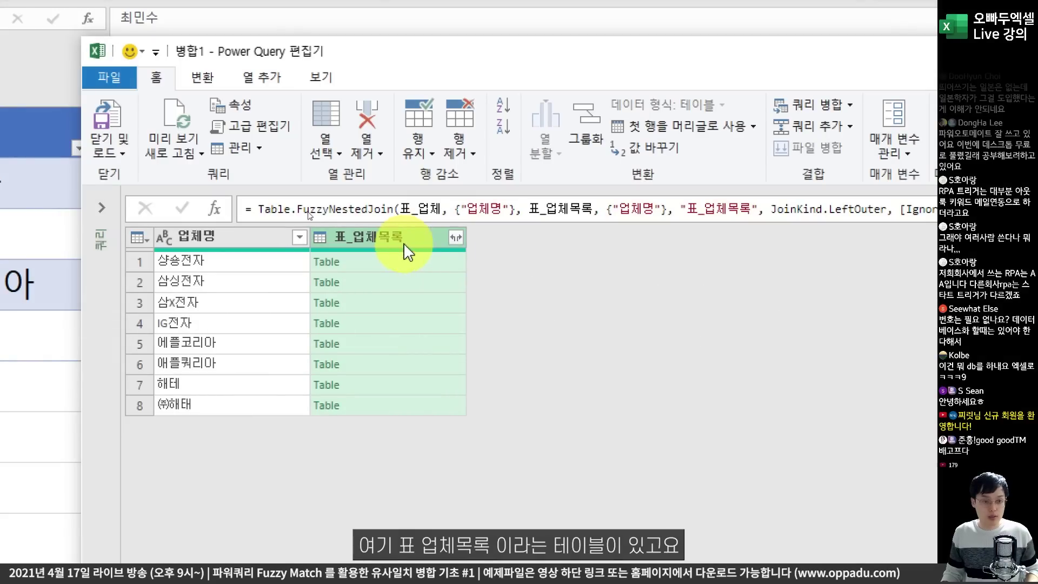
Step: Compare the value types of the 업체명 and 표_업체목록 columns in the merged query
{"action": "left_click", "coordinate": [348, 217]}
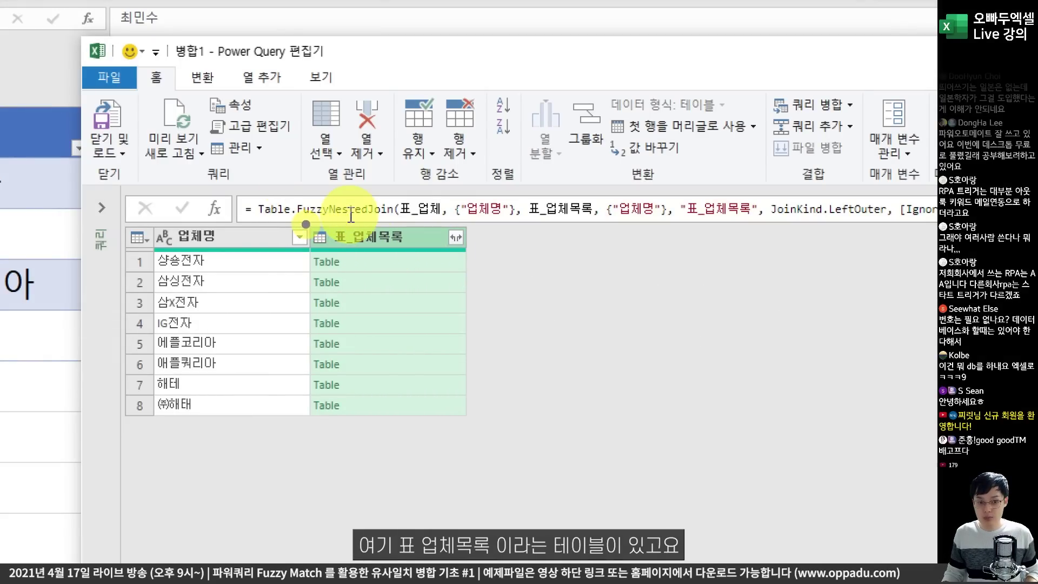
{"action": "left_click_drag", "start_coordinate": [305, 225], "coordinate": [396, 422]}
{"action": "mouse_move", "coordinate": [328, 242]}
{"action": "left_mouse_down"}
{"action": "mouse_move", "coordinate": [341, 256]}
{"action": "mouse_move", "coordinate": [363, 232]}
{"action": "left_mouse_up"}
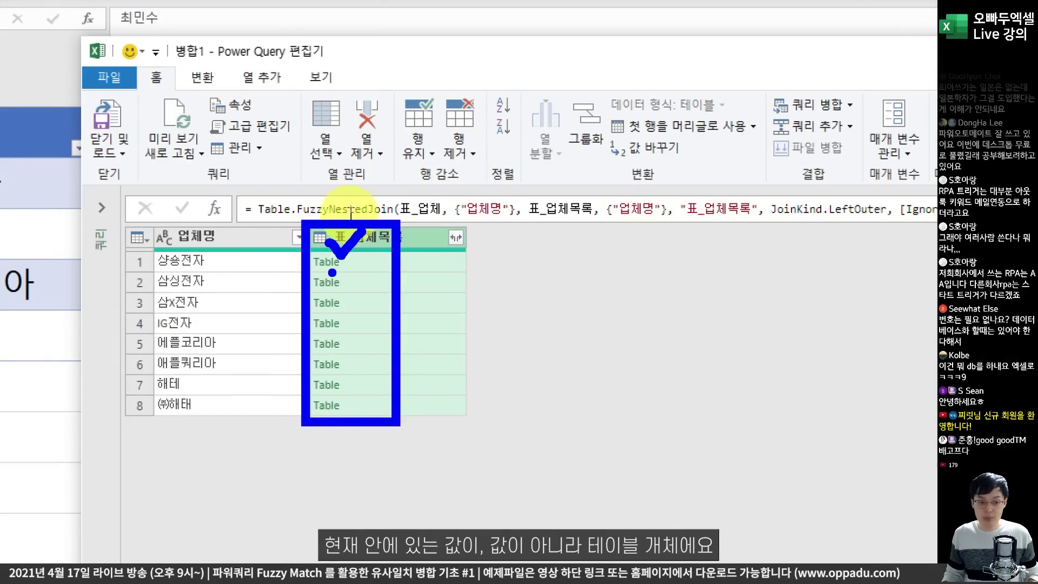
{"action": "key", "text": "Escape"}
{"action": "left_click", "coordinate": [216, 265]}
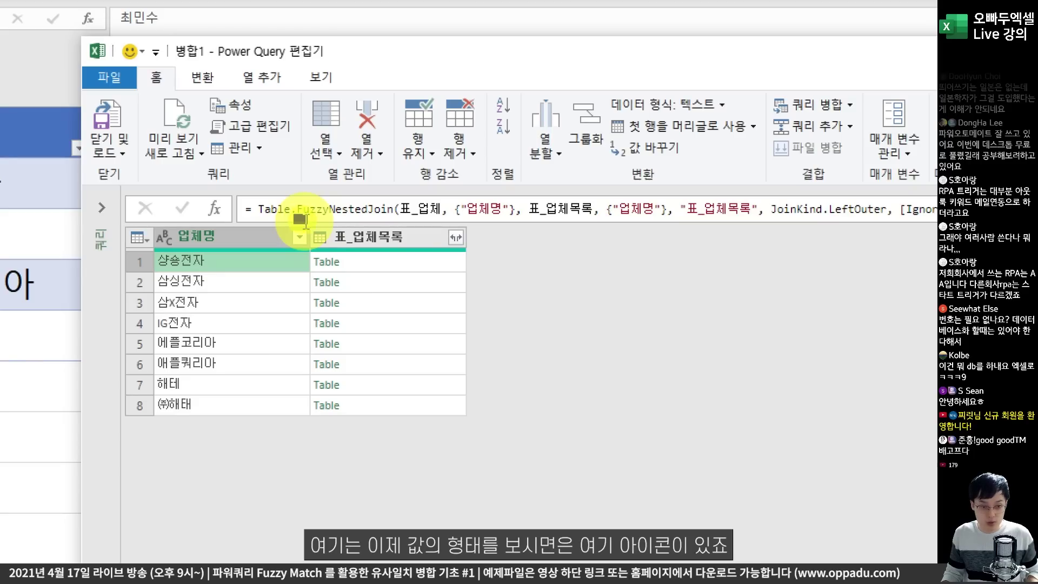
{"action": "mouse_move", "coordinate": [300, 220]}
{"action": "left_mouse_down"}
{"action": "mouse_move", "coordinate": [324, 260]}
{"action": "mouse_move", "coordinate": [337, 226]}
{"action": "left_mouse_up"}
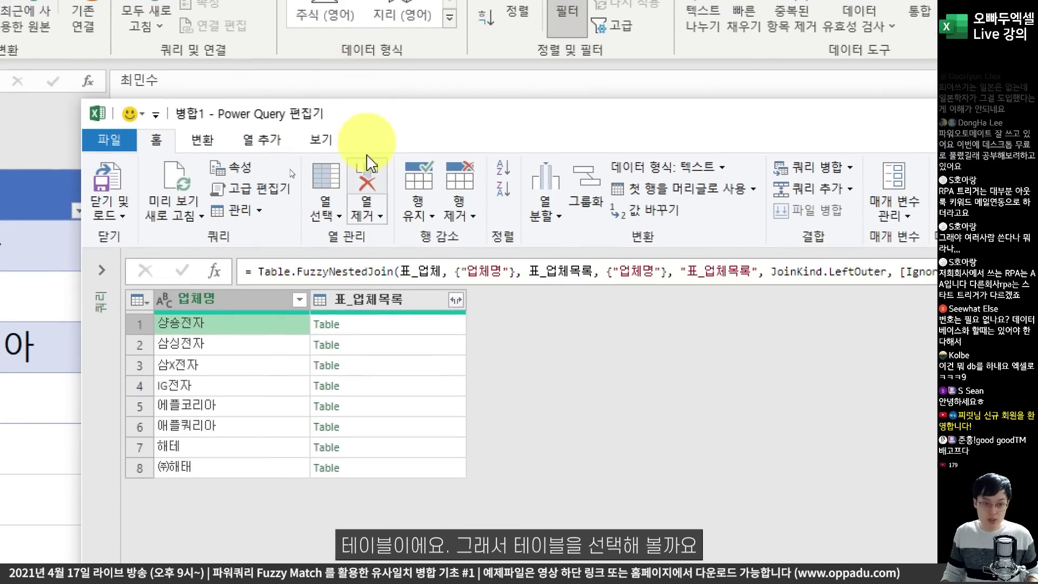
Step: Preview the contents of the nested table in the first row of the 표_업체목록 column
{"action": "left_click", "coordinate": [410, 261]}
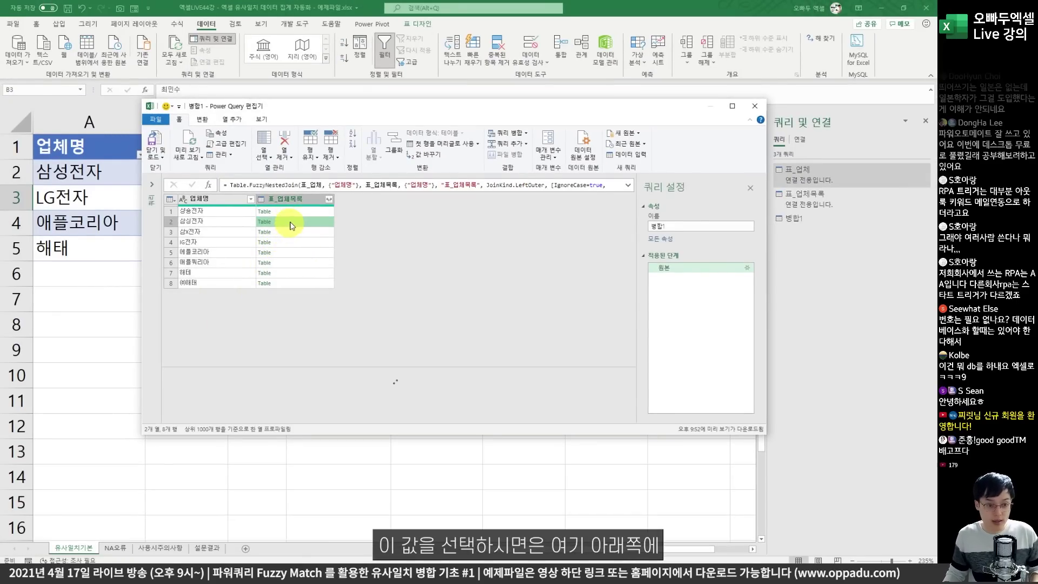
{"action": "mouse_move", "coordinate": [247, 198]}
{"action": "left_mouse_down"}
{"action": "mouse_move", "coordinate": [285, 221]}
{"action": "mouse_move", "coordinate": [263, 342]}
{"action": "left_mouse_up"}
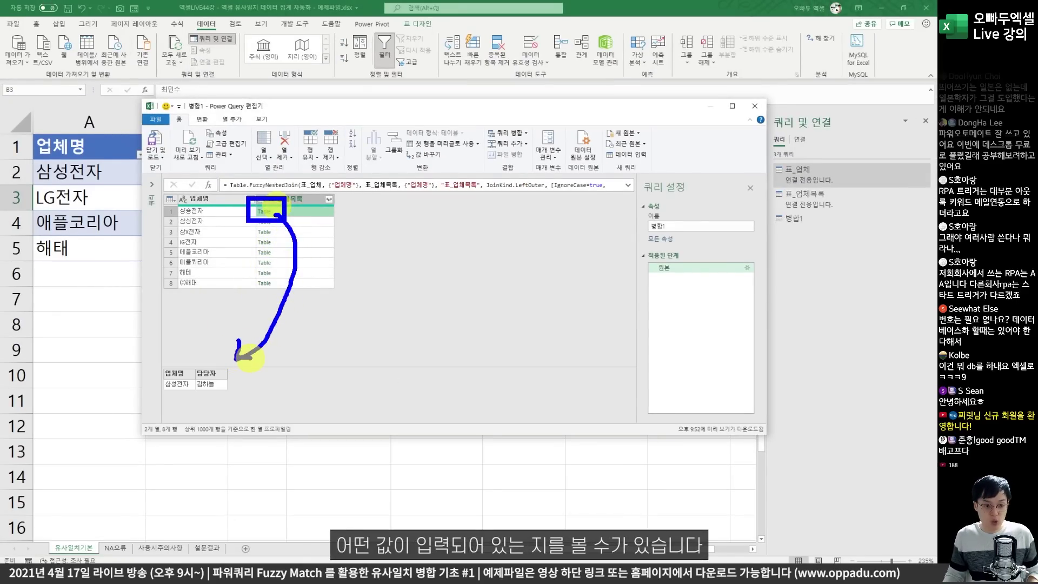
{"action": "left_click_drag", "start_coordinate": [172, 373], "coordinate": [232, 395]}
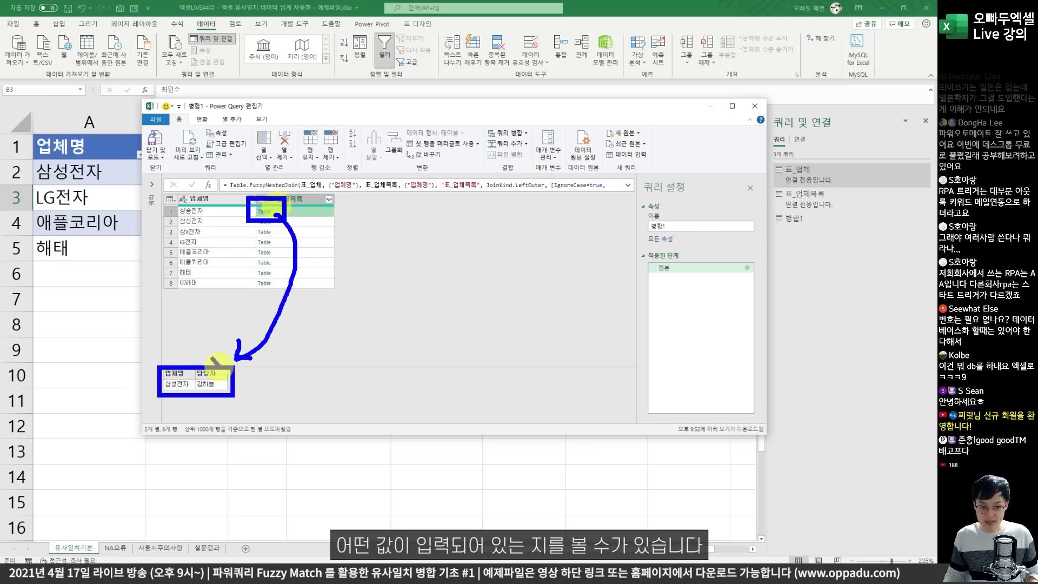
{"action": "left_click_drag", "start_coordinate": [213, 357], "coordinate": [236, 347]}
{"action": "key", "text": "Escape"}
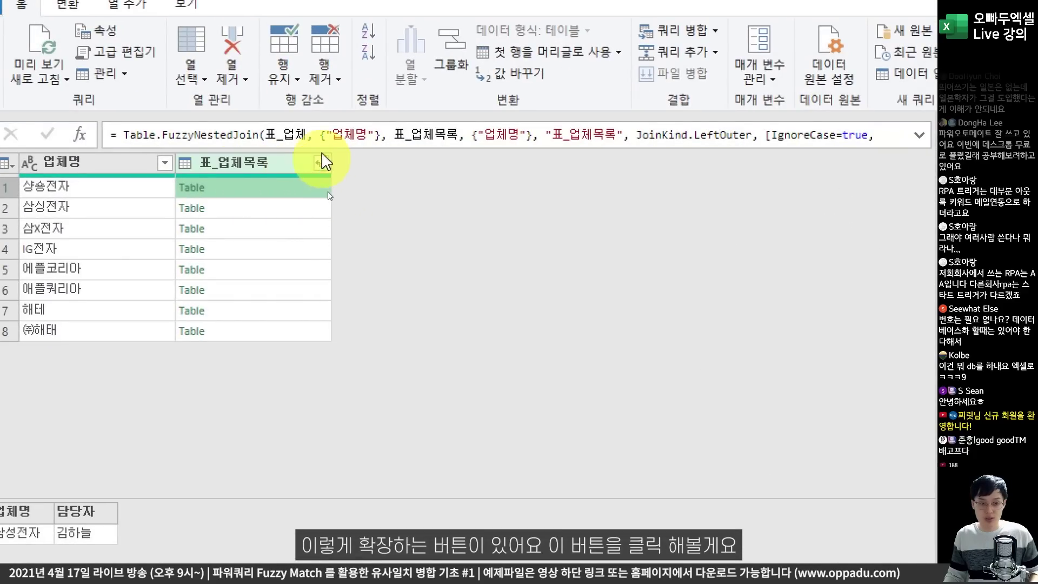
Step: Expand the 표_업체목록 column to include only 업체명, keeping the original column name as prefix
{"action": "left_click_drag", "start_coordinate": [330, 149], "coordinate": [371, 108]}
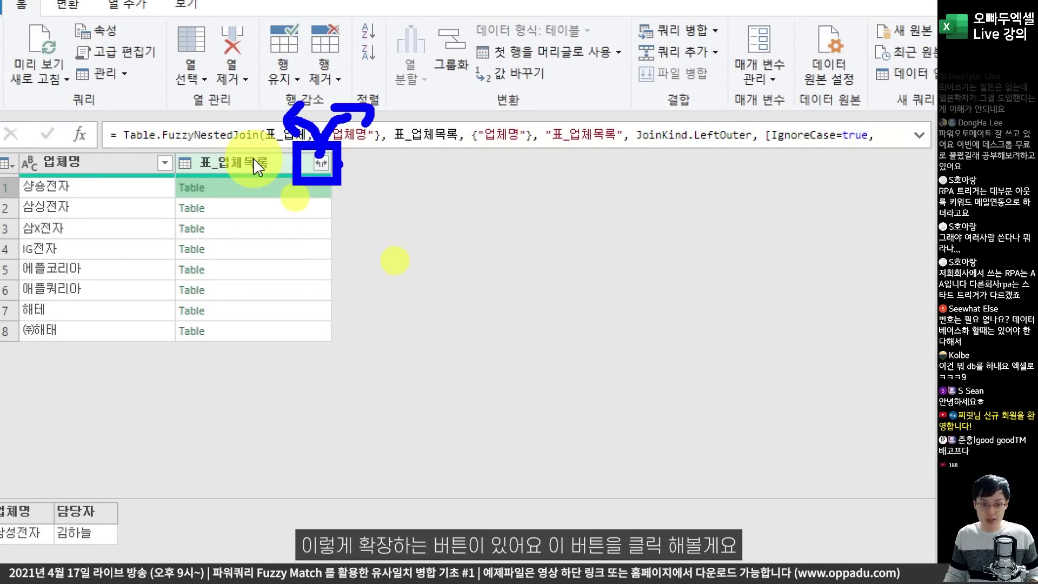
{"action": "key", "text": "Escape"}
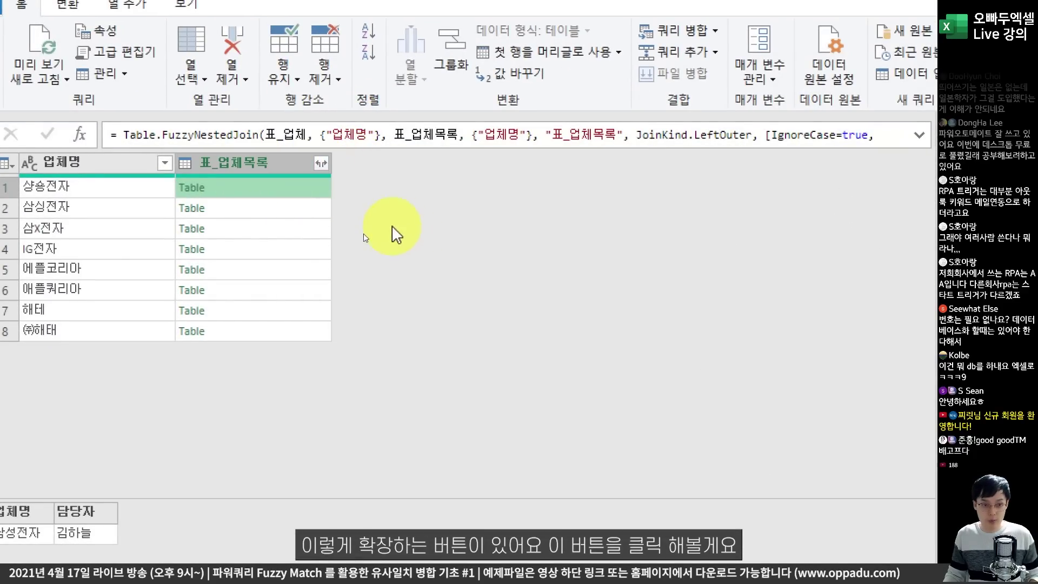
{"action": "left_click", "coordinate": [321, 162]}
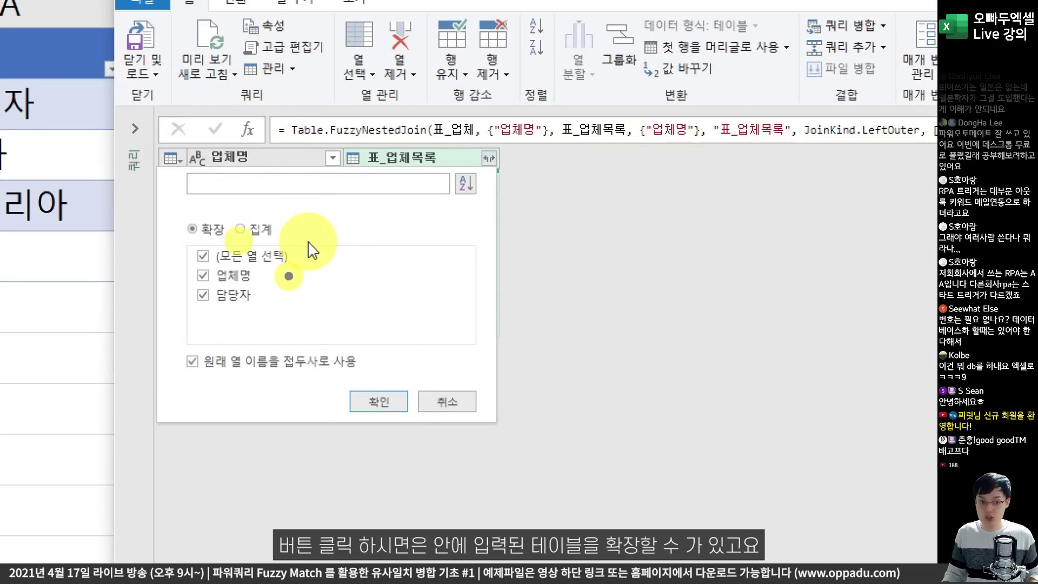
{"action": "left_click", "coordinate": [205, 257]}
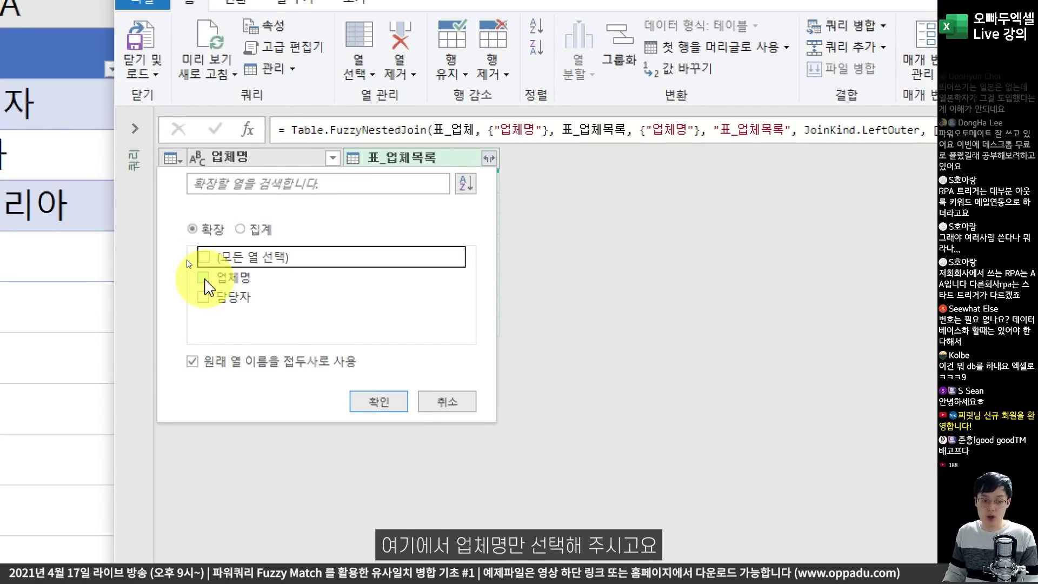
{"action": "left_click", "coordinate": [204, 278]}
{"action": "left_click", "coordinate": [398, 409]}
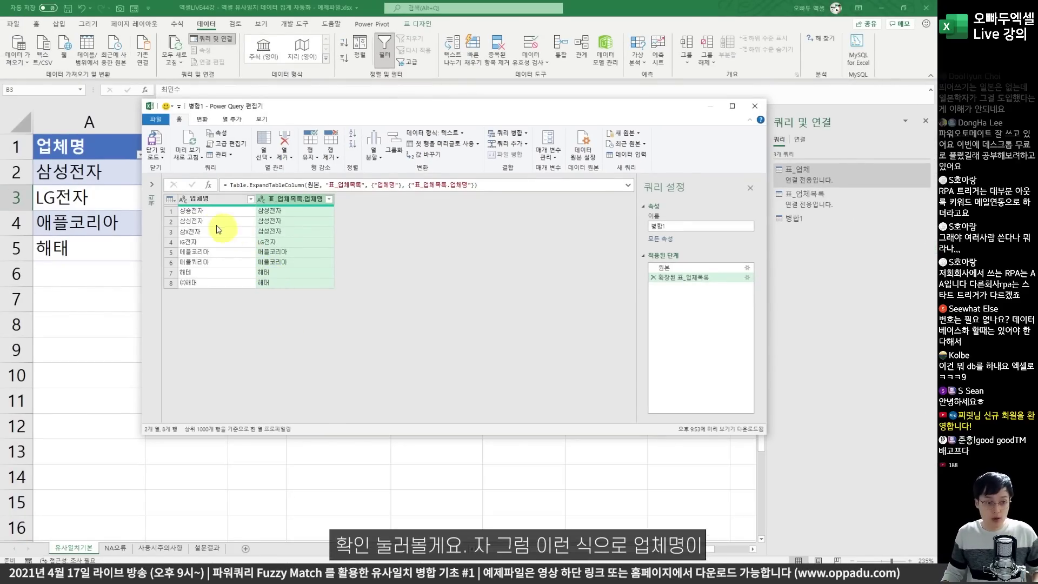
Step: Compare the misspelled company names with the matched names in the expanded 표_업체목록.업체명 column
{"action": "mouse_move", "coordinate": [171, 200]}
{"action": "left_mouse_down"}
{"action": "mouse_move", "coordinate": [204, 213]}
{"action": "mouse_move", "coordinate": [217, 240]}
{"action": "mouse_move", "coordinate": [246, 205]}
{"action": "mouse_move", "coordinate": [286, 238]}
{"action": "left_mouse_up"}
{"action": "left_click_drag", "start_coordinate": [266, 186], "coordinate": [291, 193]}
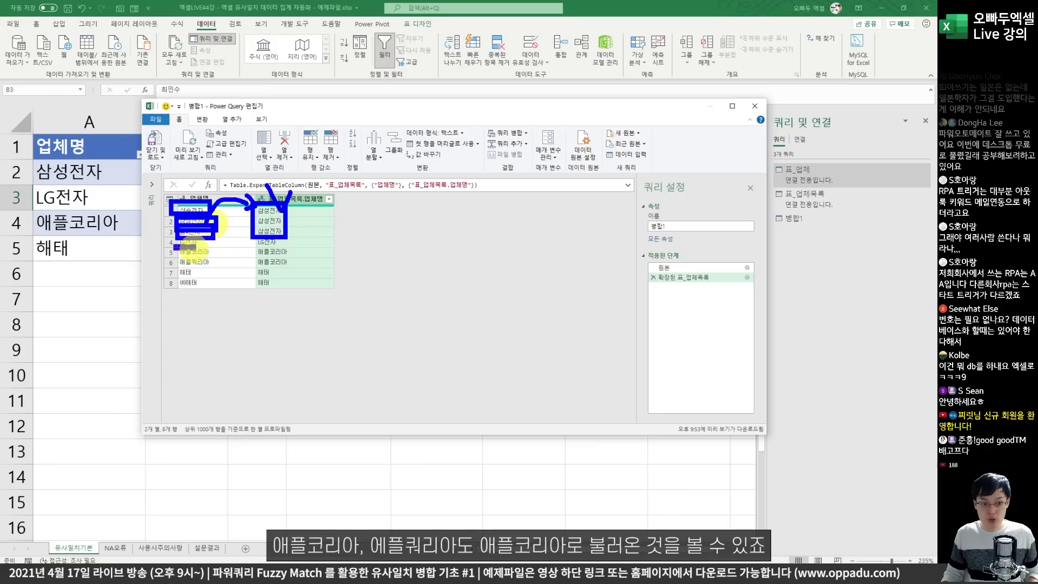
{"action": "mouse_move", "coordinate": [192, 245]}
{"action": "left_mouse_down"}
{"action": "mouse_move", "coordinate": [189, 262]}
{"action": "mouse_move", "coordinate": [247, 264]}
{"action": "left_mouse_up"}
{"action": "key", "text": "Escape"}
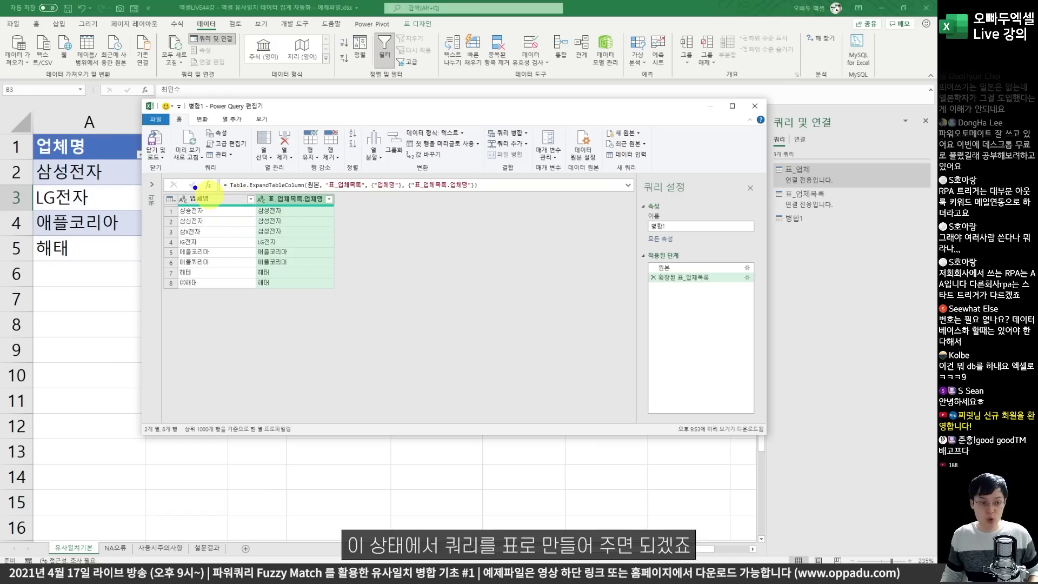
{"action": "left_click_drag", "start_coordinate": [165, 183], "coordinate": [412, 321]}
{"action": "key", "text": "Escape"}
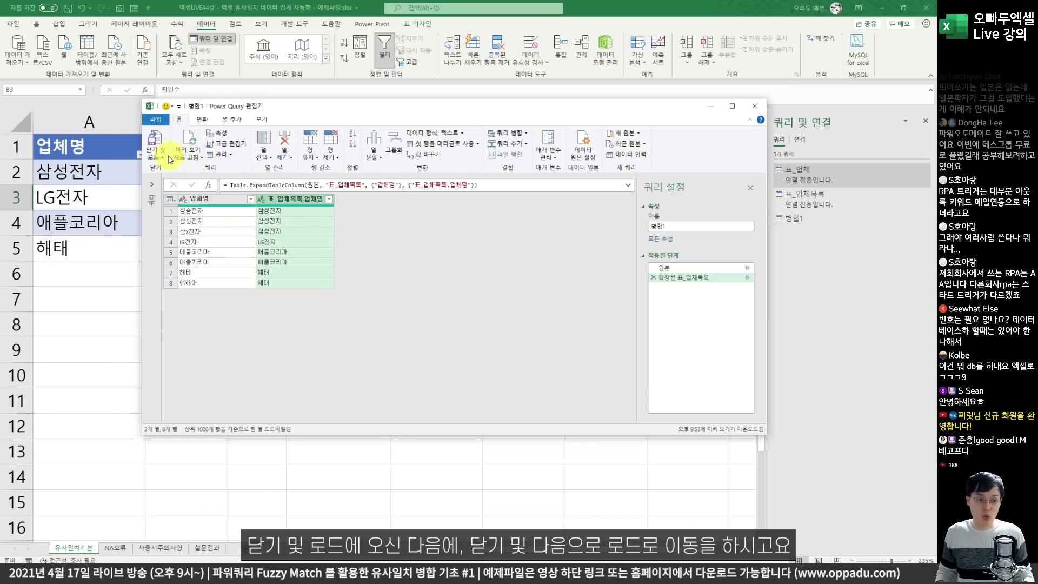
Step: Close the editor and load the merged query as a table in the existing worksheet at cell F1, with column G narrowed
{"action": "left_click", "coordinate": [161, 156]}
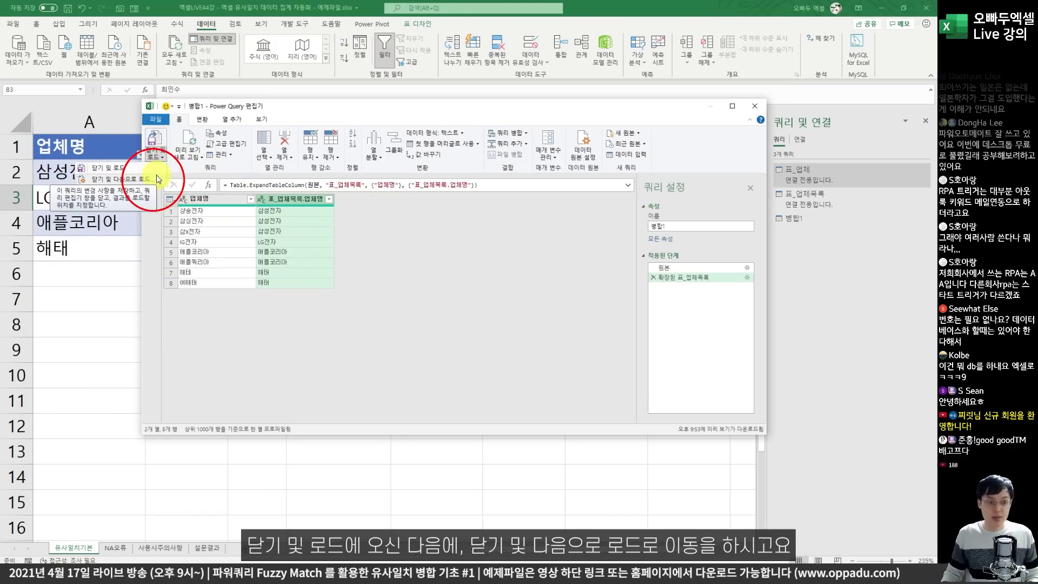
{"action": "left_click", "coordinate": [157, 174]}
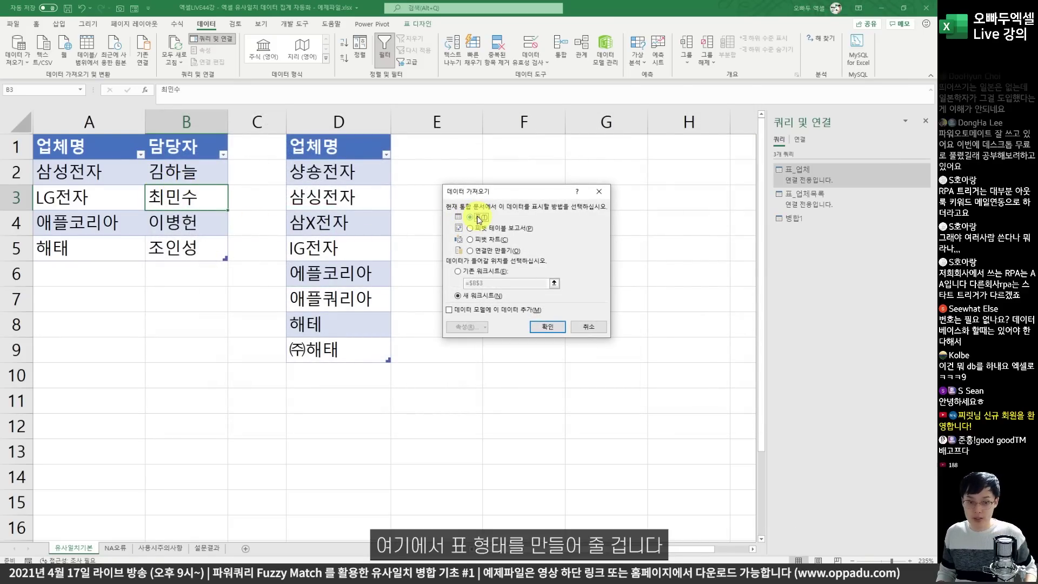
{"action": "left_click", "coordinate": [482, 271]}
{"action": "left_click_drag", "start_coordinate": [487, 191], "coordinate": [371, 156]}
{"action": "left_click", "coordinate": [506, 145]}
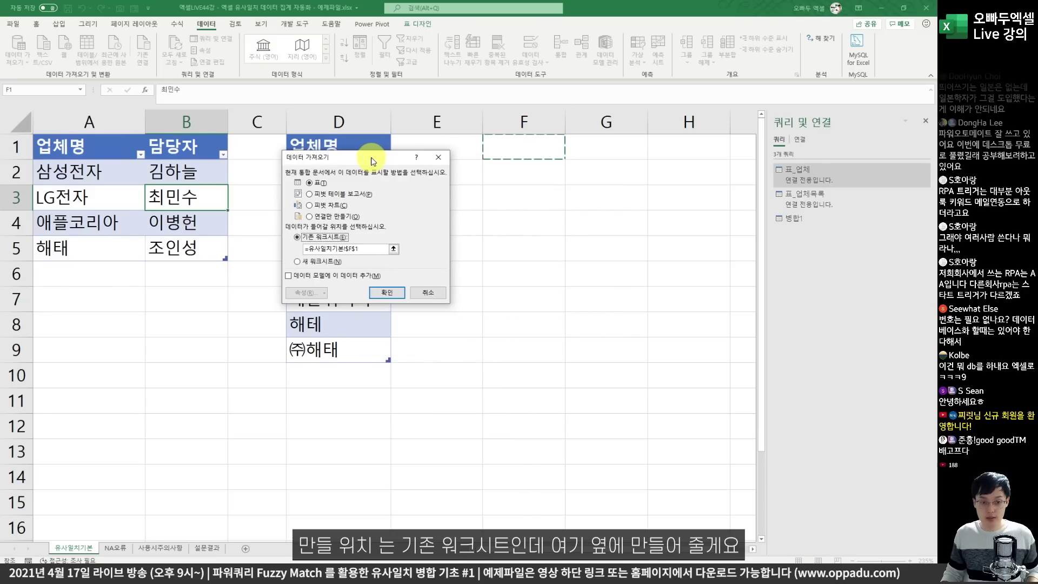
{"action": "mouse_move", "coordinate": [324, 222]}
{"action": "left_mouse_down"}
{"action": "mouse_move", "coordinate": [361, 255]}
{"action": "mouse_move", "coordinate": [515, 151]}
{"action": "mouse_move", "coordinate": [511, 174]}
{"action": "left_mouse_up"}
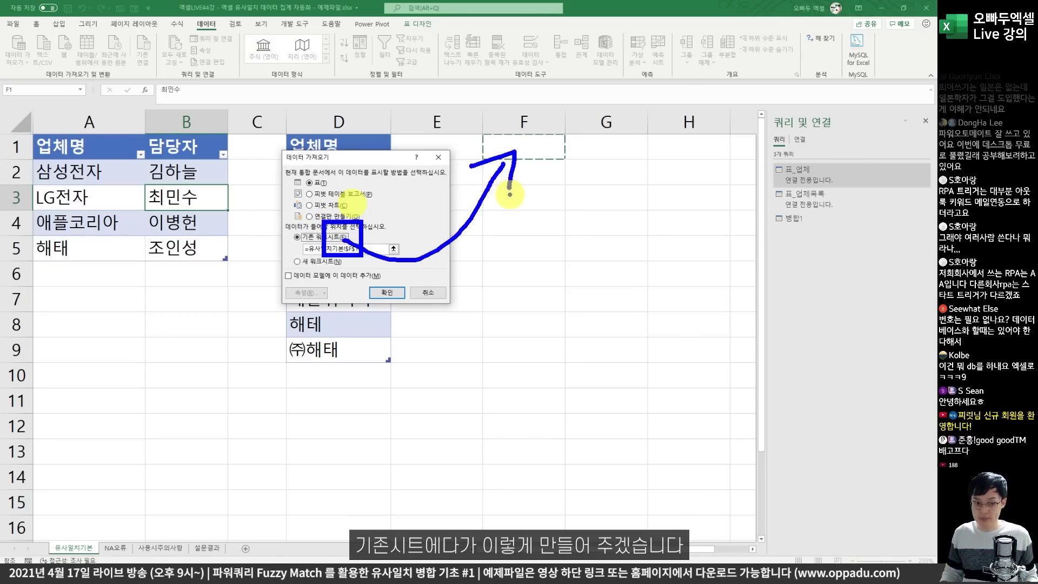
{"action": "key", "text": "Escape"}
{"action": "left_click", "coordinate": [387, 292]}
{"action": "scroll", "coordinate": [637, 115], "scroll_direction": "down", "scroll_amount": 1}
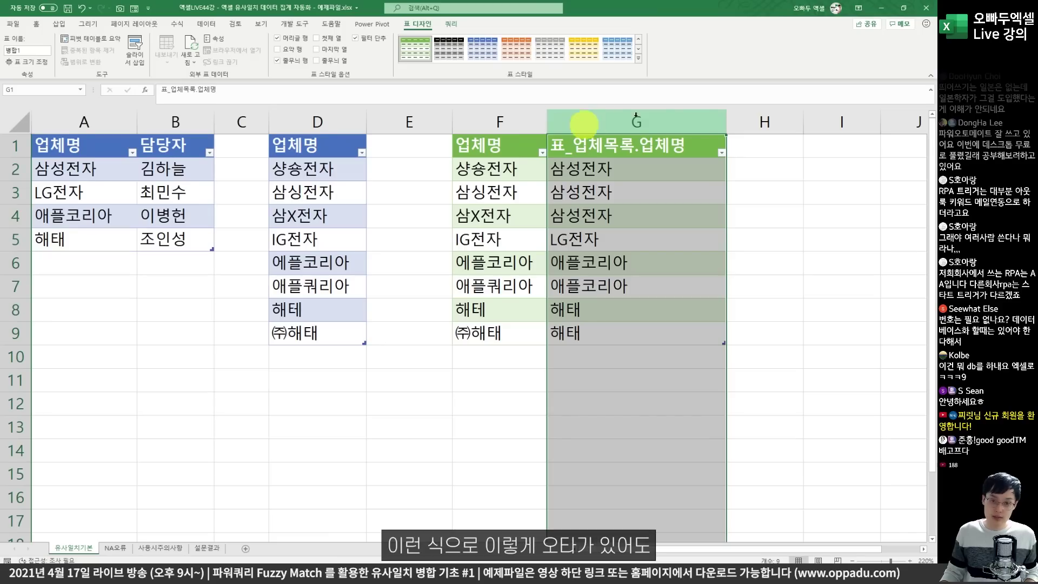
{"action": "left_click_drag", "start_coordinate": [726, 119], "coordinate": [686, 122]}
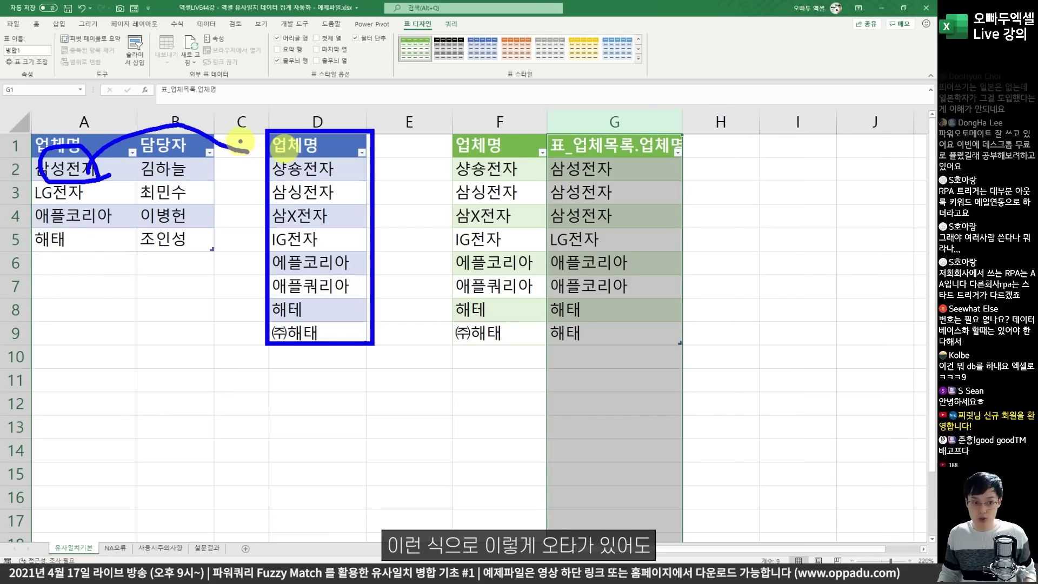
{"action": "left_click_drag", "start_coordinate": [238, 137], "coordinate": [229, 168]}
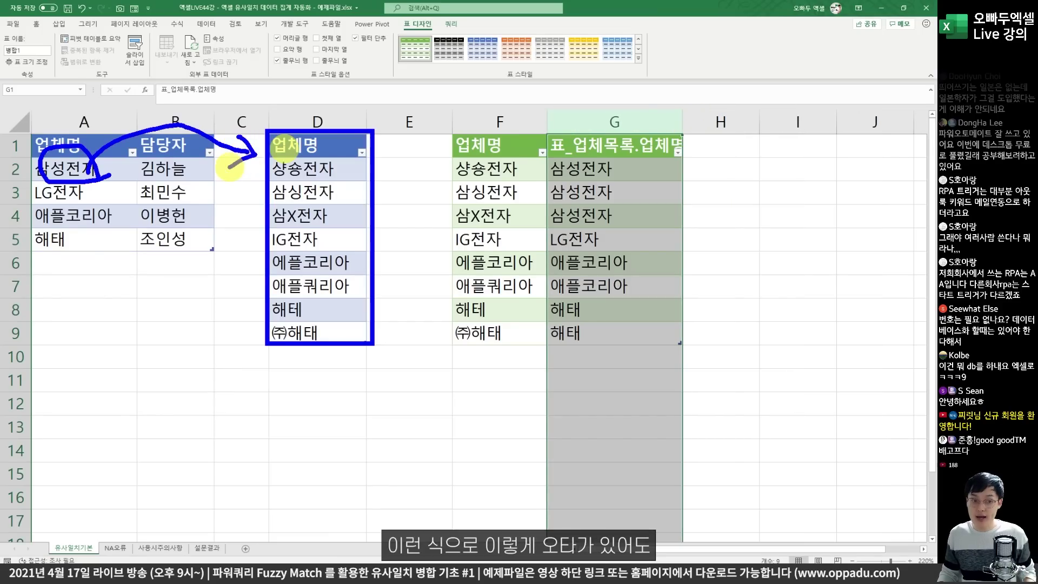
{"action": "left_click_drag", "start_coordinate": [363, 212], "coordinate": [497, 251]}
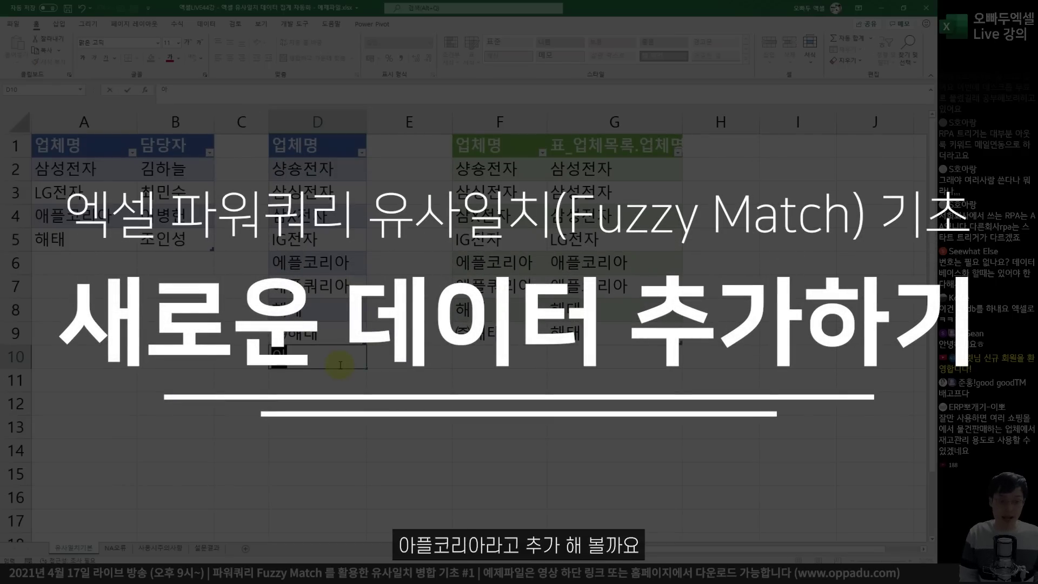
Step: Add 아플코리아 as a new row in D10, extending the table of misspelled company names
{"action": "type", "text": "아플코리아"}
{"action": "key", "text": "Return"}
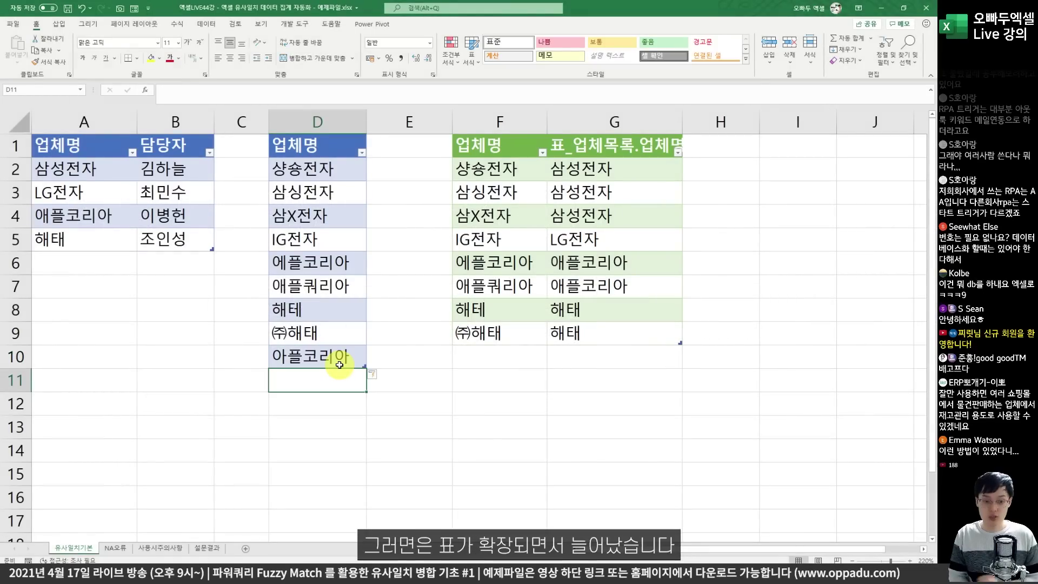
{"action": "mouse_move", "coordinate": [257, 306]}
{"action": "left_mouse_down"}
{"action": "mouse_move", "coordinate": [378, 345]}
{"action": "mouse_move", "coordinate": [333, 373]}
{"action": "mouse_move", "coordinate": [380, 353]}
{"action": "left_mouse_up"}
{"action": "key", "text": "Escape"}
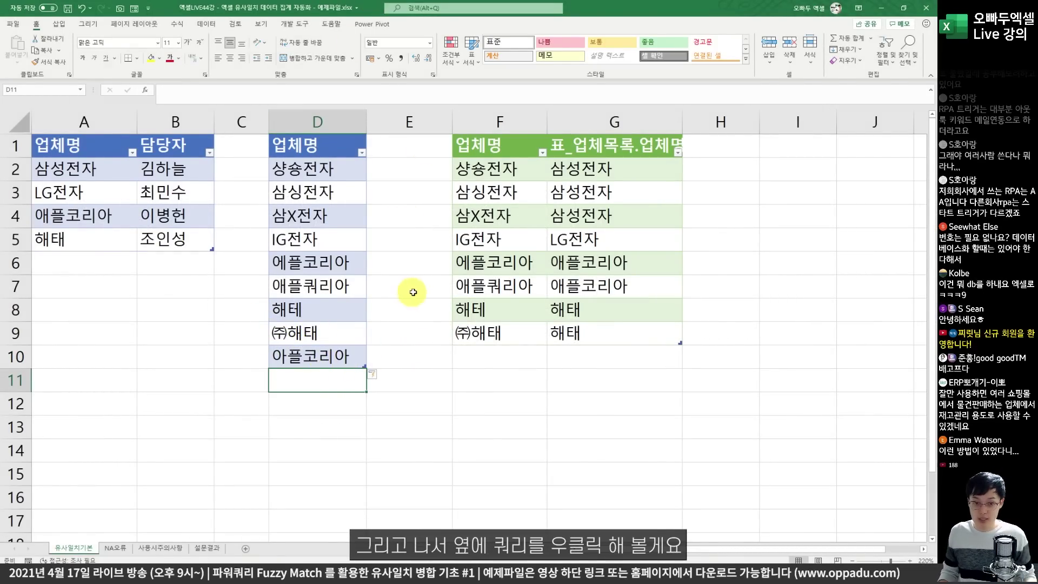
Step: Refresh the merged result table and check the match for the added 아플코리아 row
{"action": "right_click", "coordinate": [501, 237]}
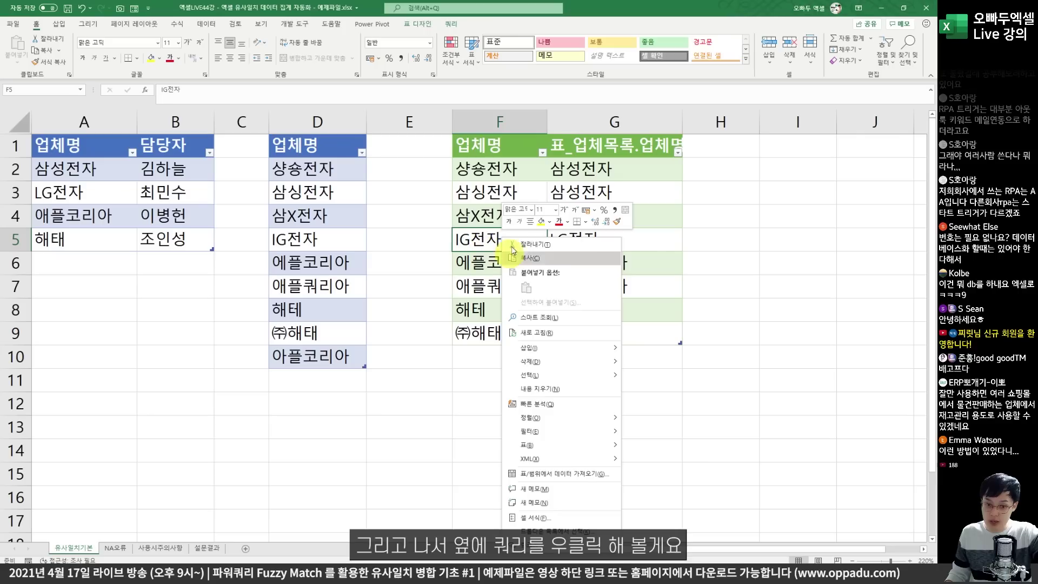
{"action": "left_click", "coordinate": [564, 332]}
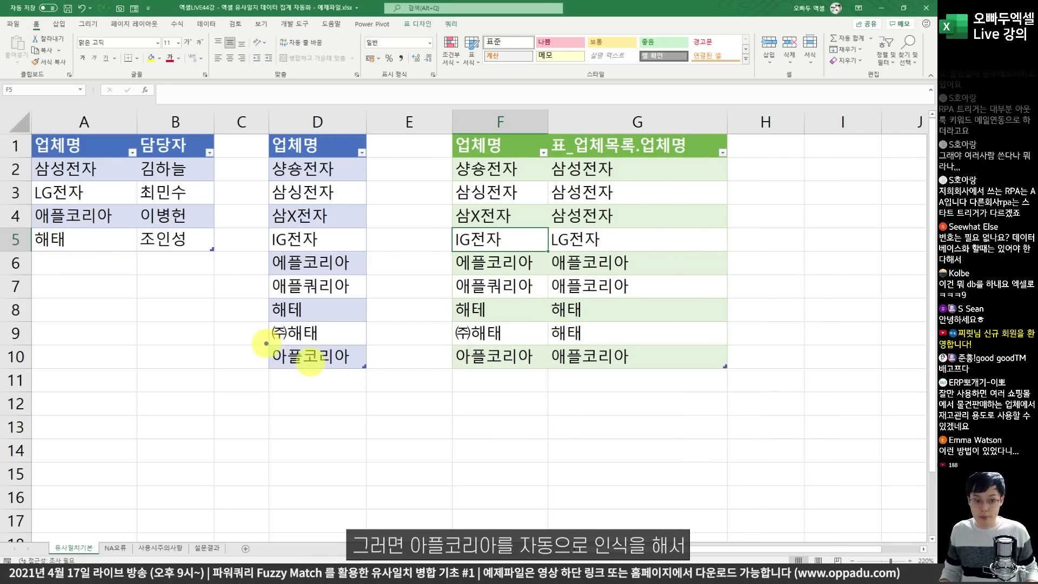
{"action": "left_click_drag", "start_coordinate": [261, 343], "coordinate": [466, 391]}
{"action": "left_click_drag", "start_coordinate": [545, 345], "coordinate": [640, 370]}
{"action": "left_click_drag", "start_coordinate": [604, 331], "coordinate": [629, 319]}
{"action": "key", "text": "Escape"}
Step: Add 하태 in D11 below 아플코리아 and refresh the merged result table to include it
{"action": "left_click", "coordinate": [343, 378]}
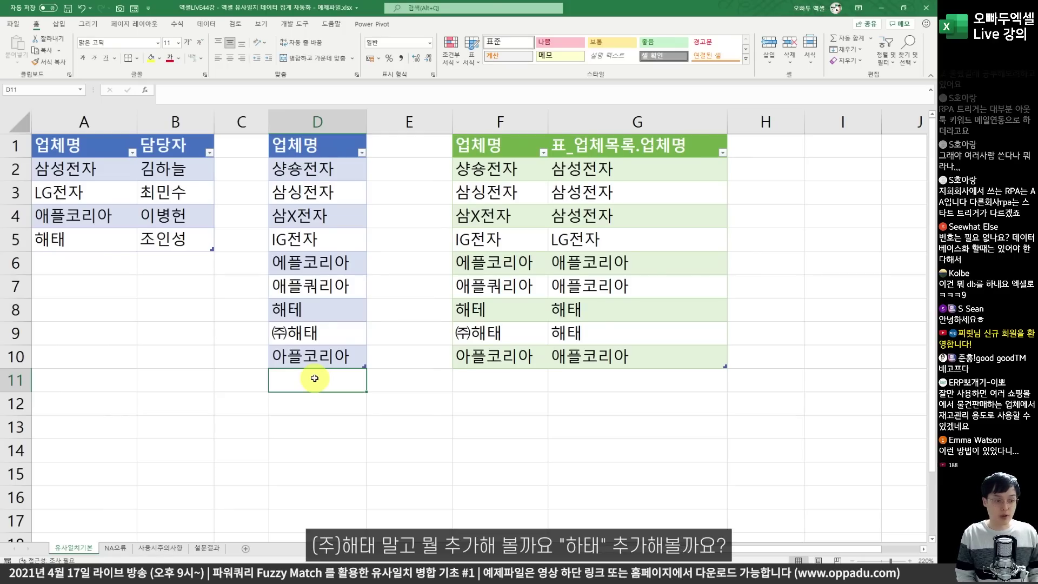
{"action": "type", "text": "하태"}
{"action": "key", "text": "Return"}
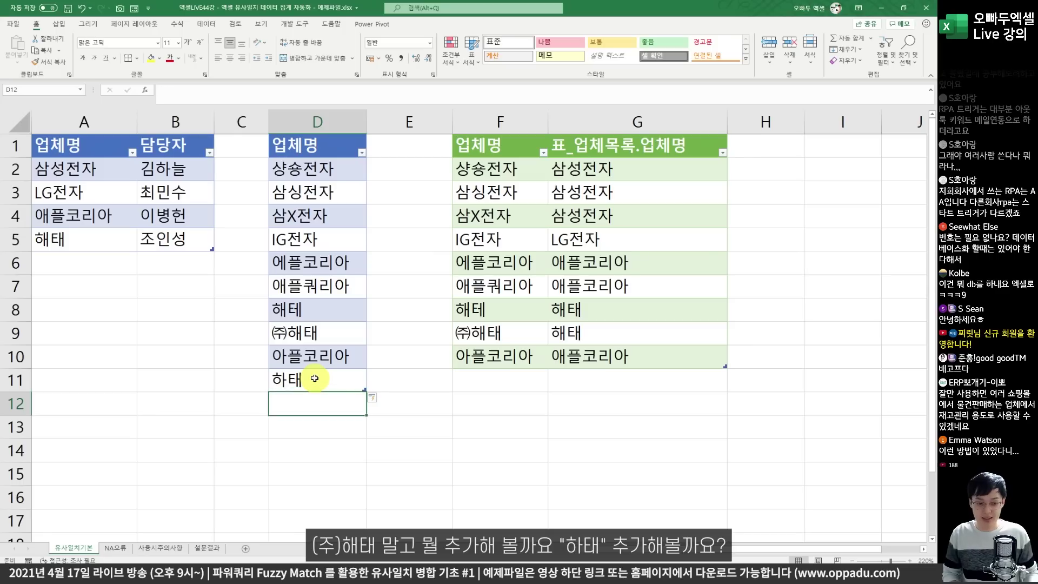
{"action": "right_click", "coordinate": [501, 289]}
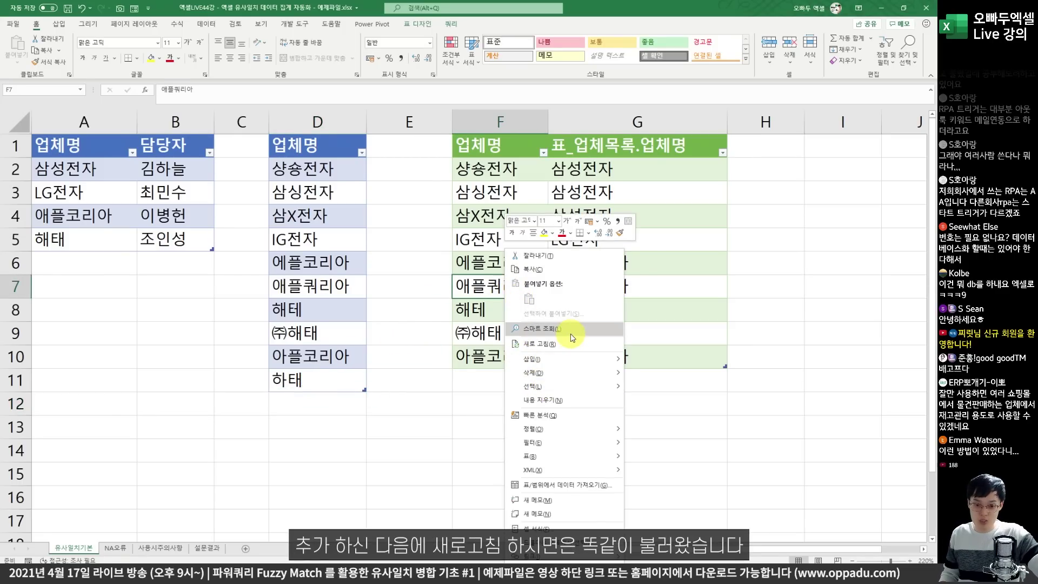
{"action": "left_click", "coordinate": [530, 344]}
{"action": "left_click", "coordinate": [558, 375]}
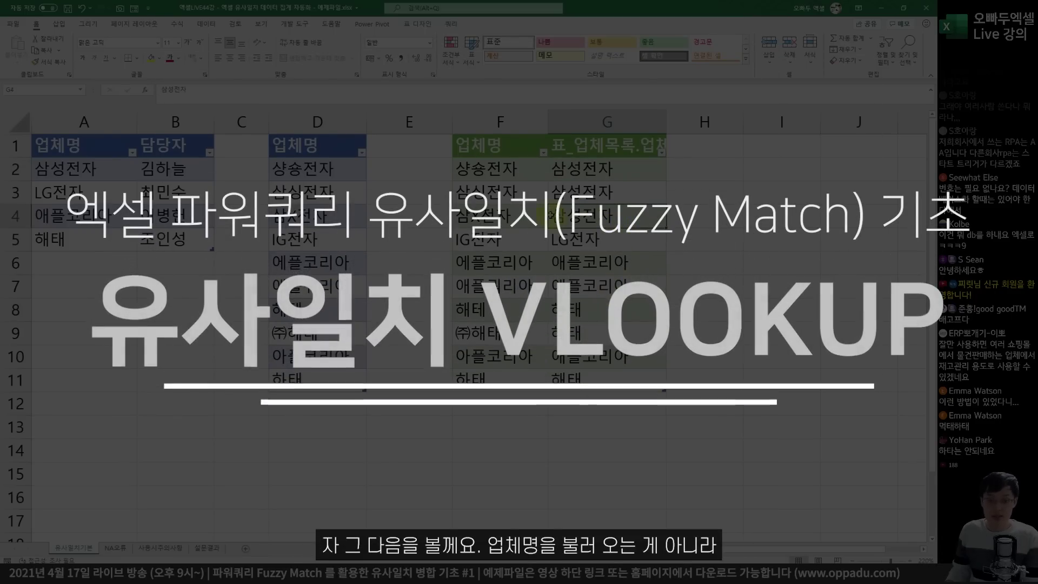
{"action": "mouse_move", "coordinate": [509, 164]}
{"action": "left_mouse_down"}
{"action": "mouse_move", "coordinate": [525, 99]}
{"action": "mouse_move", "coordinate": [542, 117]}
{"action": "left_mouse_up"}
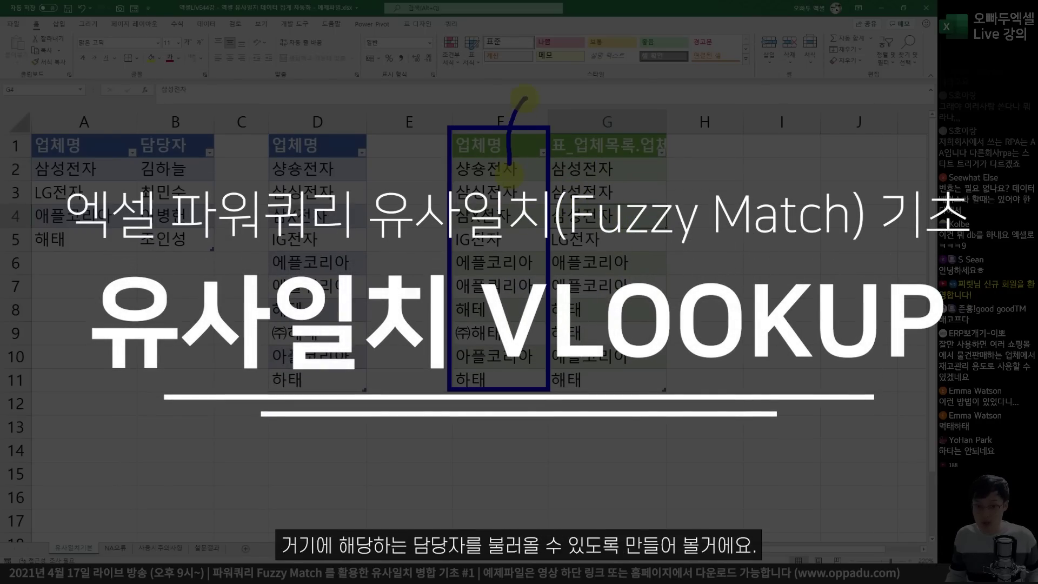
{"action": "left_click_drag", "start_coordinate": [543, 88], "coordinate": [535, 126]}
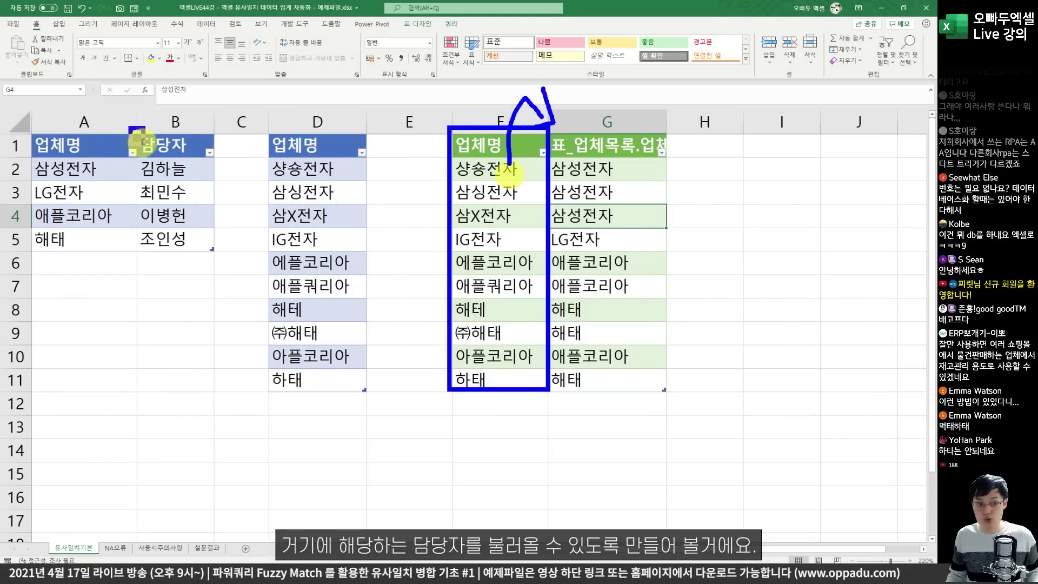
{"action": "left_click_drag", "start_coordinate": [144, 134], "coordinate": [215, 242]}
{"action": "mouse_move", "coordinate": [205, 168]}
{"action": "left_mouse_down"}
{"action": "mouse_move", "coordinate": [254, 122]}
{"action": "mouse_move", "coordinate": [449, 130]}
{"action": "left_mouse_up"}
{"action": "left_click_drag", "start_coordinate": [450, 90], "coordinate": [469, 129]}
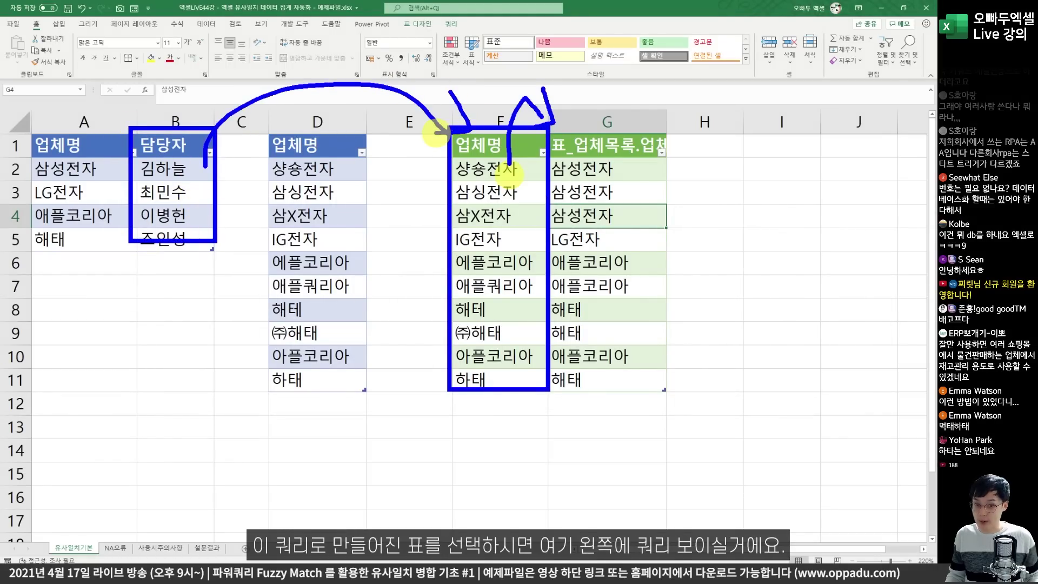
{"action": "key", "text": "Escape"}
Step: Open the merged result table's query for editing in the Power Query editor and move the editor window higher on screen
{"action": "left_click", "coordinate": [532, 200]}
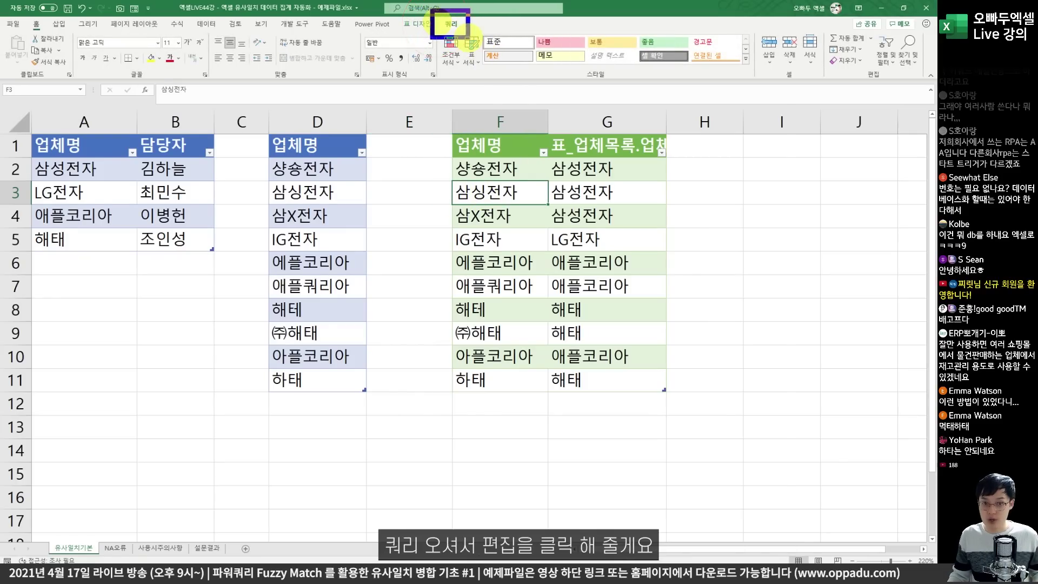
{"action": "left_click", "coordinate": [451, 24]}
{"action": "left_click", "coordinate": [19, 60]}
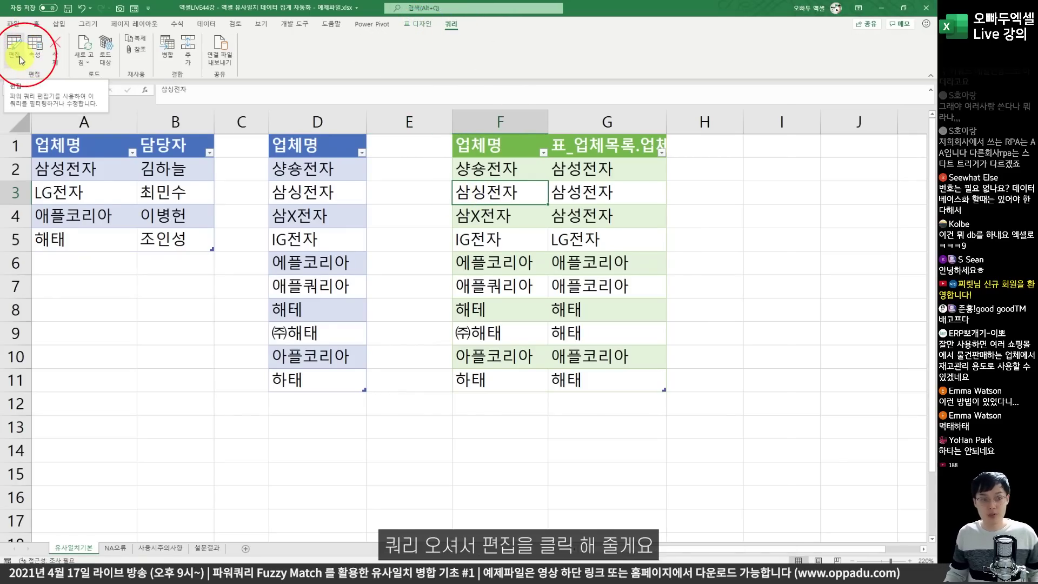
{"action": "left_click", "coordinate": [20, 58]}
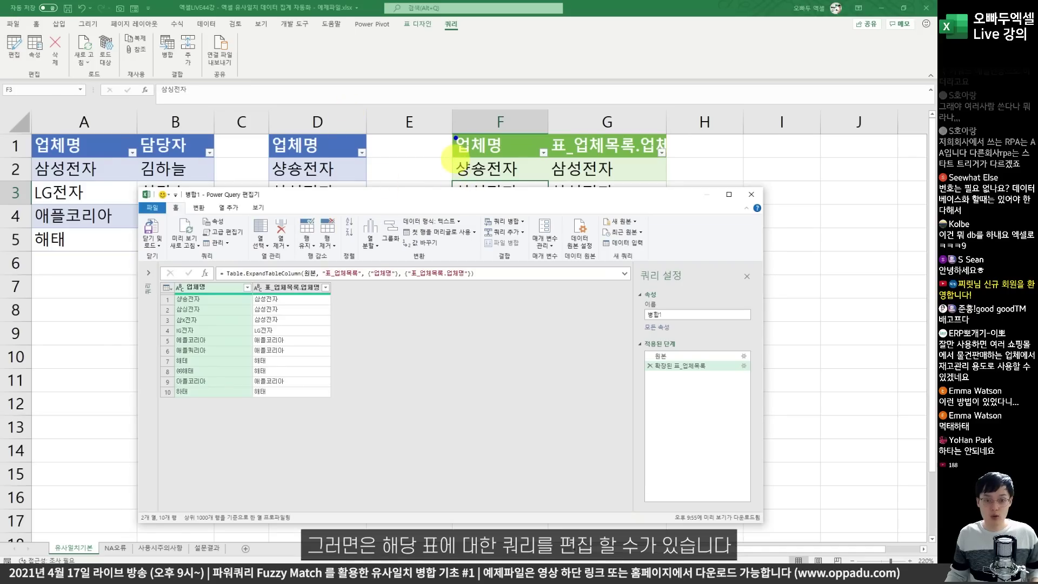
{"action": "left_click_drag", "start_coordinate": [450, 128], "coordinate": [523, 176]}
{"action": "left_click_drag", "start_coordinate": [493, 111], "coordinate": [524, 100]}
{"action": "key", "text": "Escape"}
{"action": "left_click_drag", "start_coordinate": [397, 196], "coordinate": [384, 93]}
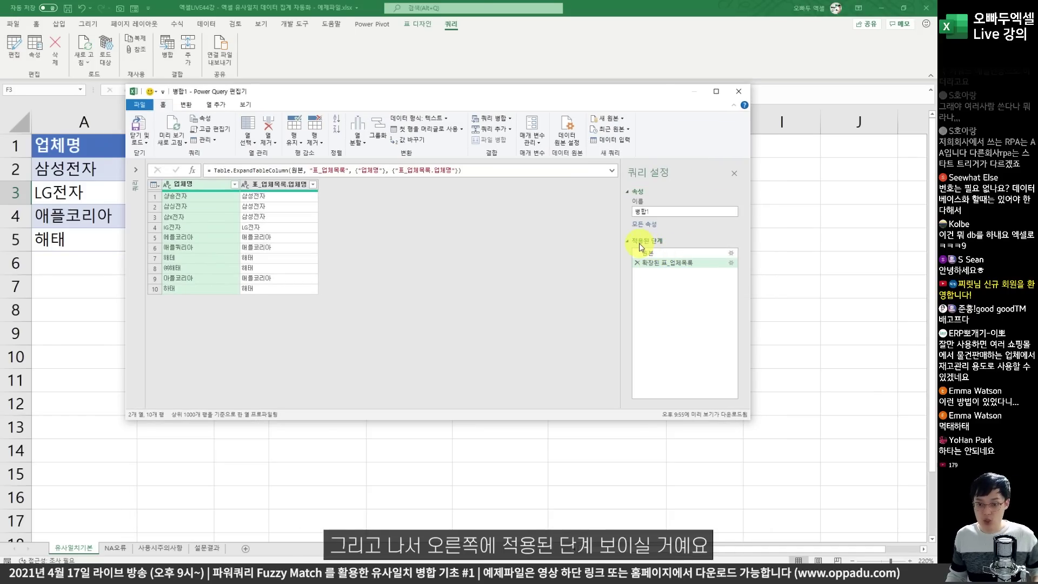
Step: Edit the applied step 확장된 표_업체목록 to expand both 업체명 and 담당자, keeping the 표_업체목록 prefix
{"action": "left_click_drag", "start_coordinate": [643, 238], "coordinate": [669, 251]}
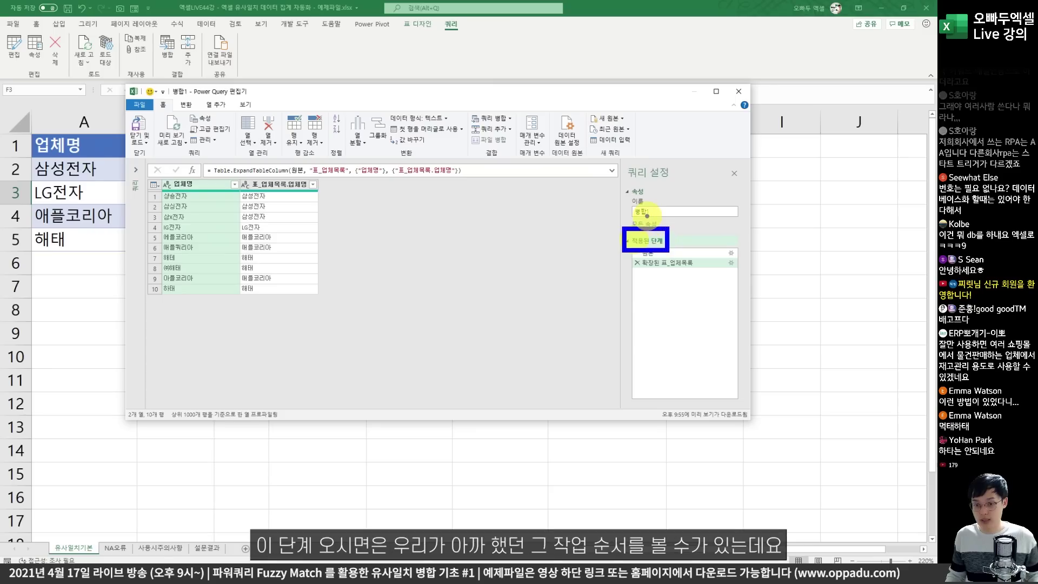
{"action": "key", "text": "Escape"}
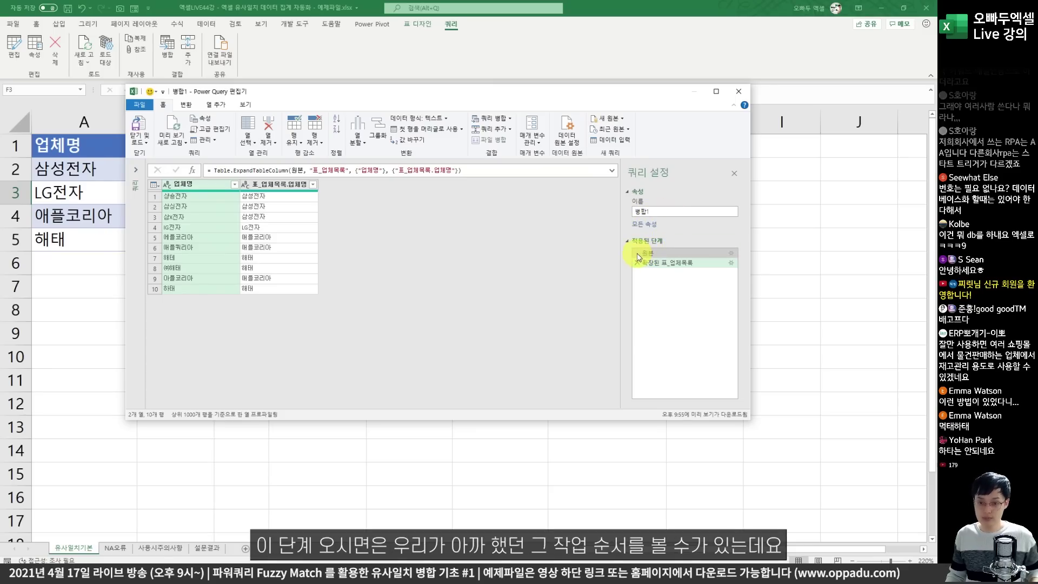
{"action": "left_click_drag", "start_coordinate": [626, 237], "coordinate": [701, 275]}
{"action": "key", "text": "Escape"}
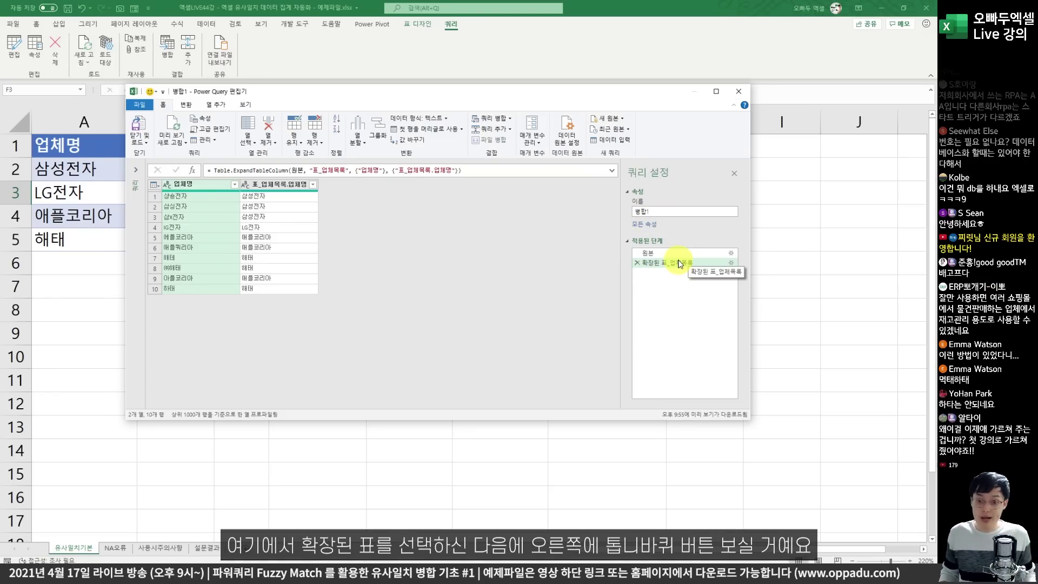
{"action": "left_click", "coordinate": [677, 266]}
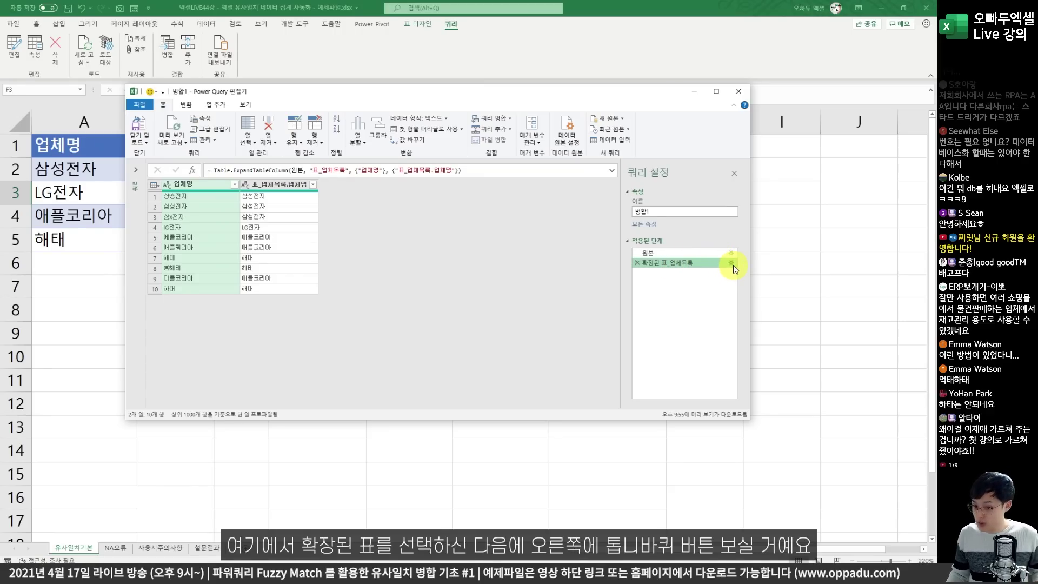
{"action": "left_click", "coordinate": [733, 266]}
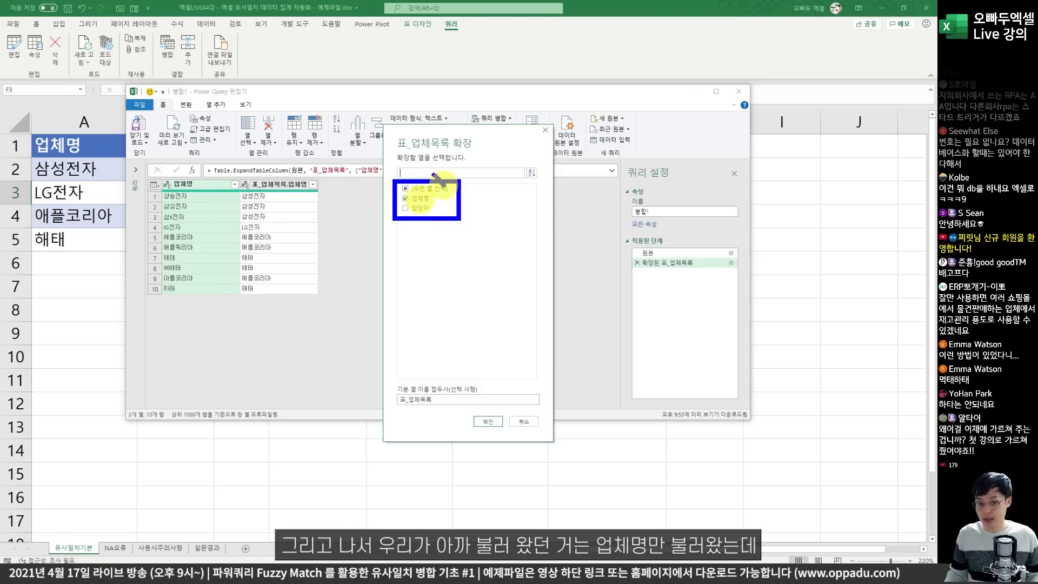
{"action": "key", "text": "Escape"}
{"action": "left_click", "coordinate": [406, 209]}
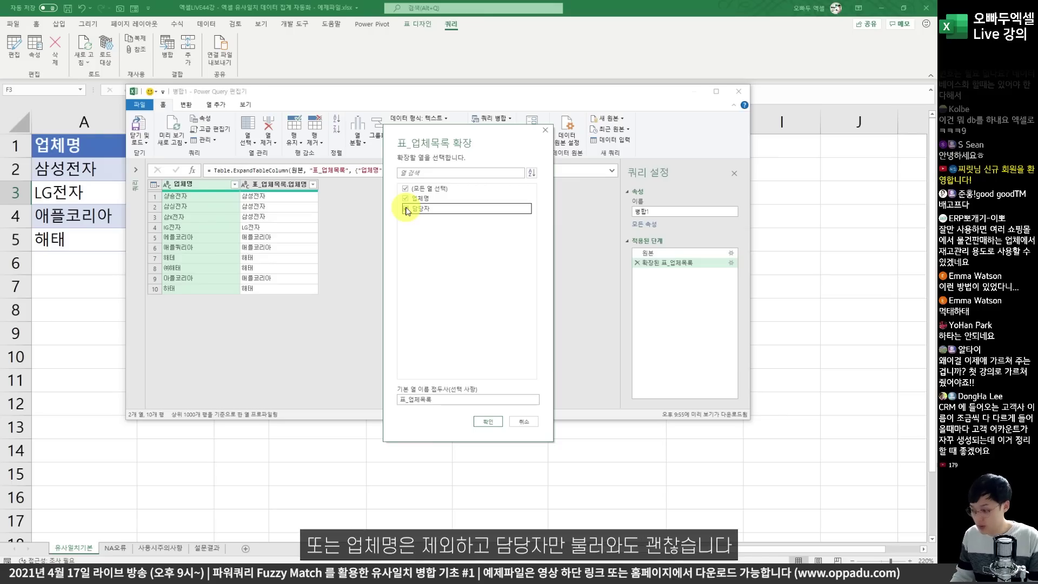
{"action": "left_click", "coordinate": [406, 200]}
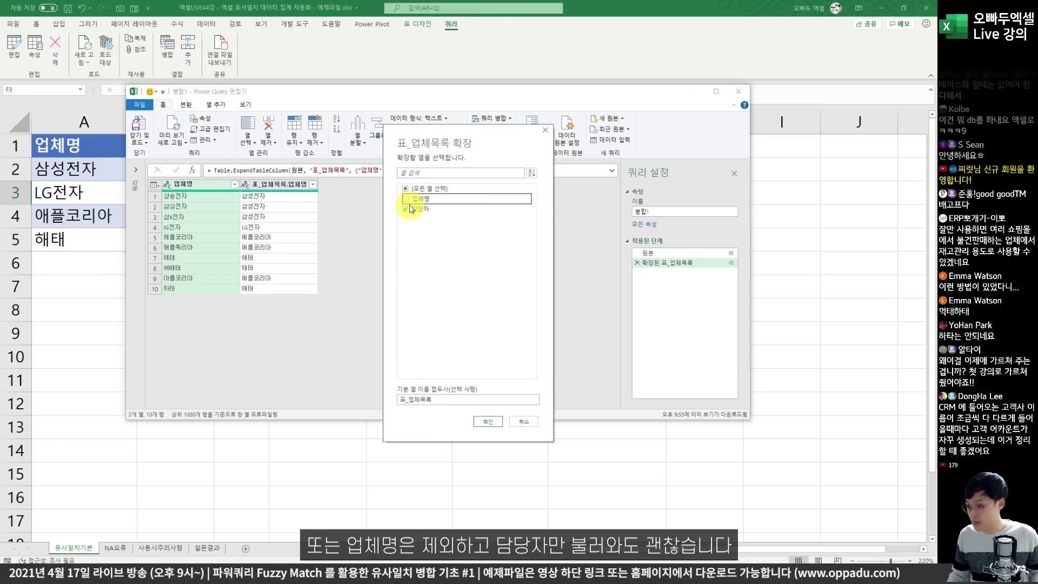
{"action": "left_click", "coordinate": [408, 200]}
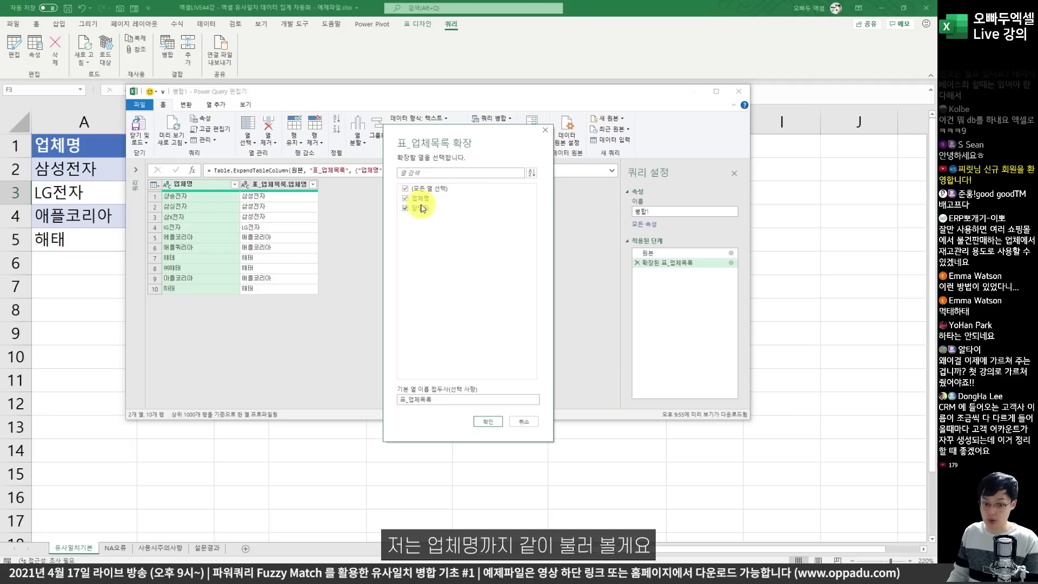
{"action": "left_click", "coordinate": [487, 421]}
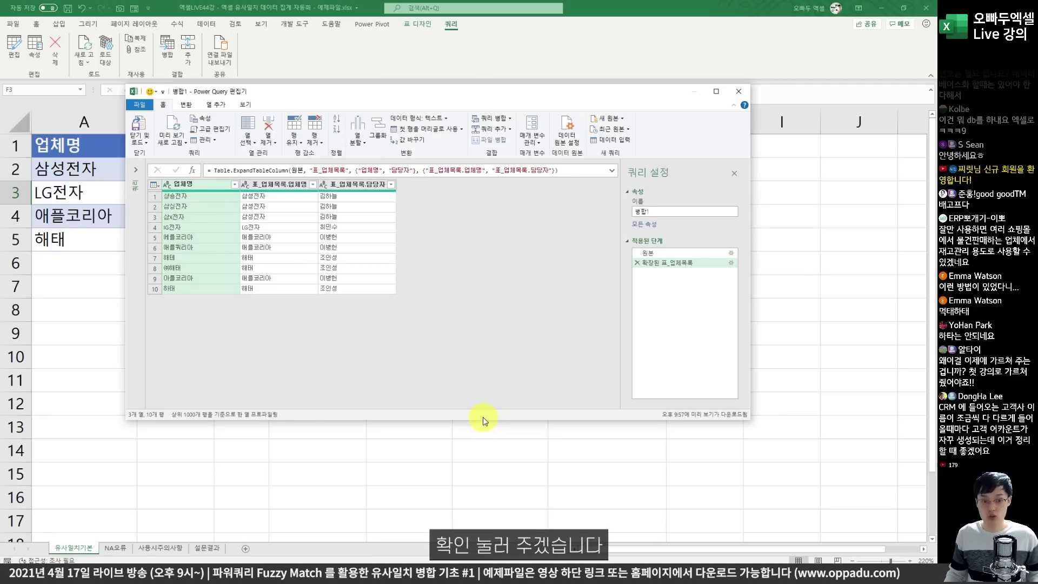
Step: Close and load the edited query to update the result table in the worksheet with the 담당자 column
{"action": "left_click", "coordinate": [143, 130]}
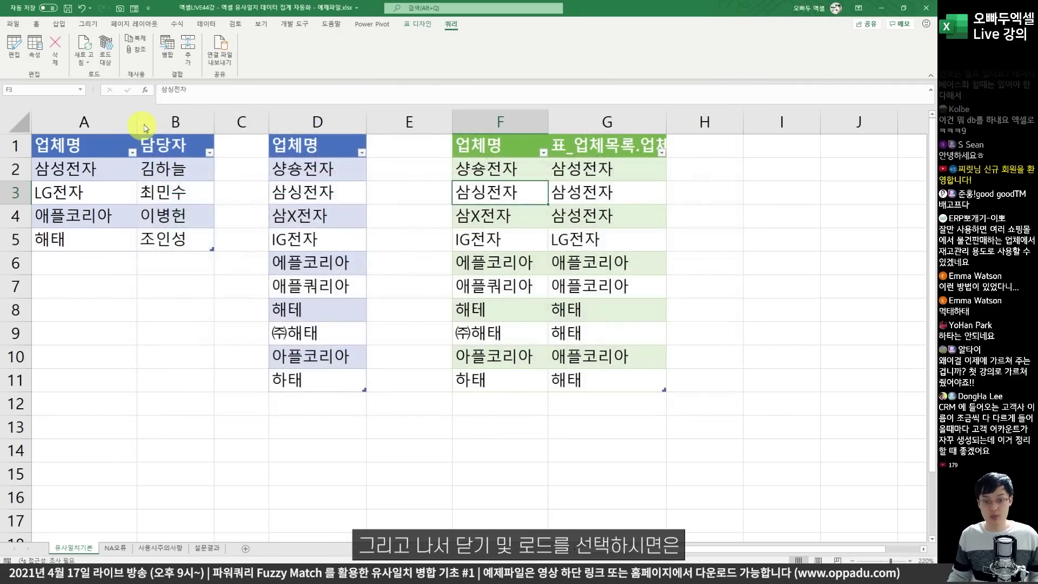
{"action": "left_click", "coordinate": [714, 181]}
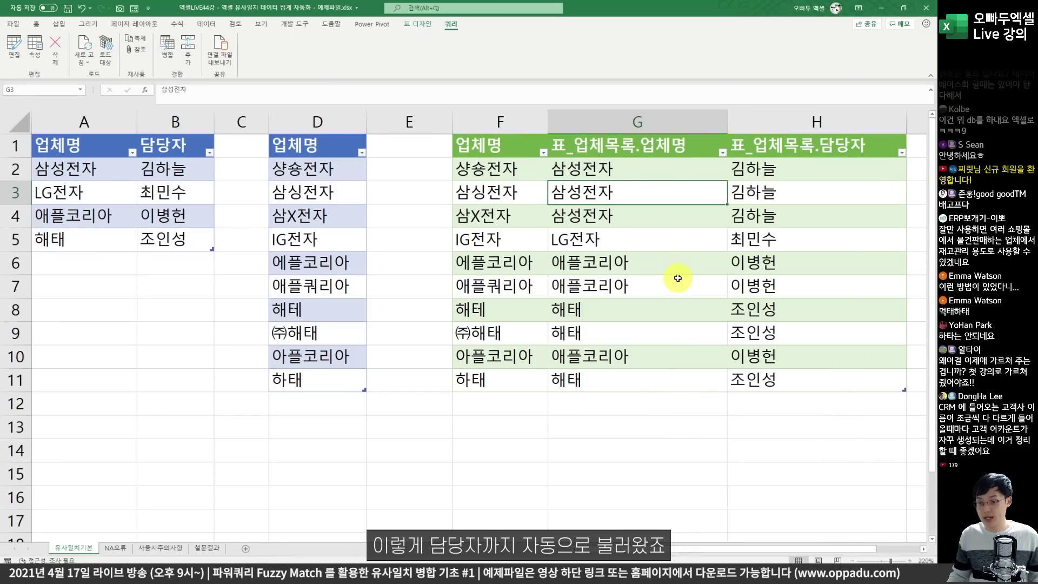
{"action": "left_click", "coordinate": [610, 278]}
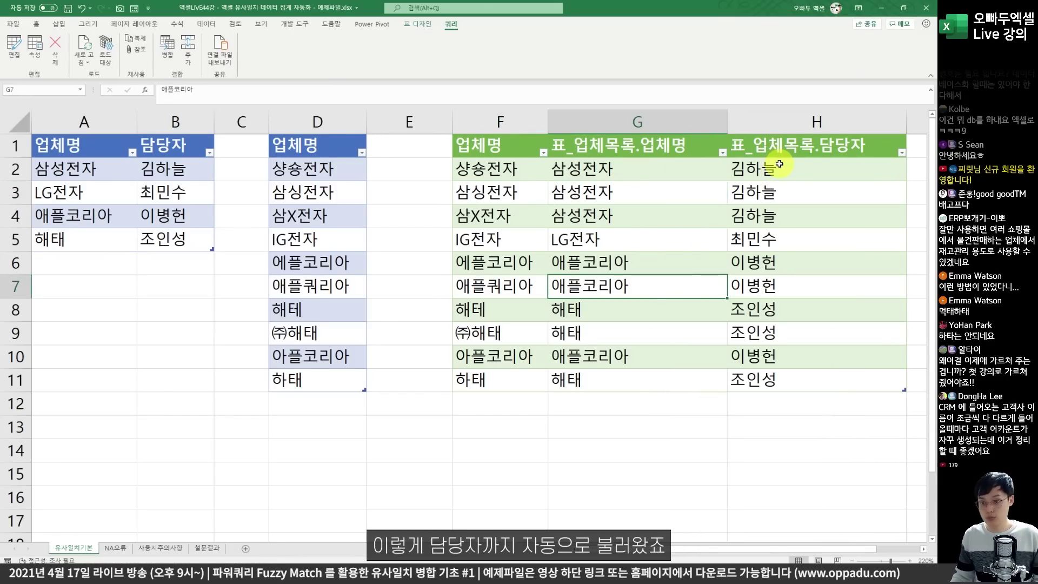
Step: Add LH전자 in D12 below 하태 and refresh the merged result table to include the new company
{"action": "left_click", "coordinate": [774, 145]}
{"action": "left_click", "coordinate": [293, 399]}
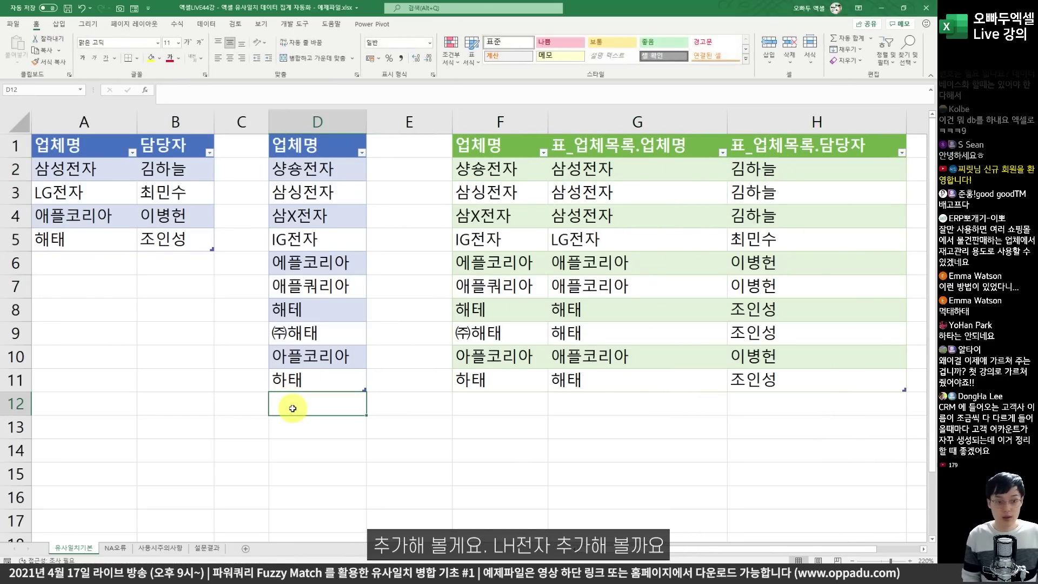
{"action": "type", "text": "l"}
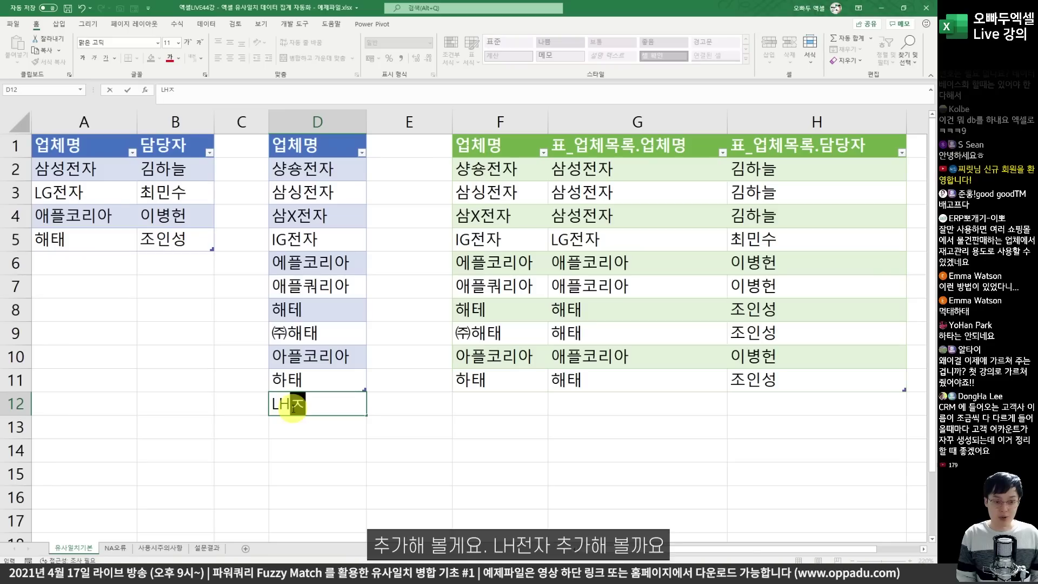
{"action": "type", "text": "H전자"}
{"action": "key", "text": "Return"}
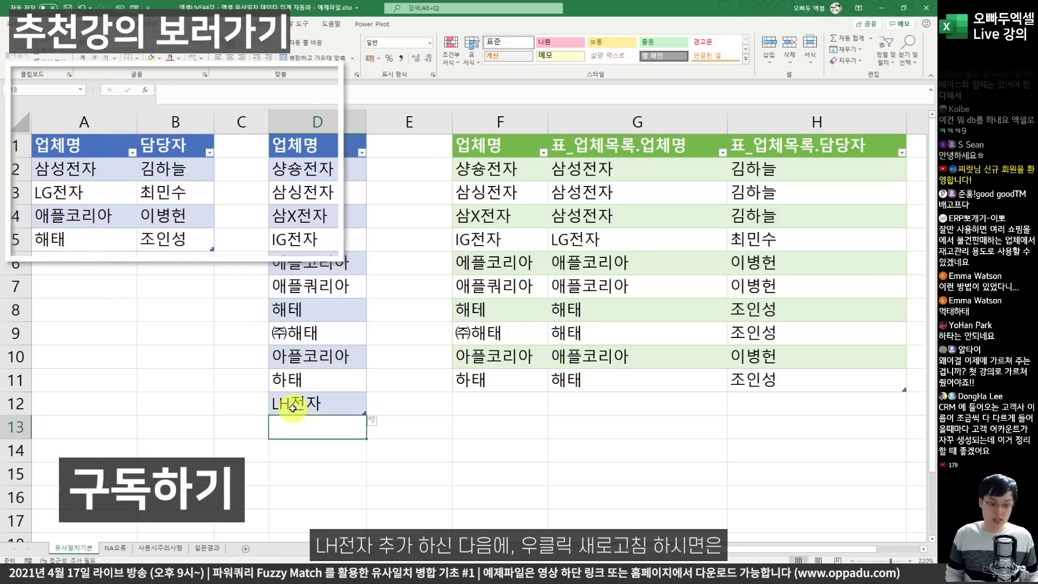
{"action": "right_click", "coordinate": [587, 258]}
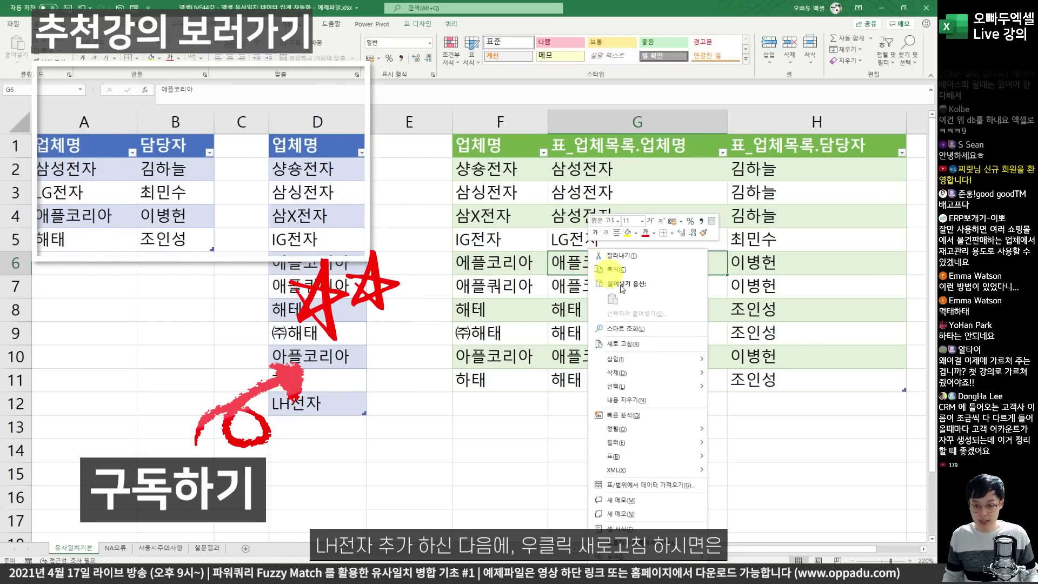
{"action": "left_click", "coordinate": [627, 337]}
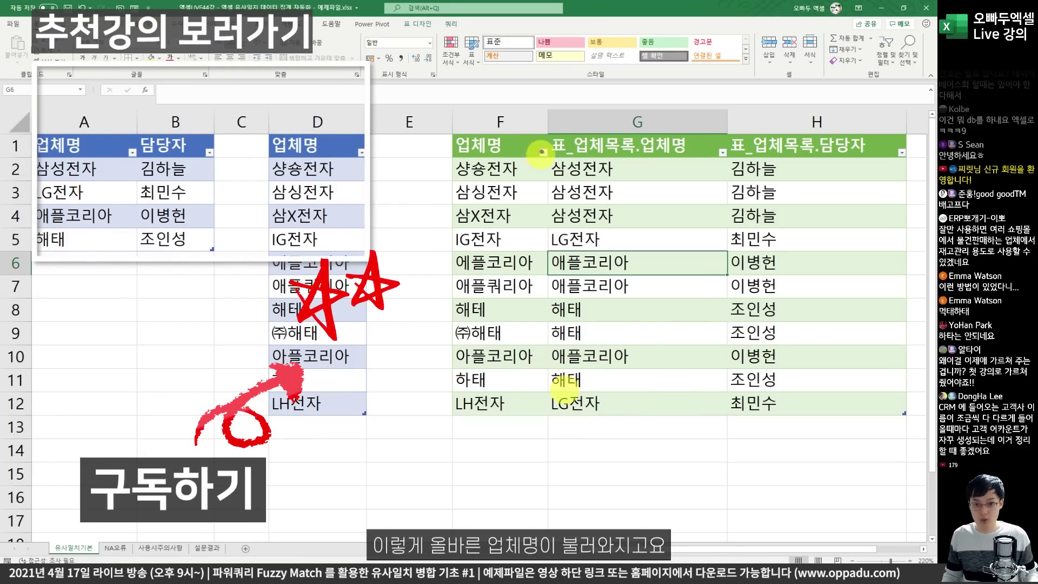
{"action": "mouse_move", "coordinate": [550, 120]}
{"action": "left_mouse_down"}
{"action": "mouse_move", "coordinate": [647, 311]}
{"action": "mouse_move", "coordinate": [681, 422]}
{"action": "left_mouse_up"}
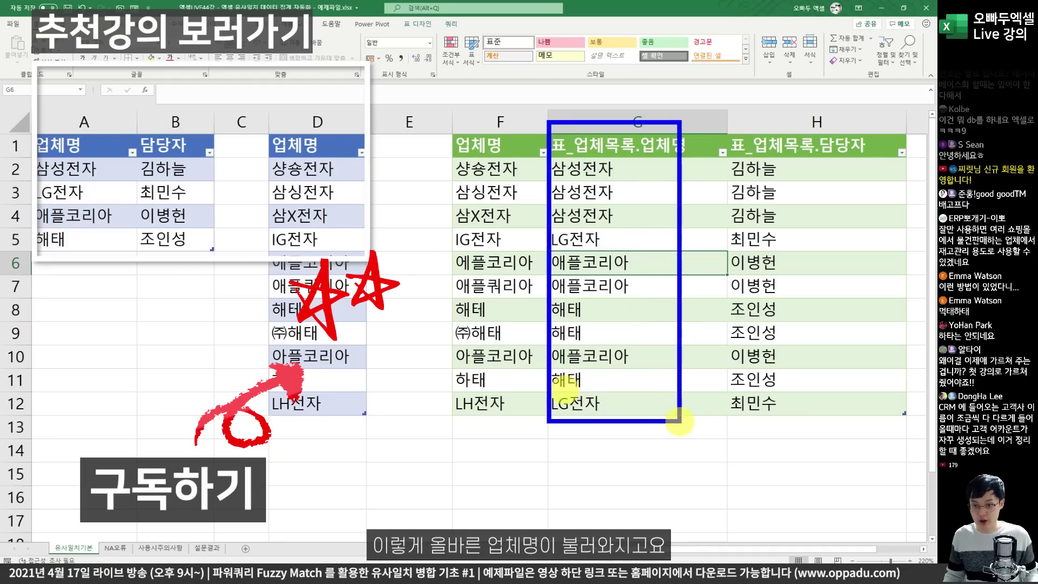
{"action": "mouse_move", "coordinate": [635, 302]}
{"action": "left_mouse_down"}
{"action": "mouse_move", "coordinate": [716, 262]}
{"action": "mouse_move", "coordinate": [722, 278]}
{"action": "left_mouse_up"}
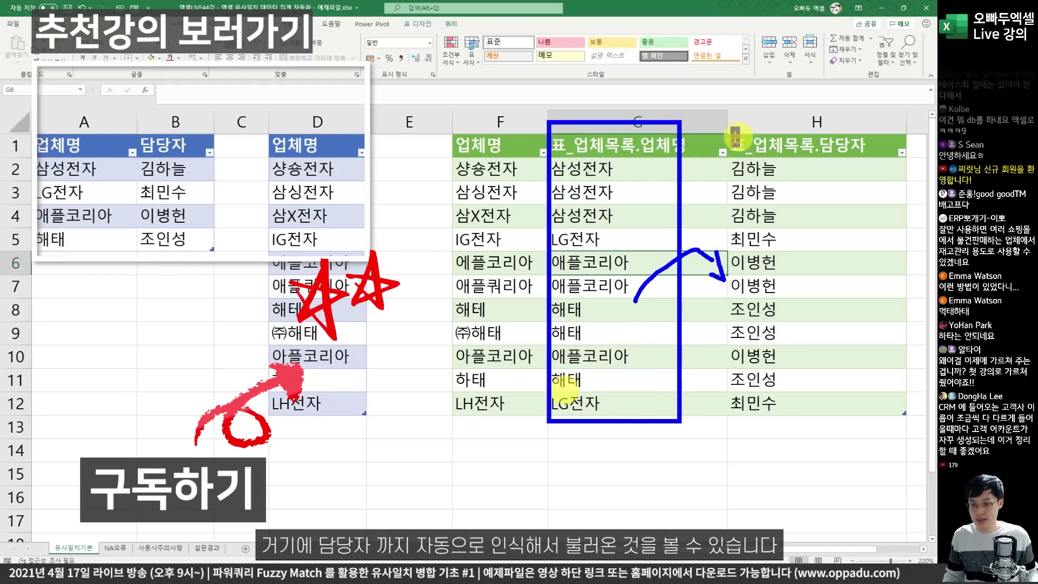
{"action": "mouse_move", "coordinate": [733, 129]}
{"action": "left_mouse_down"}
{"action": "mouse_move", "coordinate": [804, 437]}
{"action": "mouse_move", "coordinate": [766, 118]}
{"action": "left_mouse_up"}
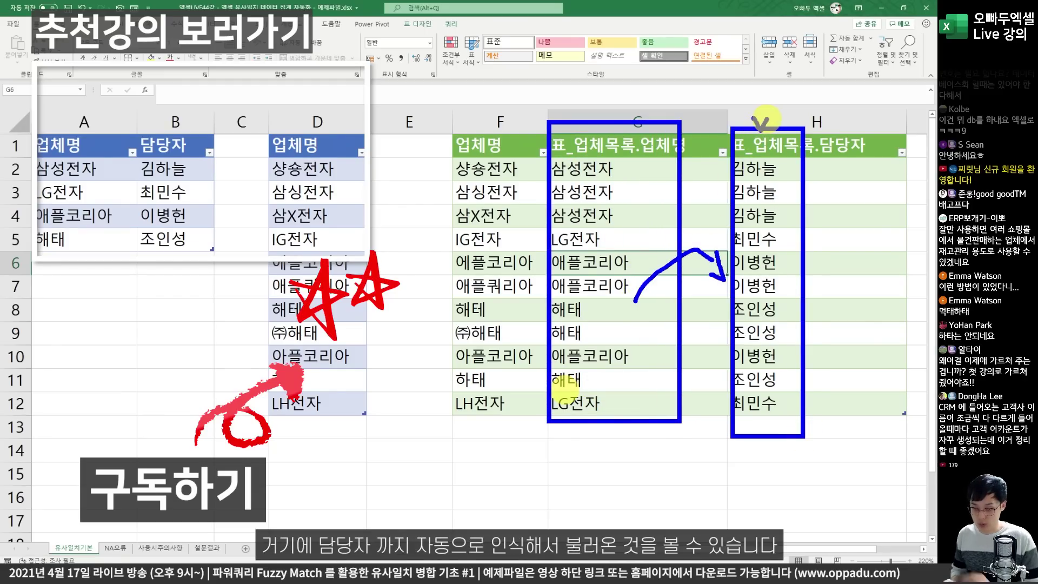